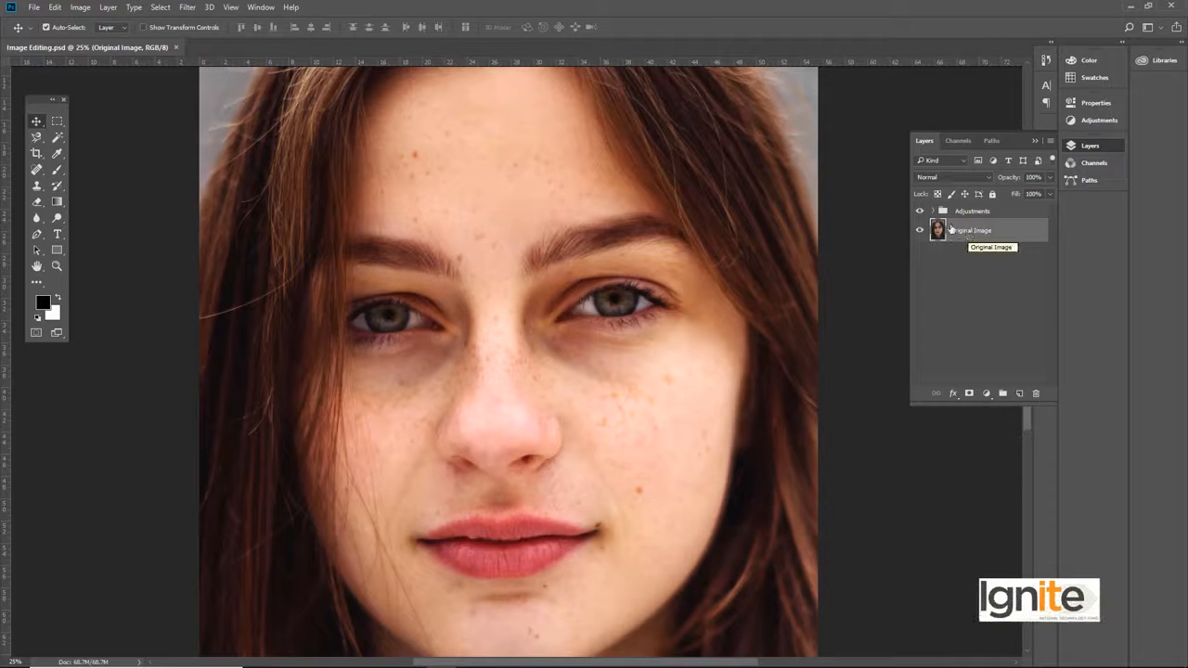
Step: Compare the portrait without and with the Adjustments group
left_click(920, 211)
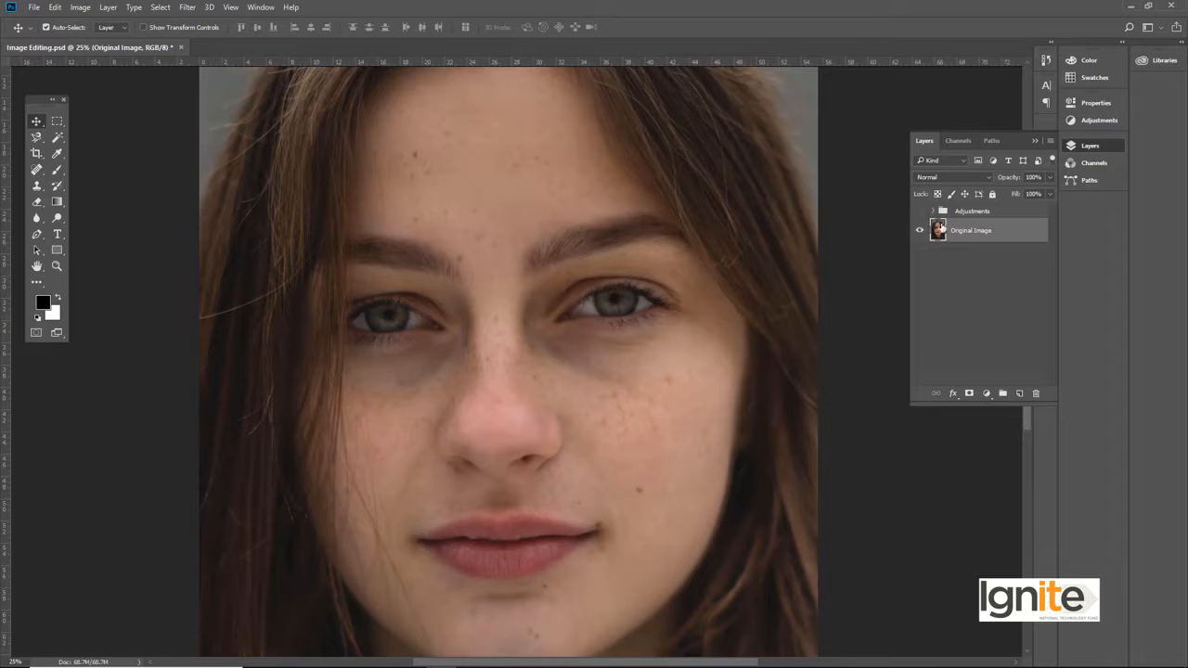
left_click(919, 213)
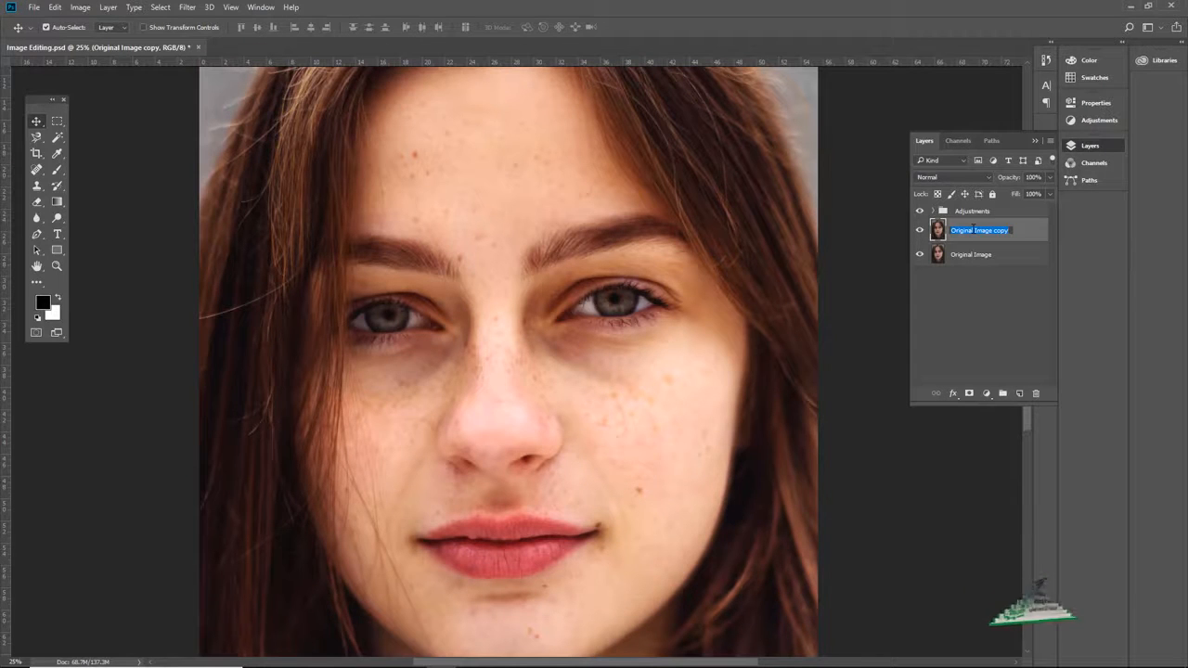
Step: Rename the duplicated Original Image layer as "Spot Healing Tool"
type("S")
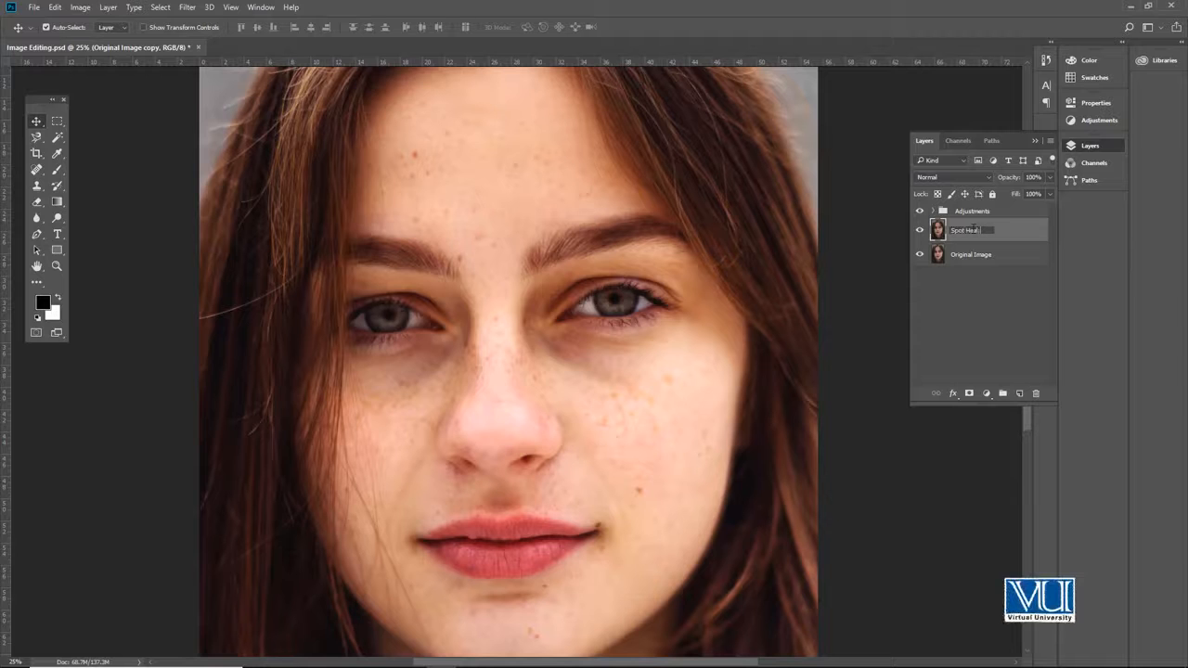
type("pot Healing Tool")
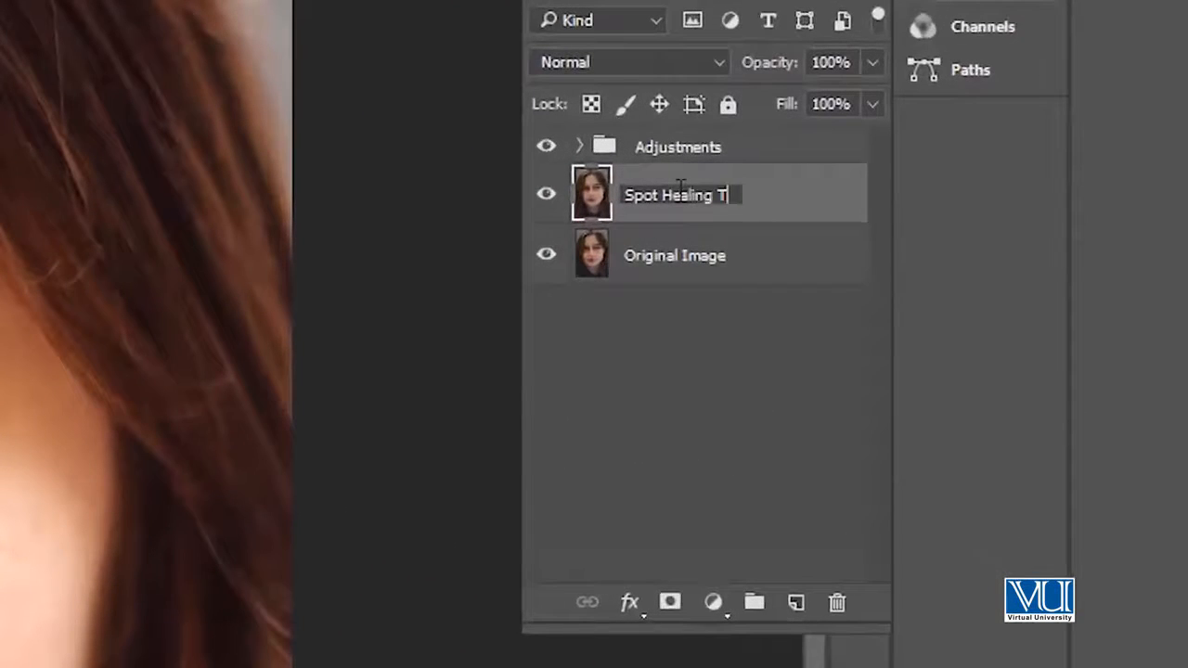
key("Return")
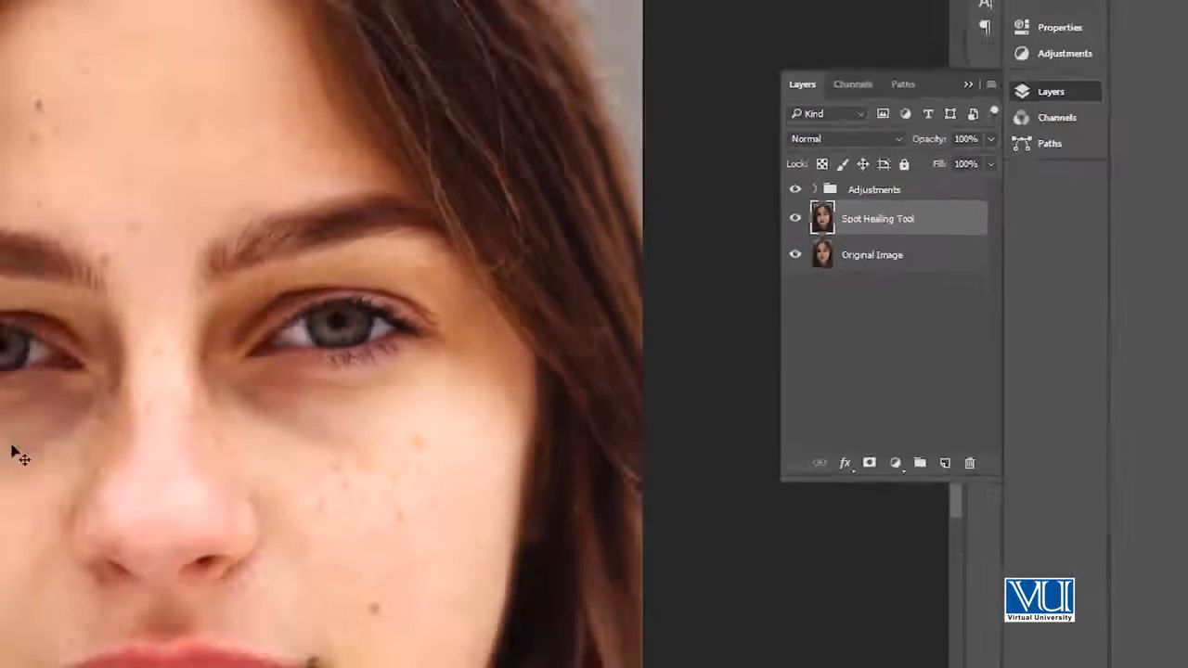
Step: Heal the most prominent moles on the forehead with the Spot Healing Brush in Content-Aware mode, enlarging the brush to 70
left_click(475, 262)
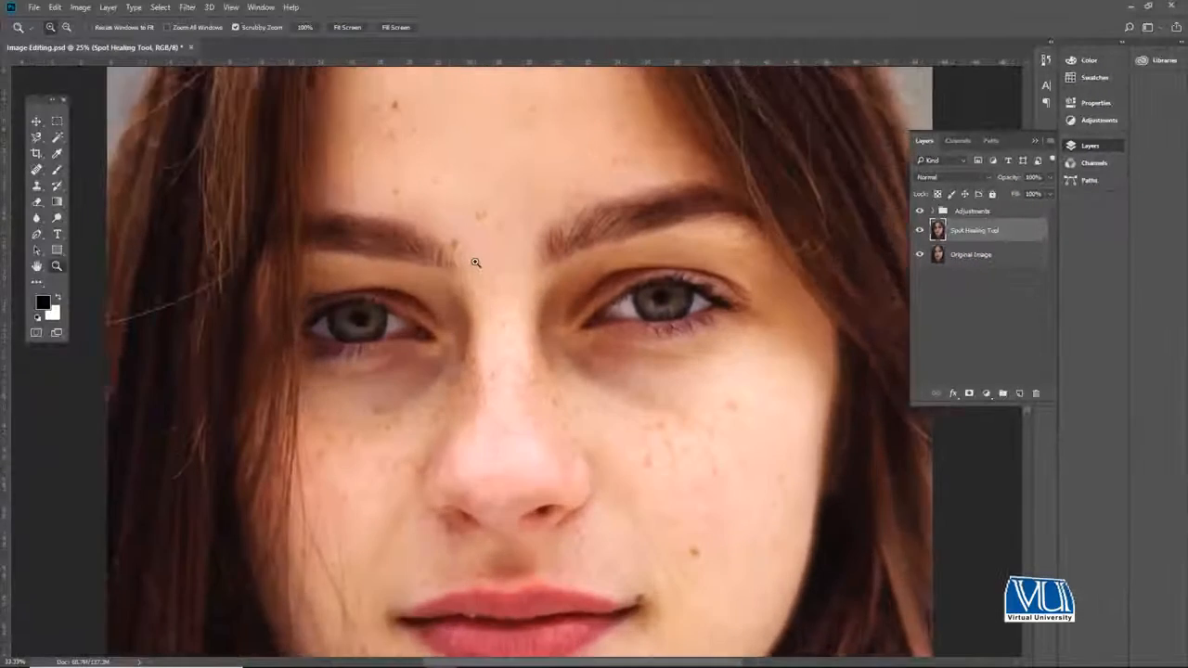
left_click(475, 263)
left_click_drag(480, 204, 464, 304)
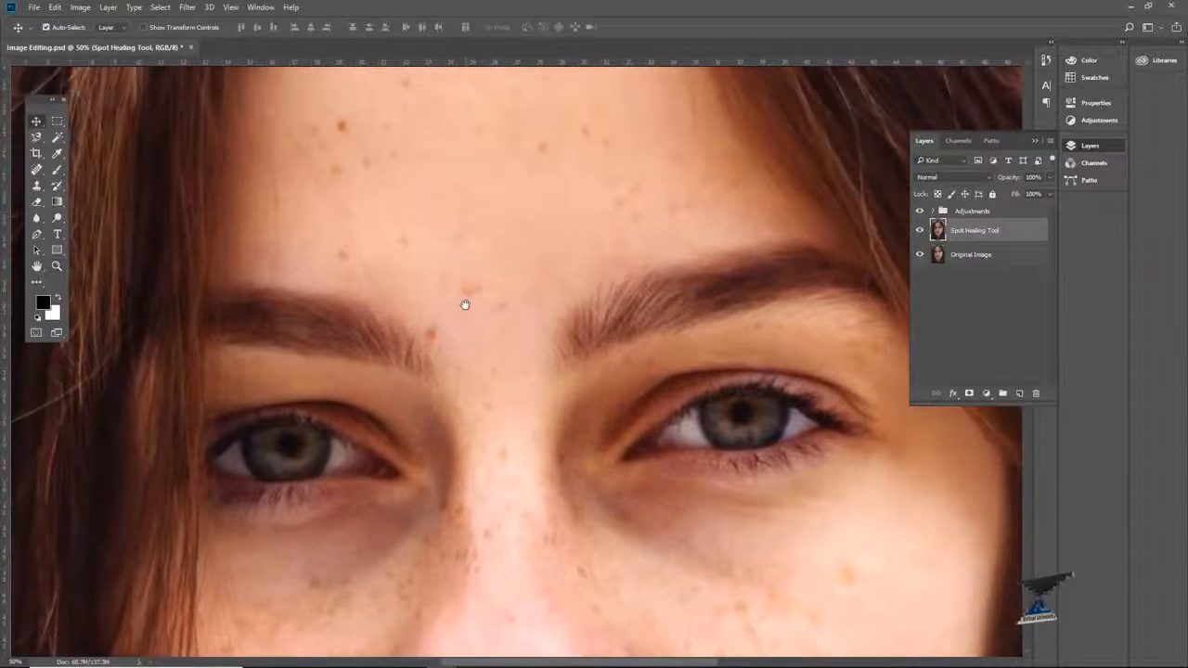
key("j")
right_click(36, 169)
left_click(67, 170)
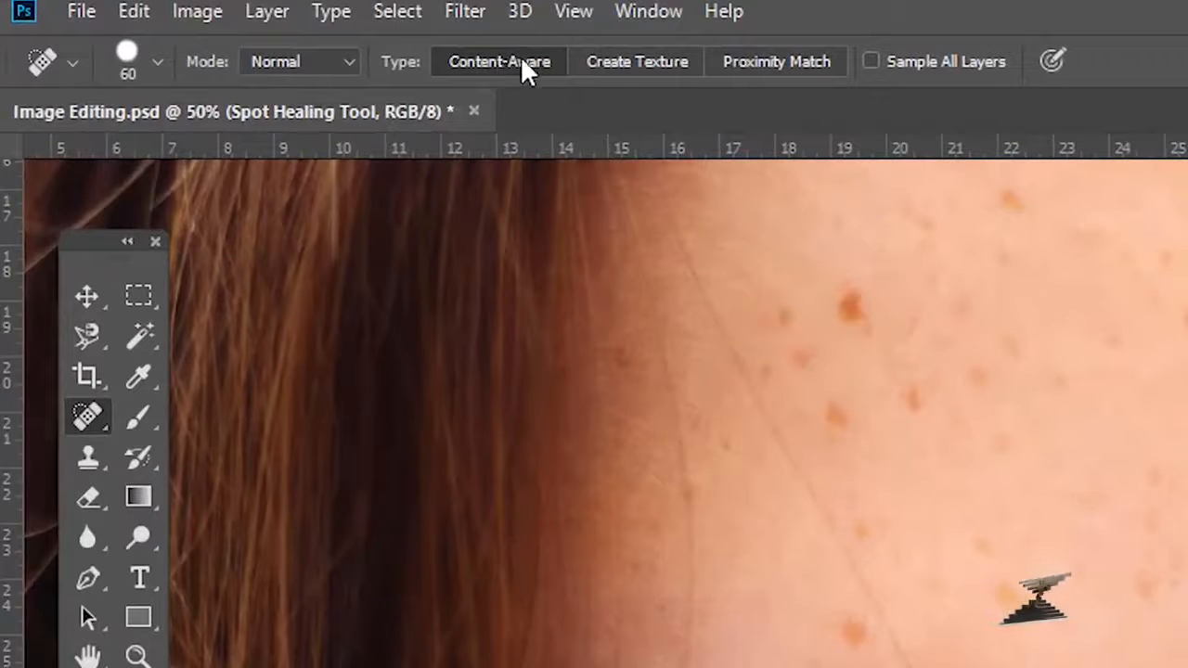
left_click(841, 297)
key("bracketright")
left_click(910, 394)
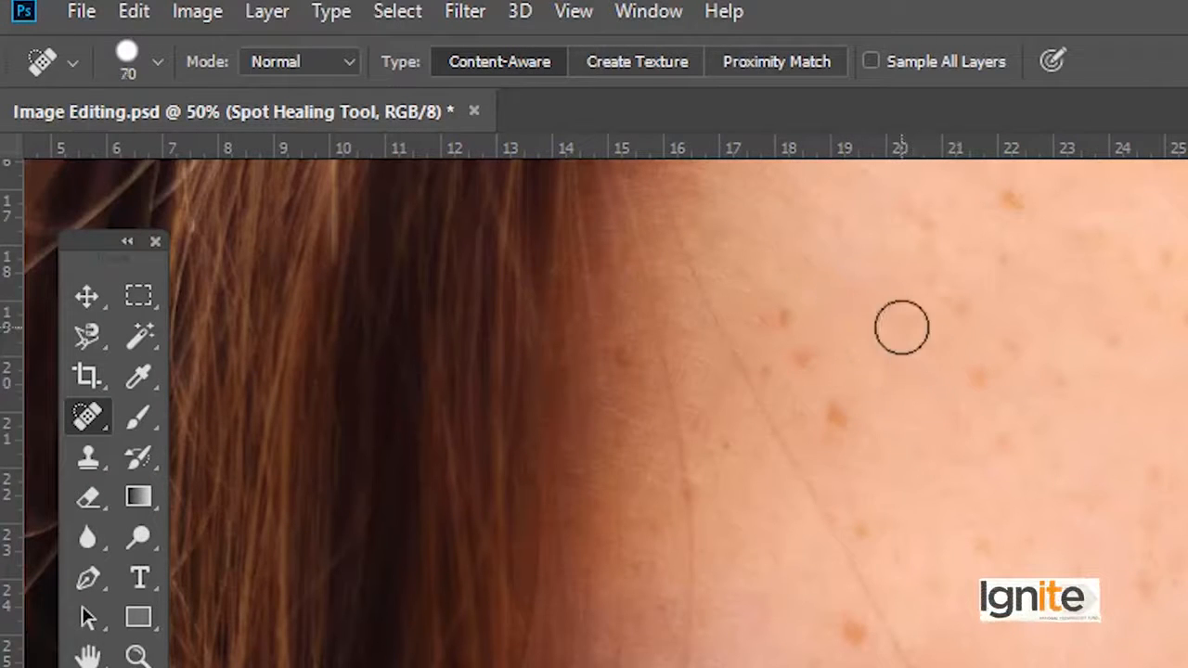
Step: Heal the smaller surrounding spots on the left part of the forehead with the size 70 brush
left_click(838, 404)
left_click(780, 319)
left_click(812, 372)
left_click(1016, 206)
left_click(1018, 263)
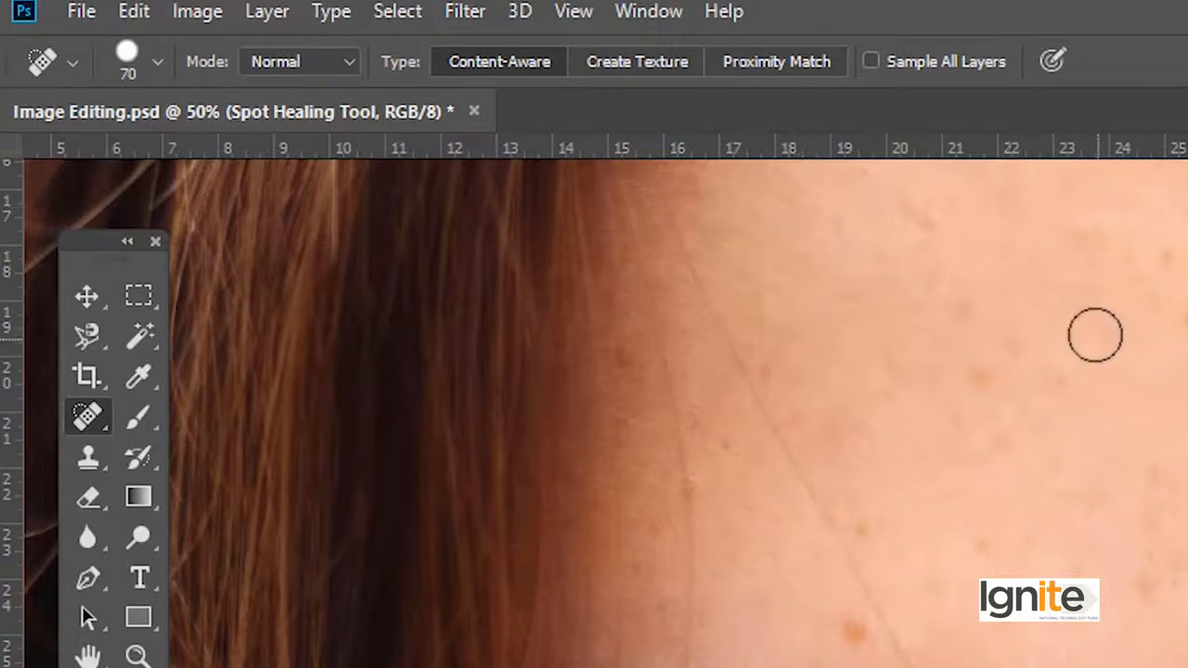
left_click(1095, 334)
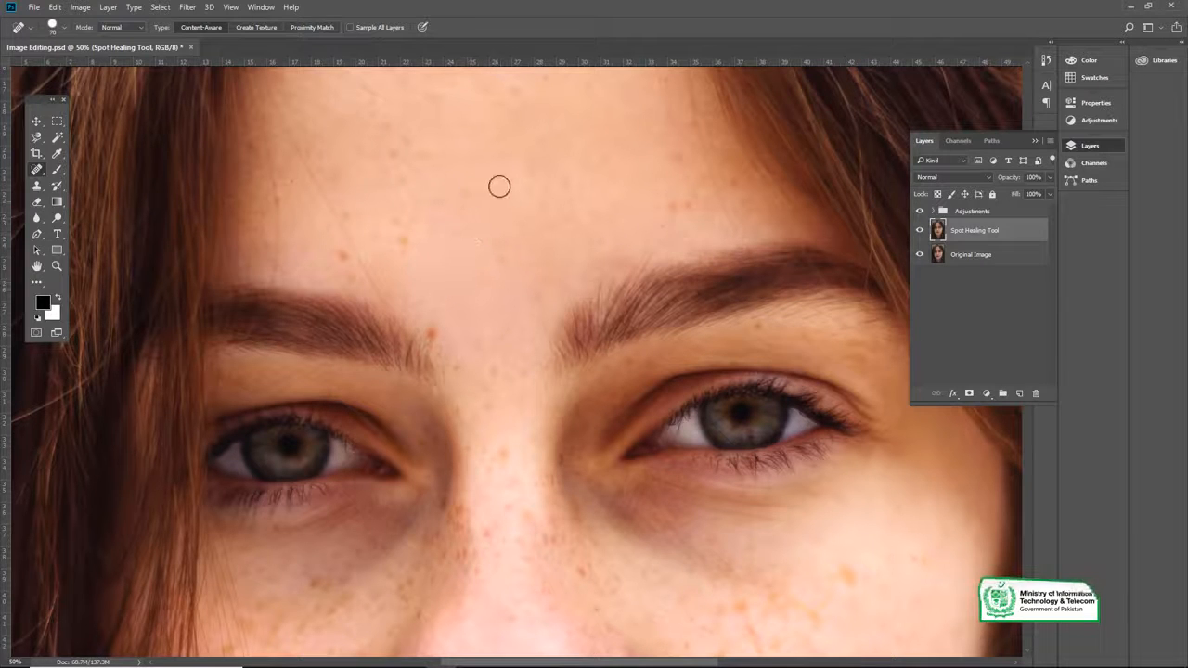
Step: Heal the brown spots just above the left eyebrow and at its inner end with the Spot Healing Brush at 100% zoom
left_click_drag(422, 196, 489, 253)
key("z")
left_click(512, 224)
key("v")
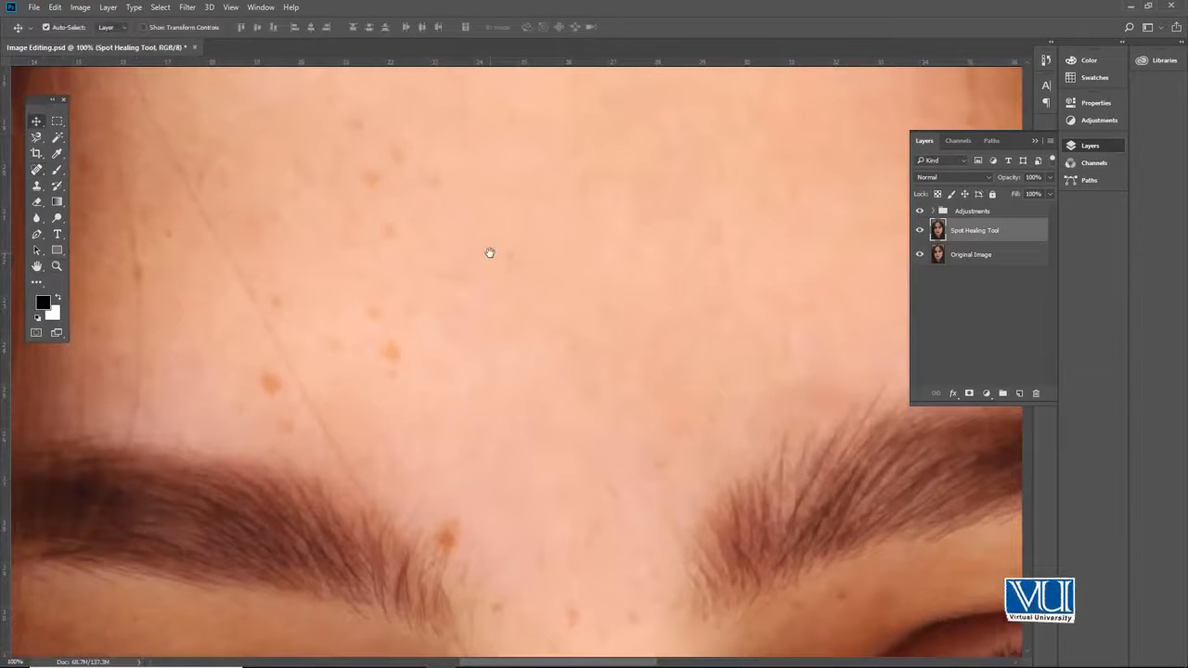
key("j")
left_click(398, 312)
left_click(393, 365)
left_click(271, 384)
left_click(453, 531)
Step: Heal the remaining faint blemishes across the middle and upper forehead up to the hairline
mouse_move(536, 446)
left_mouse_down()
mouse_move(515, 263)
mouse_move(601, 636)
left_mouse_up()
left_click(360, 104)
left_click_drag(539, 172, 271, 272)
left_click(485, 289)
left_click(512, 315)
left_click(413, 341)
mouse_move(873, 437)
left_mouse_down()
mouse_move(847, 408)
mouse_move(840, 355)
left_mouse_up()
left_click(708, 496)
left_click(650, 310)
left_click(697, 401)
scroll(529, 318, "left", 5)
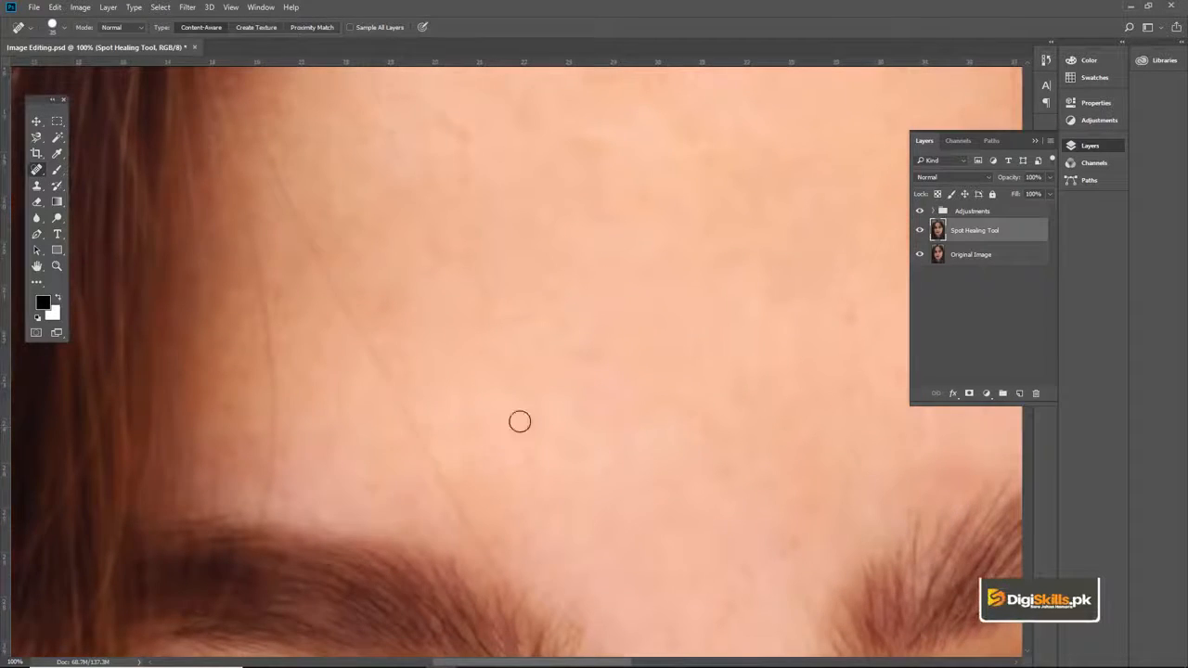
left_click_drag(563, 98, 418, 325)
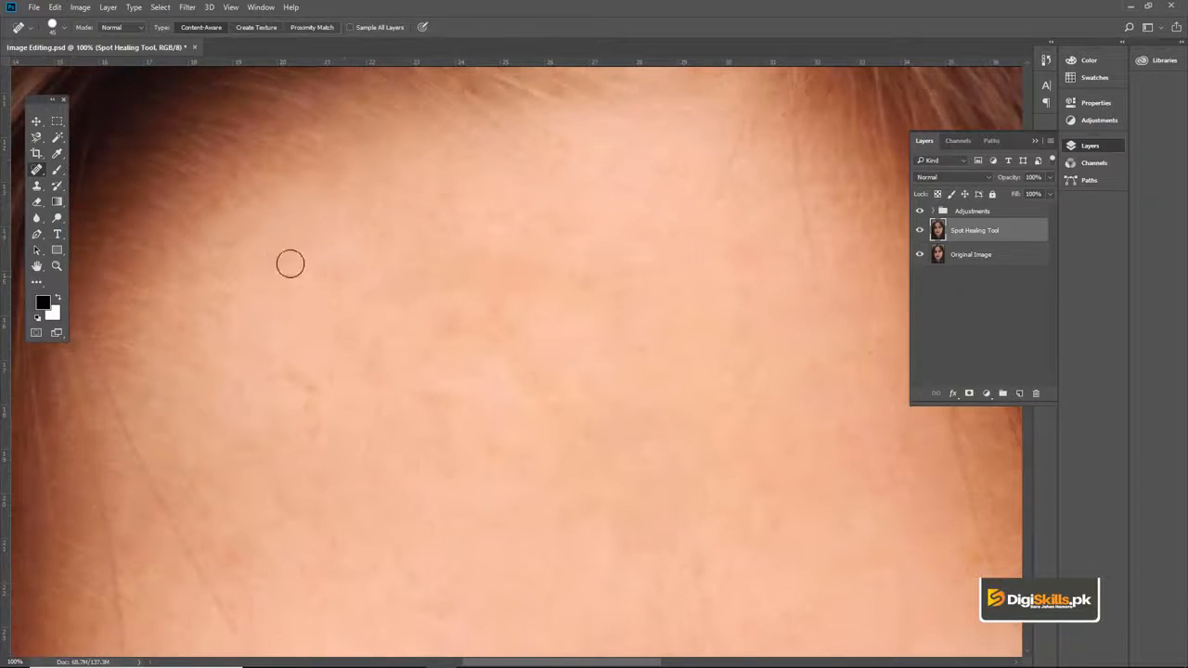
left_click_drag(520, 268, 504, 270)
Step: Heal the spots along the bridge of the nose between the eyes with the Spot Healing Brush
left_click(489, 267, "ctrl+alt")
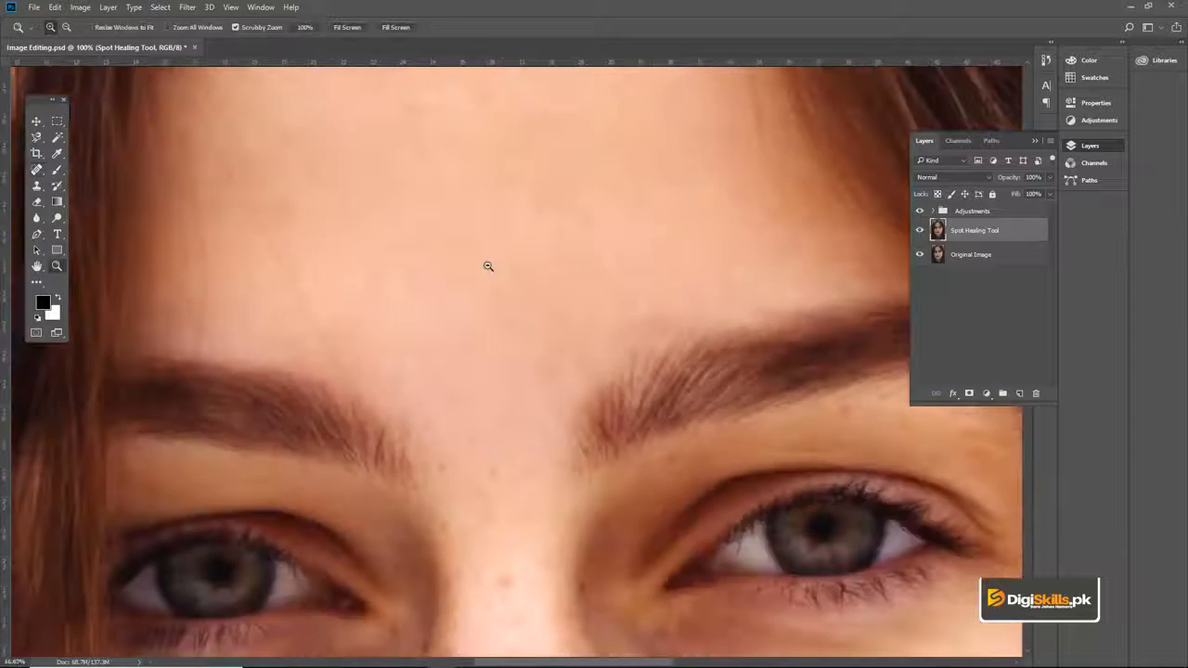
left_click(488, 267, "ctrl+alt")
left_click(488, 267, "ctrl+alt")
left_click_drag(512, 209, 524, 244)
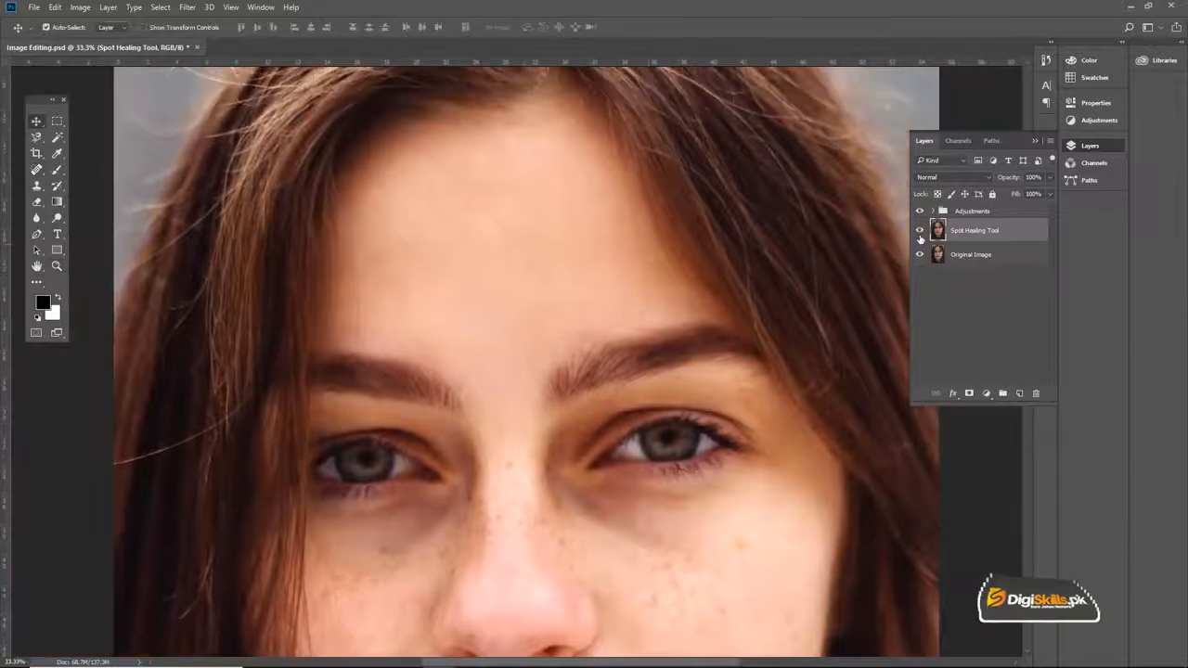
left_click_drag(594, 349, 649, 190)
left_click_drag(564, 387, 641, 246)
left_click(677, 235, "ctrl")
left_click(677, 235, "ctrl")
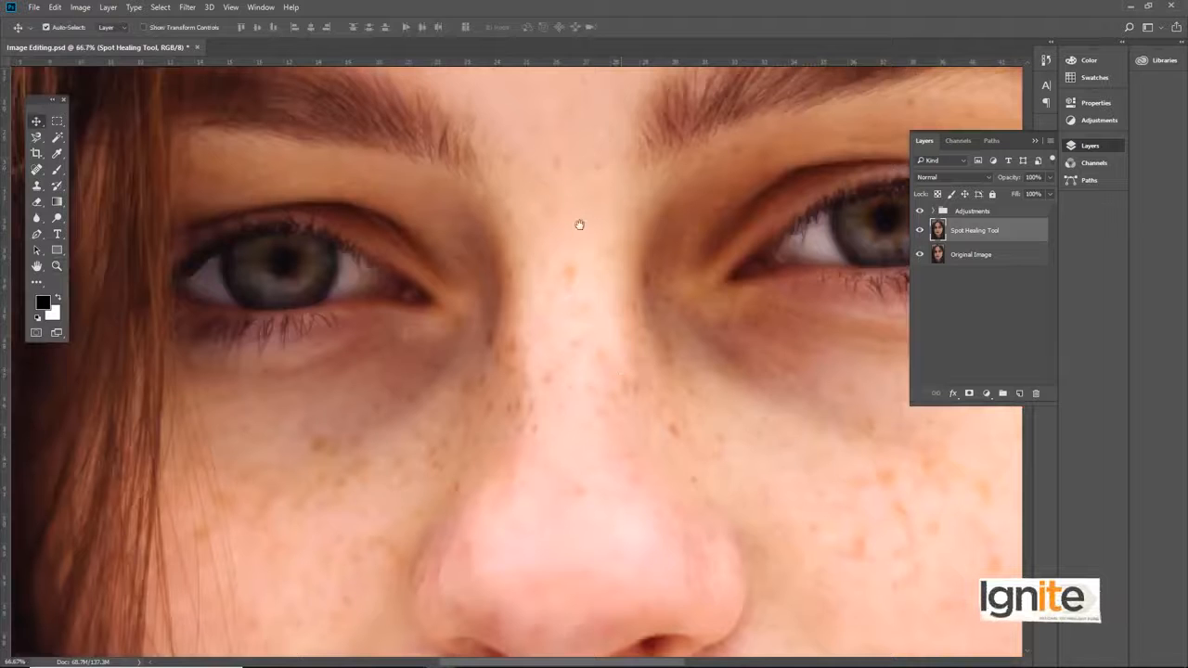
key("j")
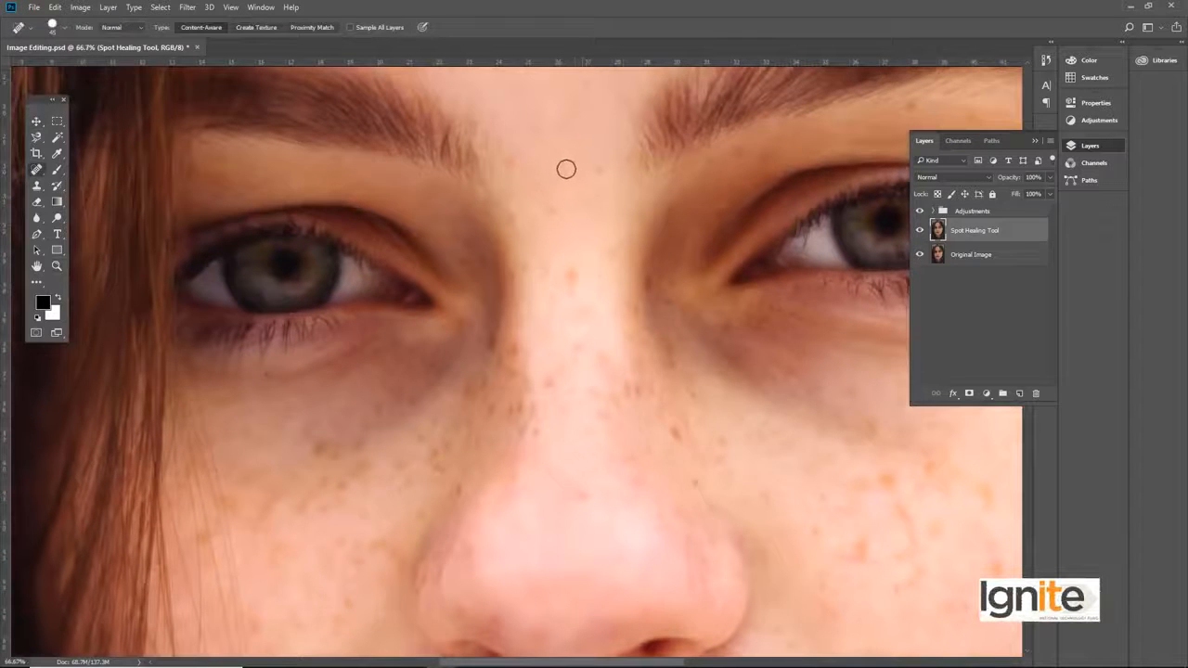
left_click(584, 193, "ctrl")
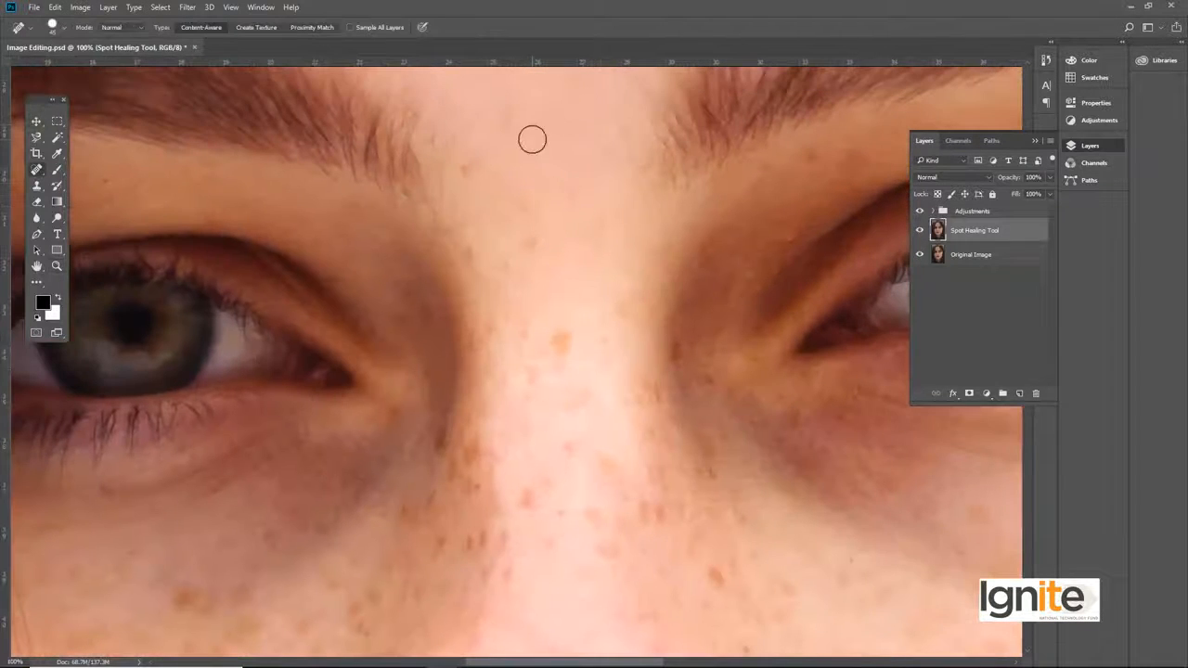
left_click(560, 353)
left_click(541, 348)
mouse_move(658, 315)
left_mouse_down()
mouse_move(435, 288)
mouse_move(465, 326)
left_mouse_up()
left_click_drag(421, 417, 510, 307)
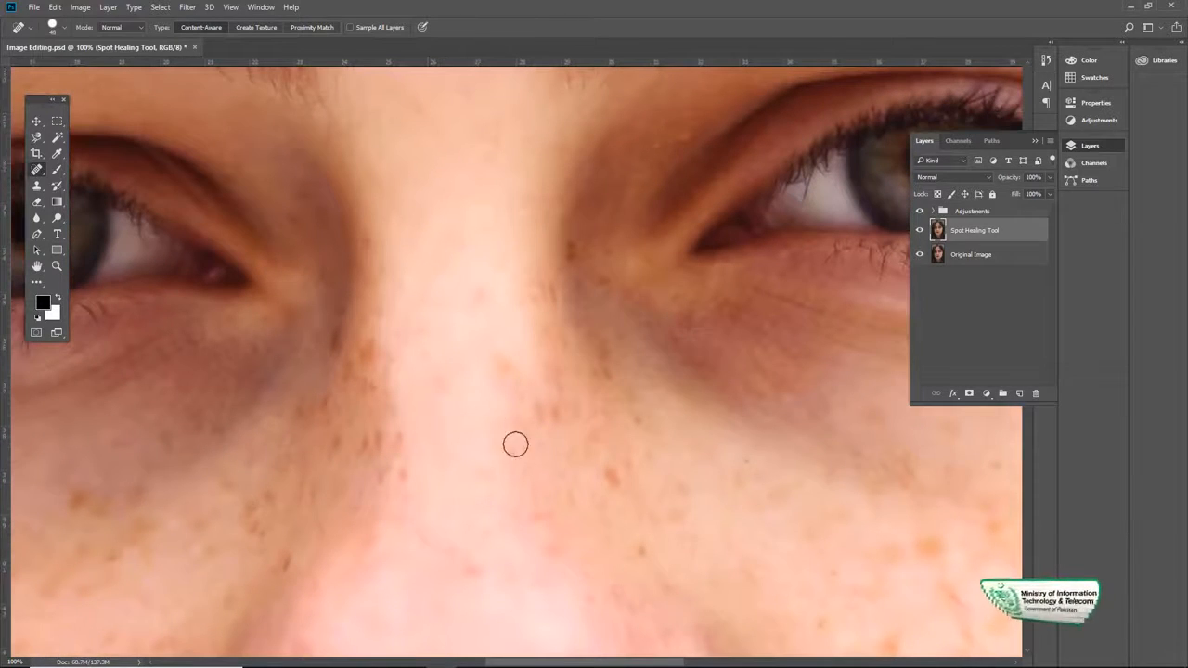
Step: Heal the dark freckles along both sides of the upper nose using a smaller healing brush
left_click(360, 380)
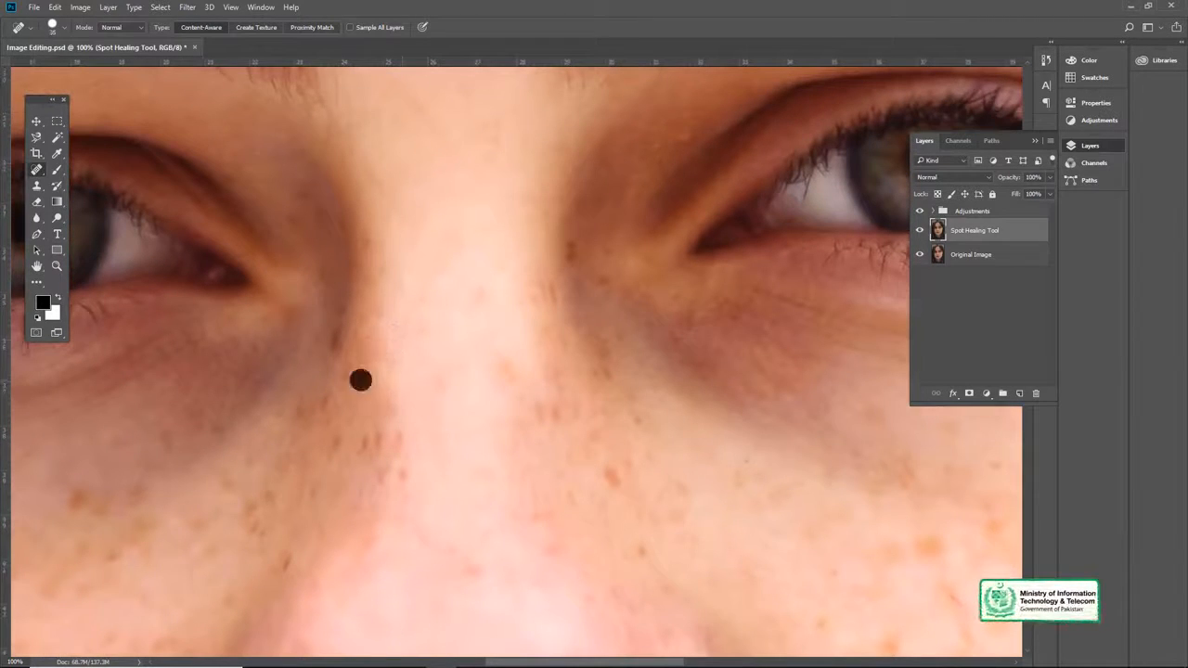
mouse_move(495, 335)
left_mouse_down()
mouse_move(615, 215)
mouse_move(618, 333)
left_mouse_up()
left_click(615, 215)
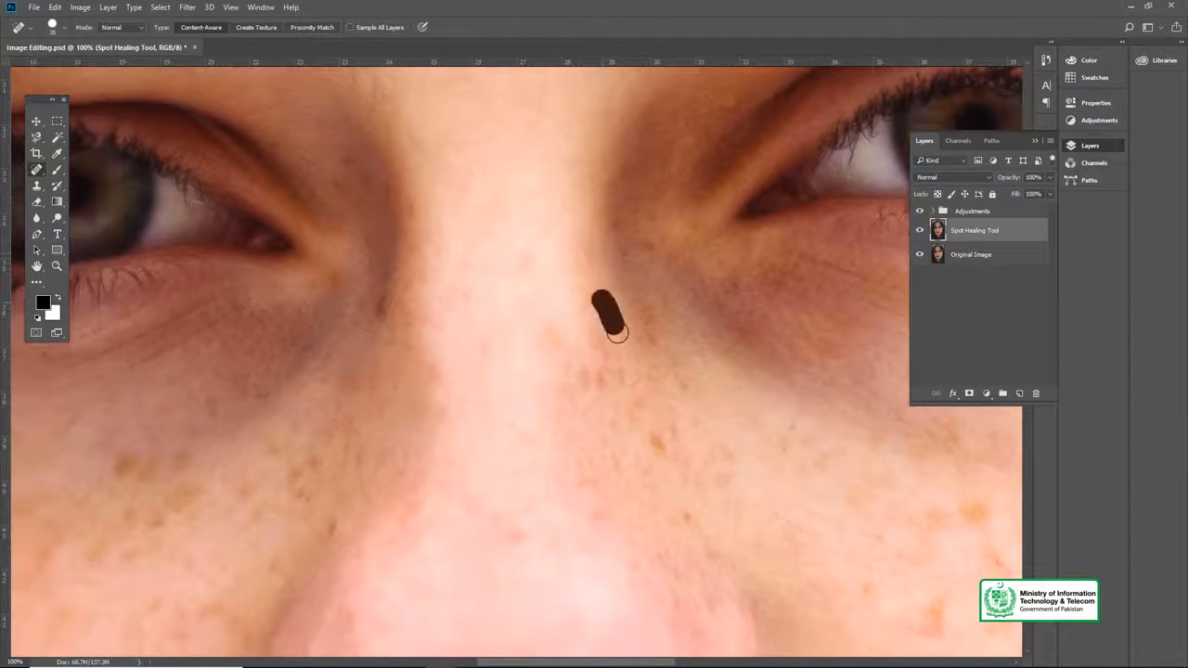
left_click_drag(602, 380, 559, 343)
left_click(560, 343)
left_click_drag(586, 242, 553, 190)
left_click(581, 351)
Step: Heal the freckles between the nose and the left under-eye area using a size 40 brush
mouse_move(288, 450)
left_mouse_down()
mouse_move(477, 387)
mouse_move(488, 329)
left_mouse_up()
left_click(408, 444)
left_click_drag(443, 245, 461, 282)
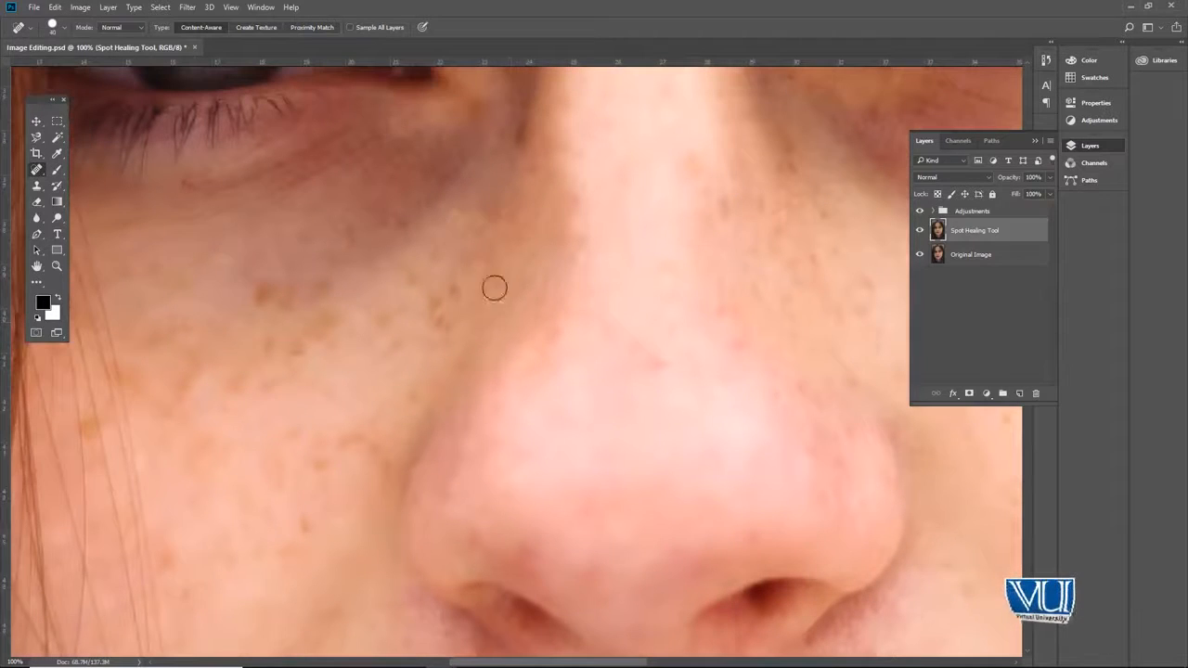
left_click(531, 212)
left_click(442, 327)
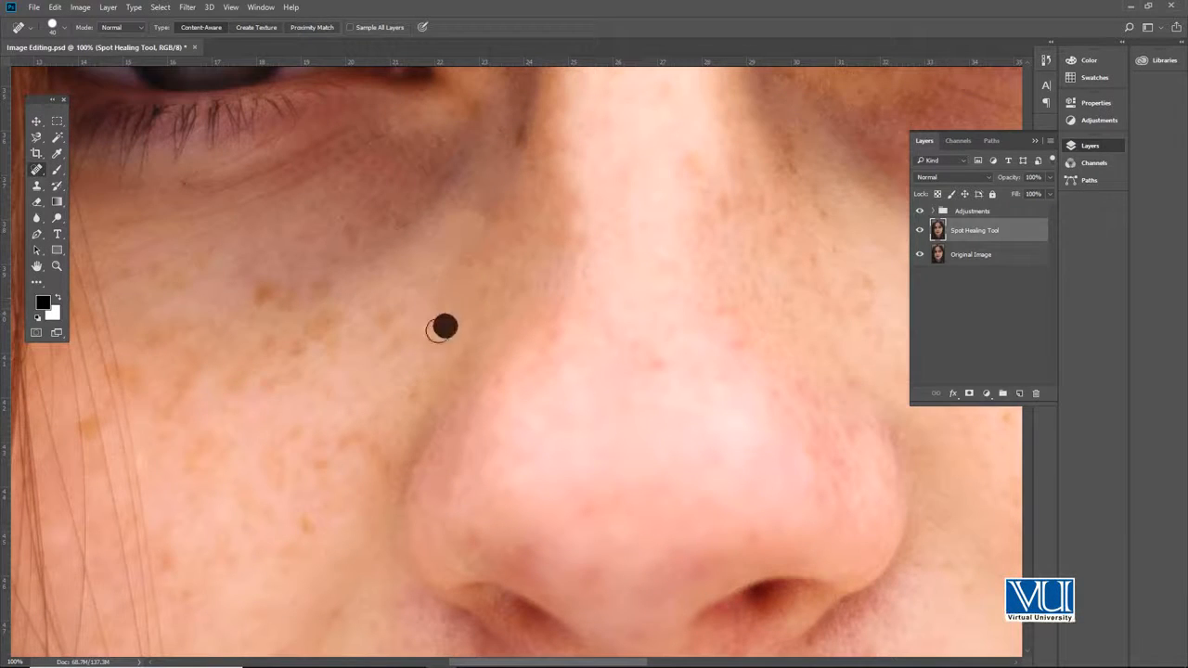
left_click(259, 294)
left_click(381, 330)
Step: Heal the freckles on the upper left cheek beneath the eye with the Spot Healing Brush
left_click_drag(338, 238, 372, 233)
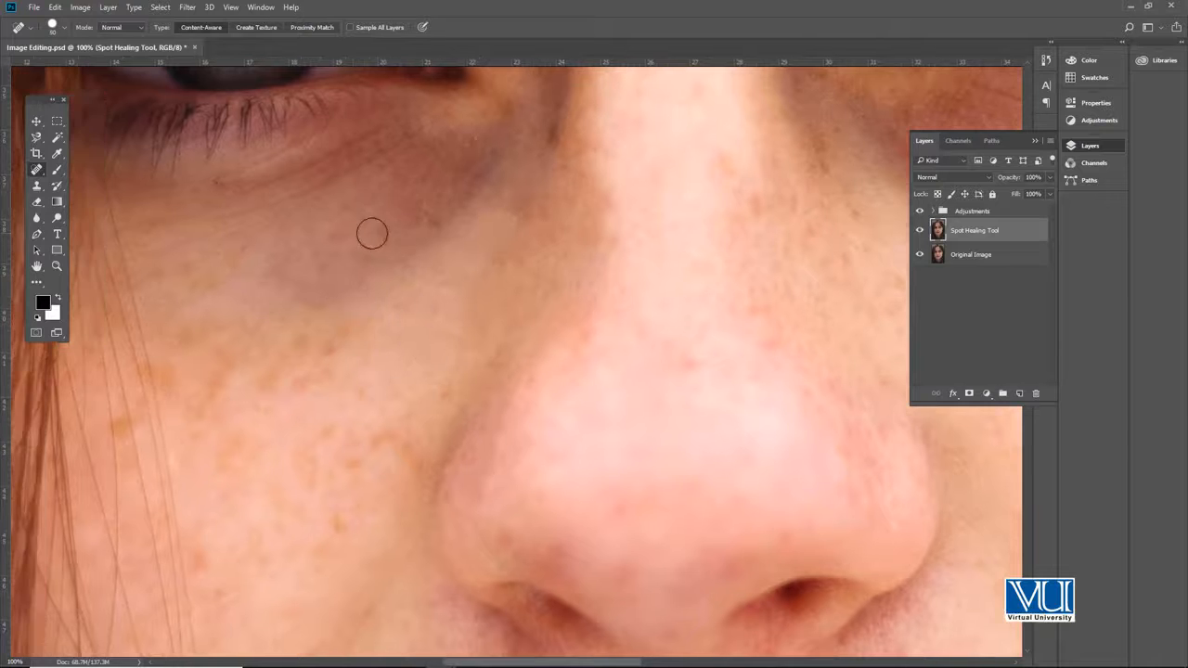
left_click_drag(202, 269, 364, 232)
left_click(401, 284)
left_click_drag(449, 351, 422, 310)
left_click(449, 307)
left_click(516, 325)
left_click_drag(573, 340, 543, 295)
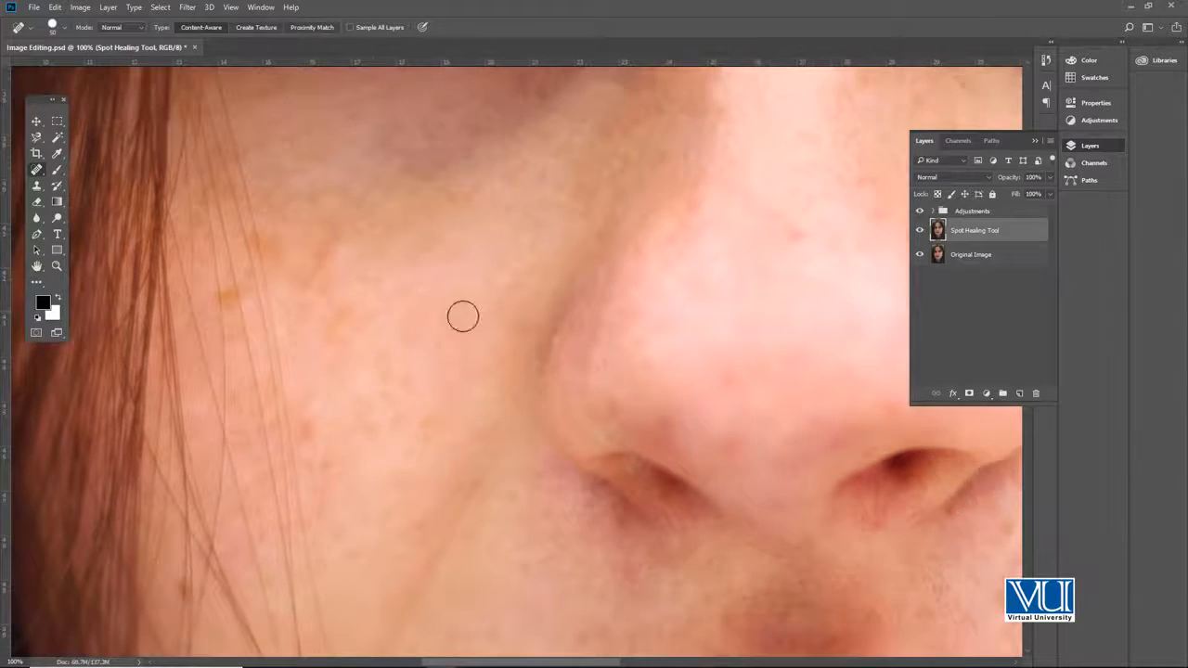
Step: Heal the spots on the middle of the left cheek beside the nostril
left_click_drag(291, 316, 384, 347)
left_click(410, 457, "ctrl")
left_click(406, 441)
left_click_drag(441, 308, 430, 359)
left_click(429, 359, "ctrl+alt")
left_click_drag(467, 400, 475, 149)
left_click_drag(552, 335, 478, 317)
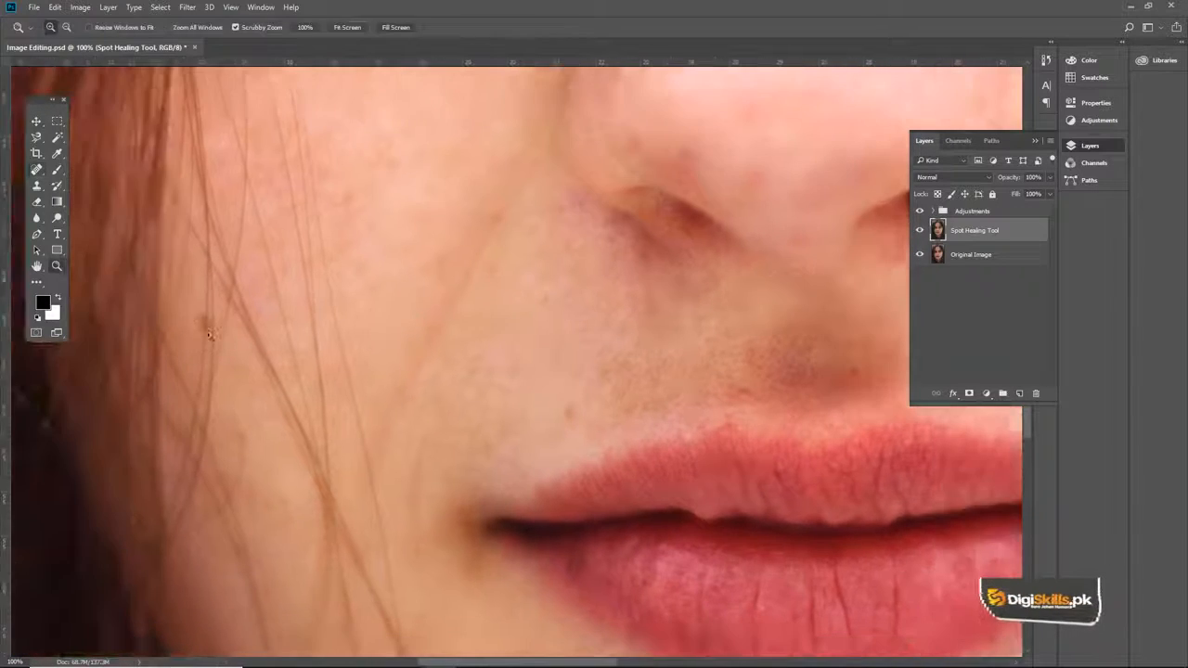
Step: Heal a blemish on the left cheek near the hair strands at 200% zoom with a size 60 brush
left_click(211, 334, "ctrl")
left_click_drag(212, 334, 275, 328)
left_click(256, 317)
left_click(430, 355, "ctrl+alt")
left_click(429, 354, "ctrl+alt")
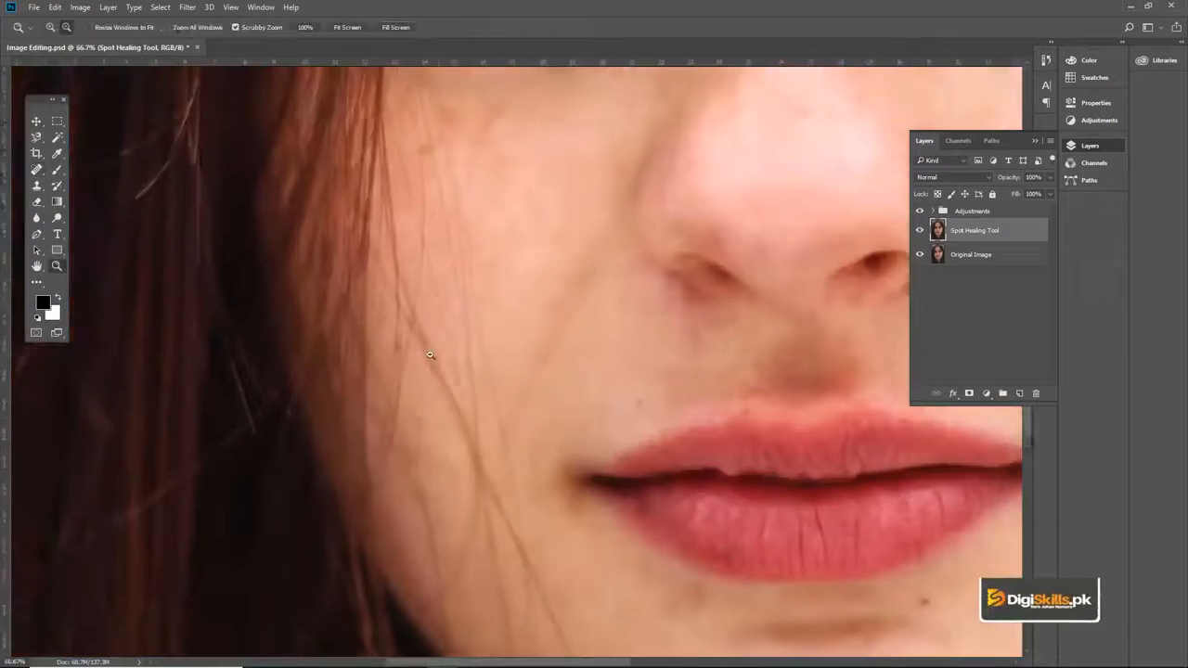
left_click_drag(429, 354, 225, 376)
left_click(227, 248, "ctrl")
left_click(238, 225, "ctrl")
left_click_drag(239, 225, 288, 278)
key("bracketright")
key("bracketright")
key("bracketright")
key("bracketright")
left_click(402, 229)
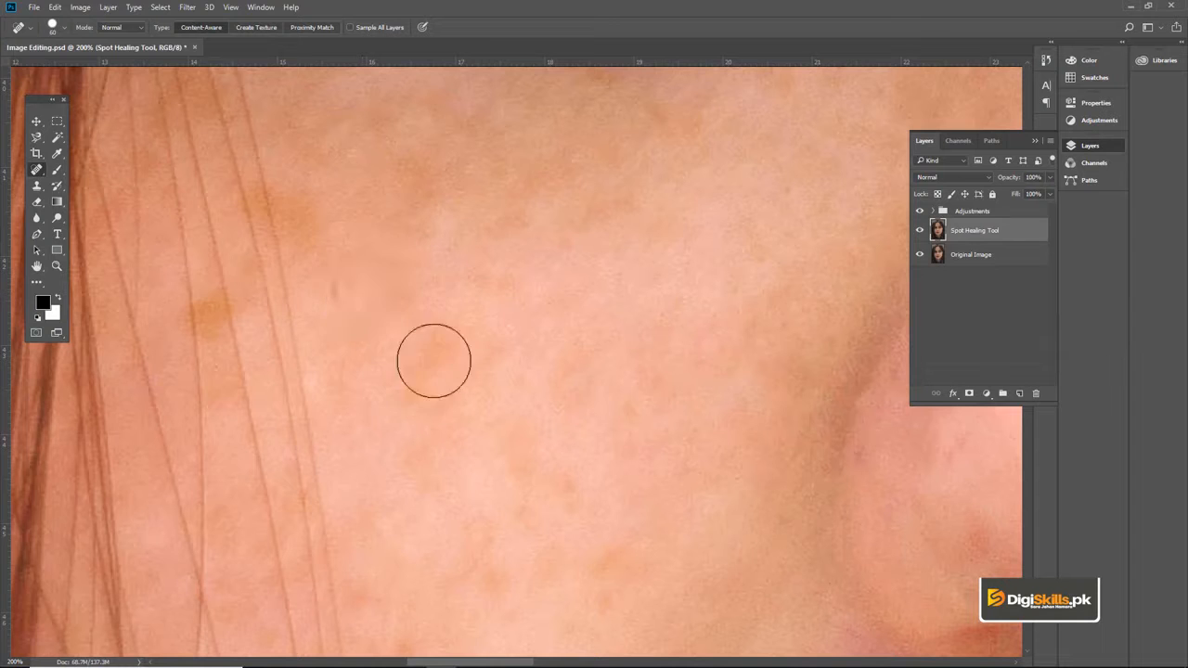
Step: Heal the small discolored patches on the left cheek beside the loose hair strands, adjusting the brush size to each spot
key("bracketleft")
key("bracketleft")
key("bracketleft")
left_click_drag(318, 231, 361, 227)
key("bracketleft")
left_click_drag(370, 274, 295, 269)
left_click(490, 312, "alt")
left_click(490, 312, "alt")
mouse_move(750, 227)
left_mouse_down()
mouse_move(321, 328)
mouse_move(326, 352)
left_mouse_up()
key("bracketright")
key("bracketright")
left_click(371, 219)
left_click(173, 130)
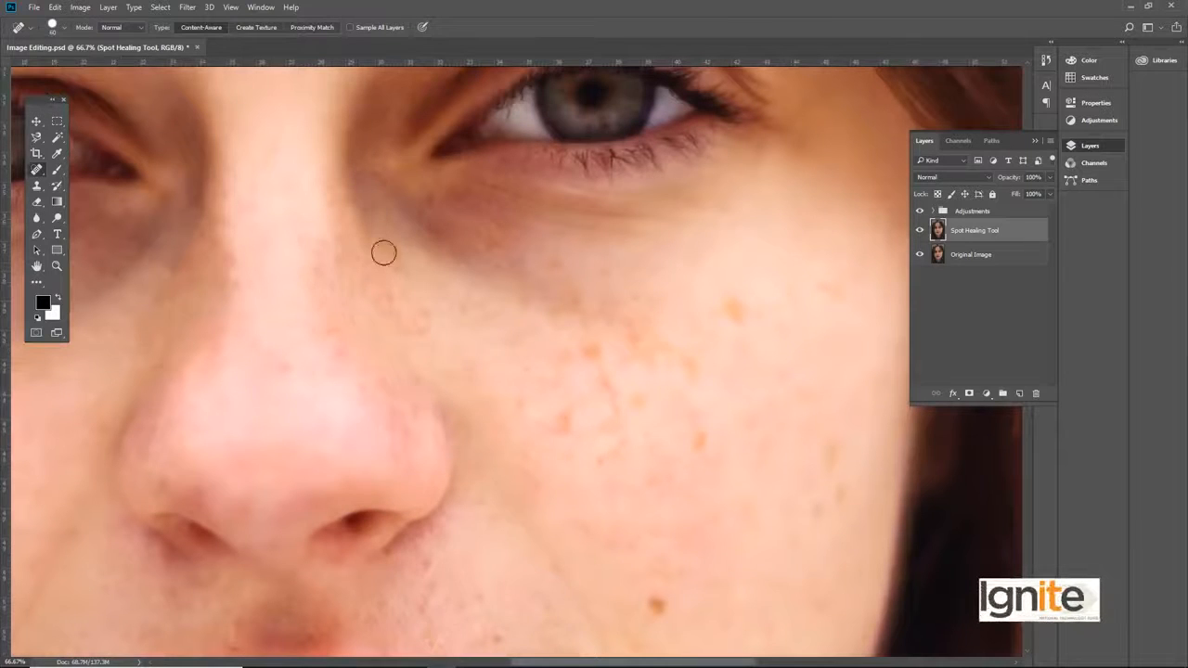
Step: Heal the freckles on the right cheek between the nose and the under-eye area
left_click_drag(557, 370, 321, 314)
left_click(594, 233)
left_click(391, 261)
left_click(428, 304)
left_click(372, 272)
left_click(331, 248)
left_click(331, 305)
left_click(307, 318)
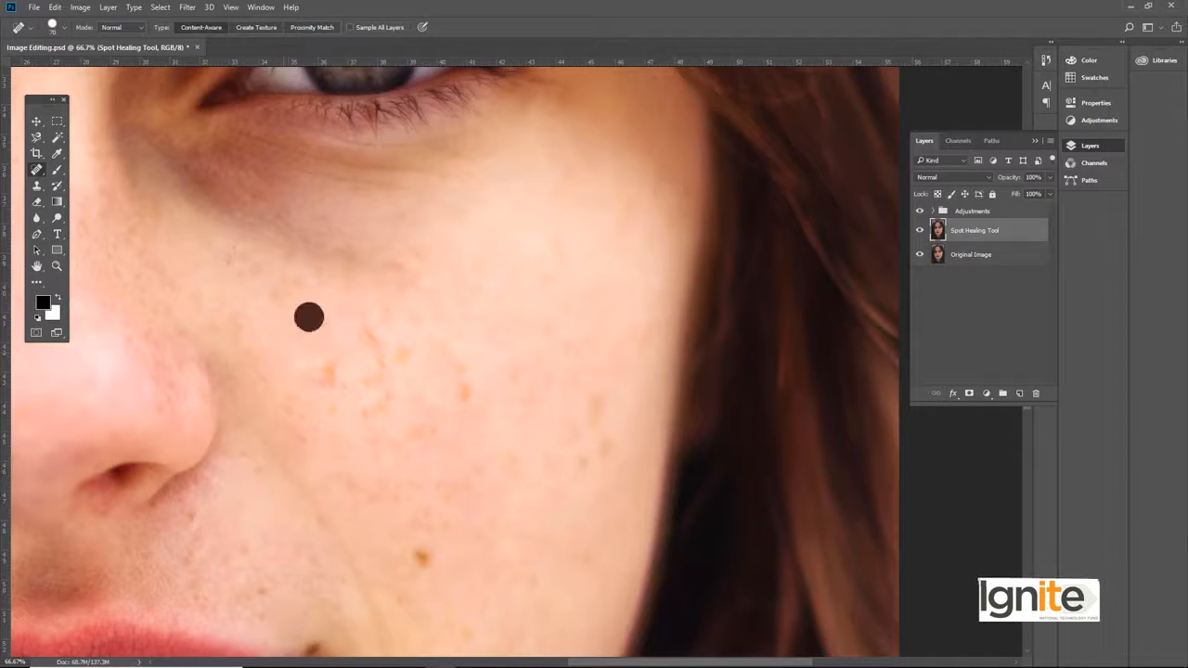
Step: Heal the orange freckles and the mole across the middle and lower right cheek with a size 70 brush
left_click(334, 372)
left_click(371, 384)
left_click(388, 357)
left_click(456, 378)
left_click_drag(437, 367, 399, 234)
left_click(384, 424)
left_click(566, 315)
left_click_drag(466, 310, 650, 160)
left_click(460, 370)
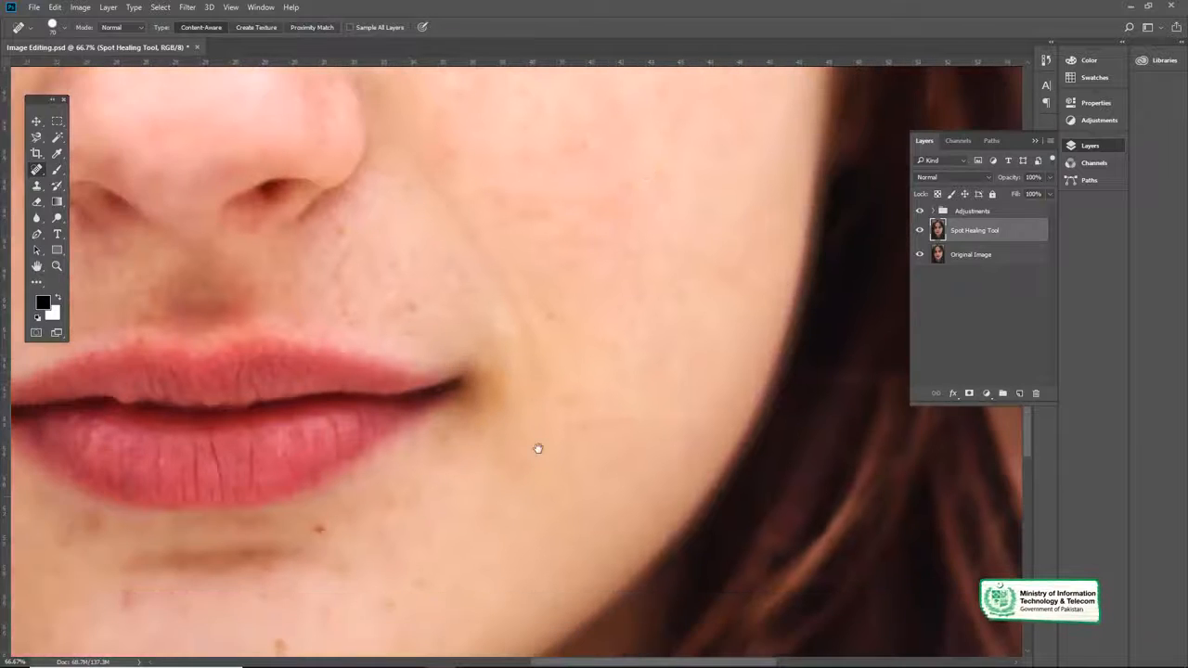
Step: Heal the moles and spots below the lower lip and on the chin
left_click_drag(535, 449, 694, 348)
left_click(436, 544)
left_click_drag(273, 460, 315, 435)
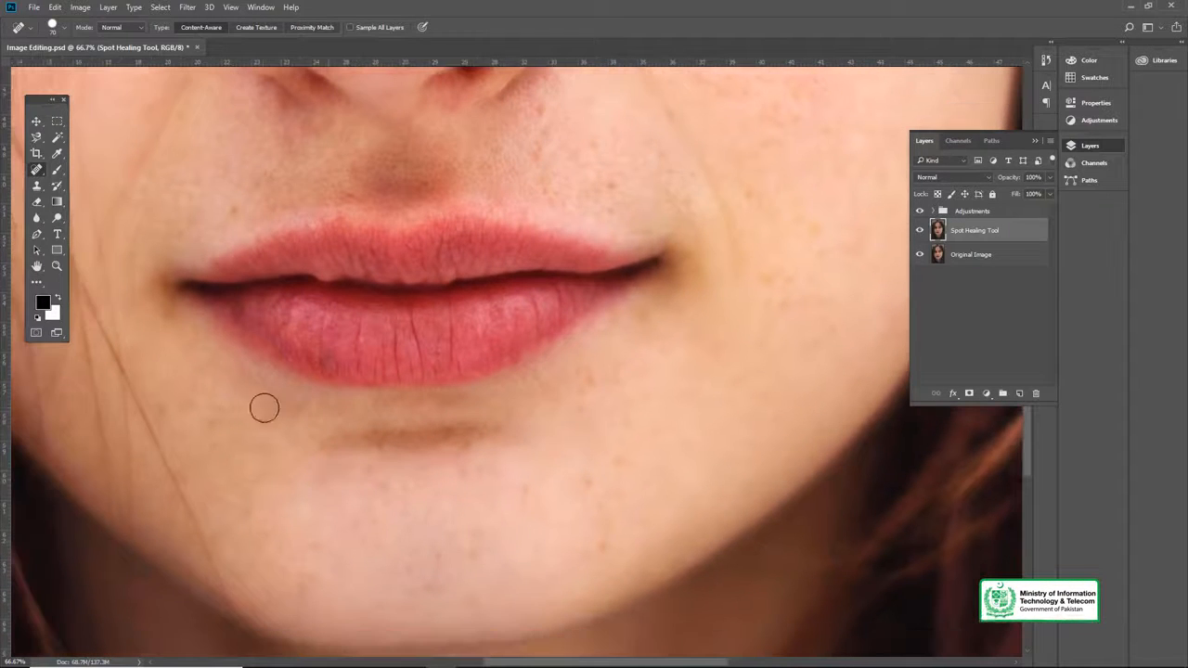
left_click_drag(461, 468, 417, 415)
left_click(481, 441)
Step: Heal the remaining small spots above the upper lip and around the corners of the mouth
mouse_move(481, 441)
left_mouse_down()
mouse_move(481, 494)
mouse_move(544, 612)
left_mouse_up()
left_click(602, 158)
left_click(610, 310)
left_click(237, 321)
left_click(220, 205)
Step: Examine the whole retouched face at 25% zoom
key("z")
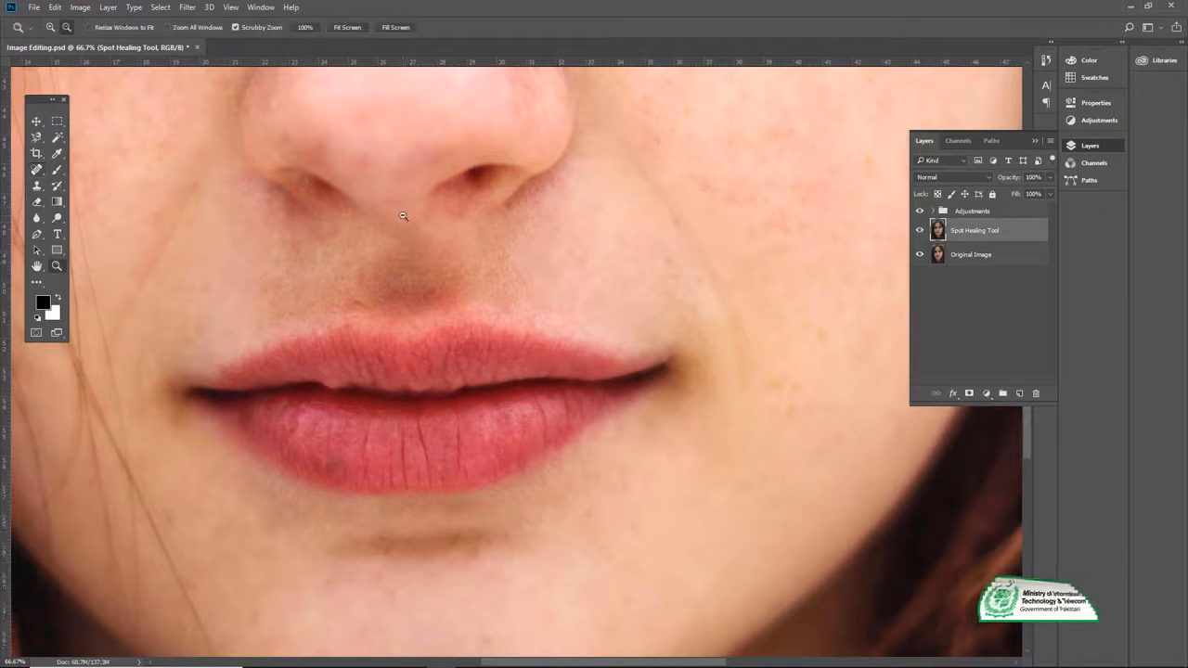
left_click(406, 218, "alt")
left_click(414, 213, "alt")
left_click(414, 181, "alt")
key("v")
left_click_drag(458, 184, 538, 363)
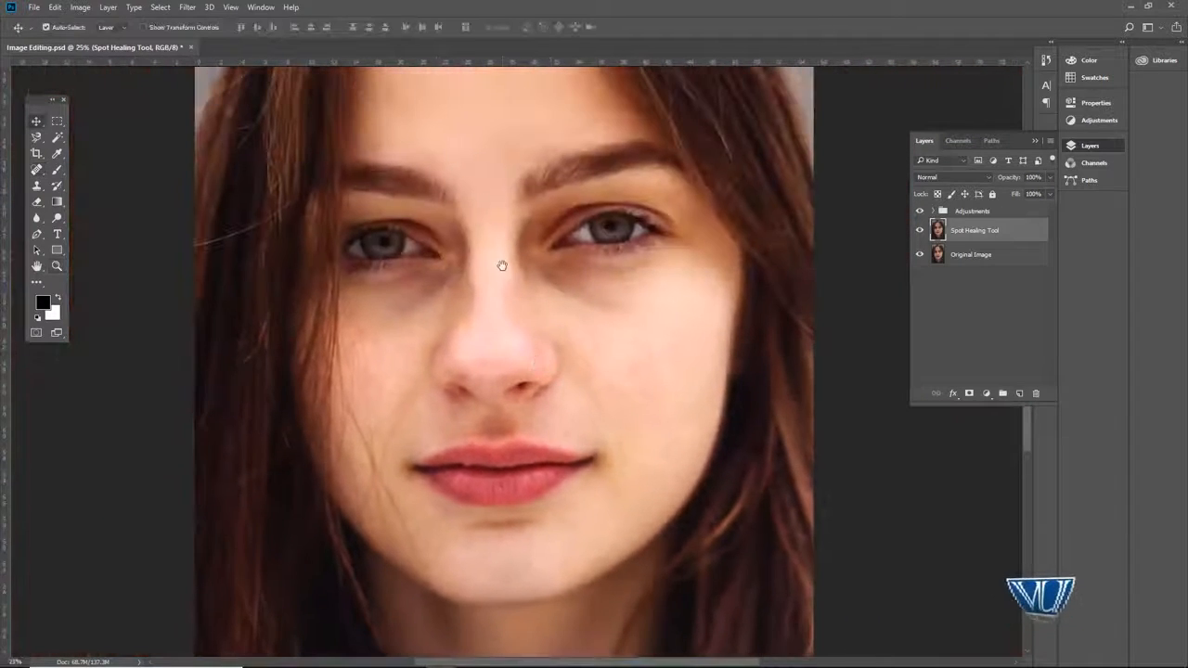
left_click_drag(492, 265, 503, 323)
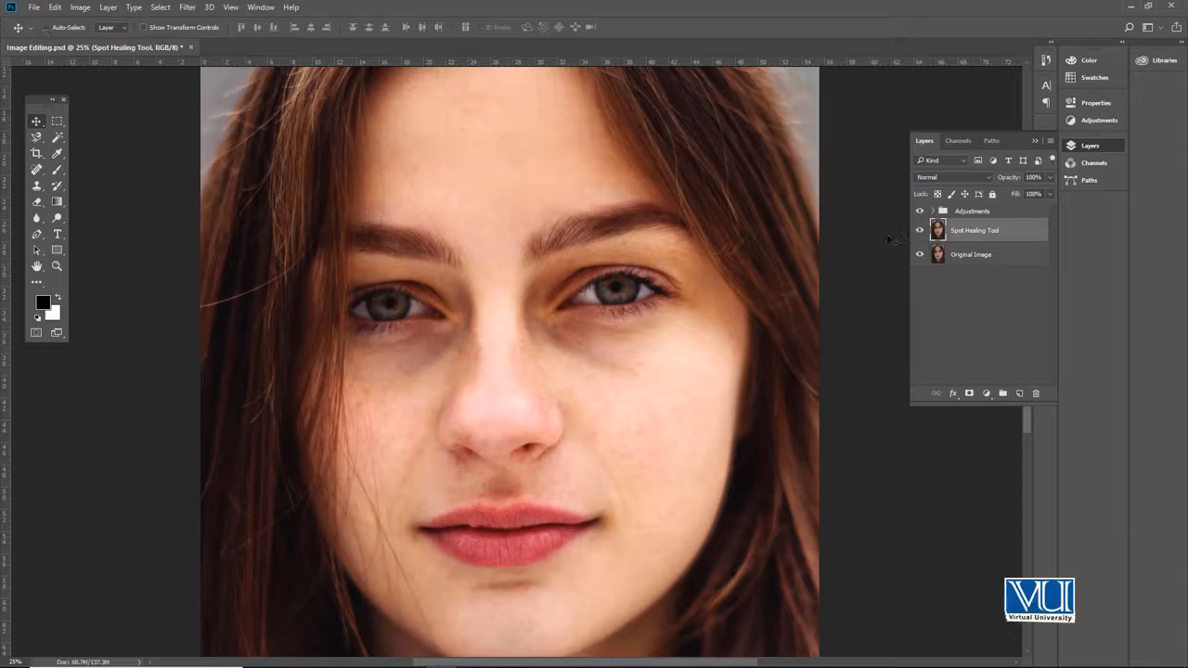
Step: Save the retouched document
key("ctrl+s")
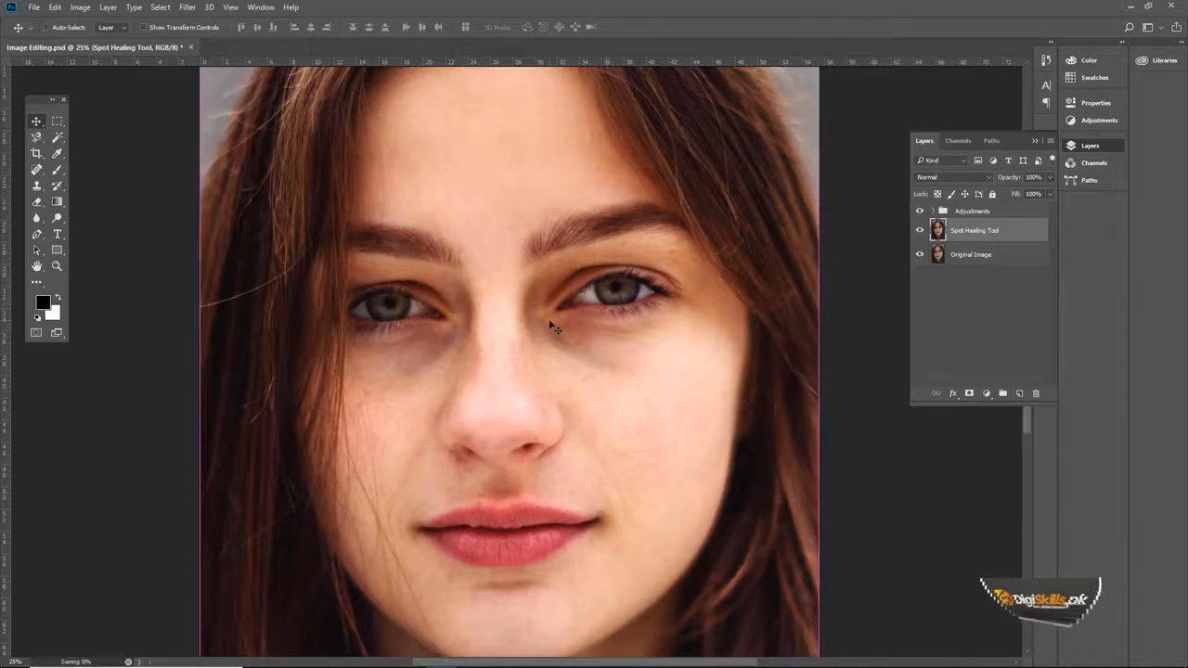
key("ctrl+s")
Step: Duplicate the Spot Healing Tool layer and rename the copy as Healing Tool
scroll(491, 325, "up", 1)
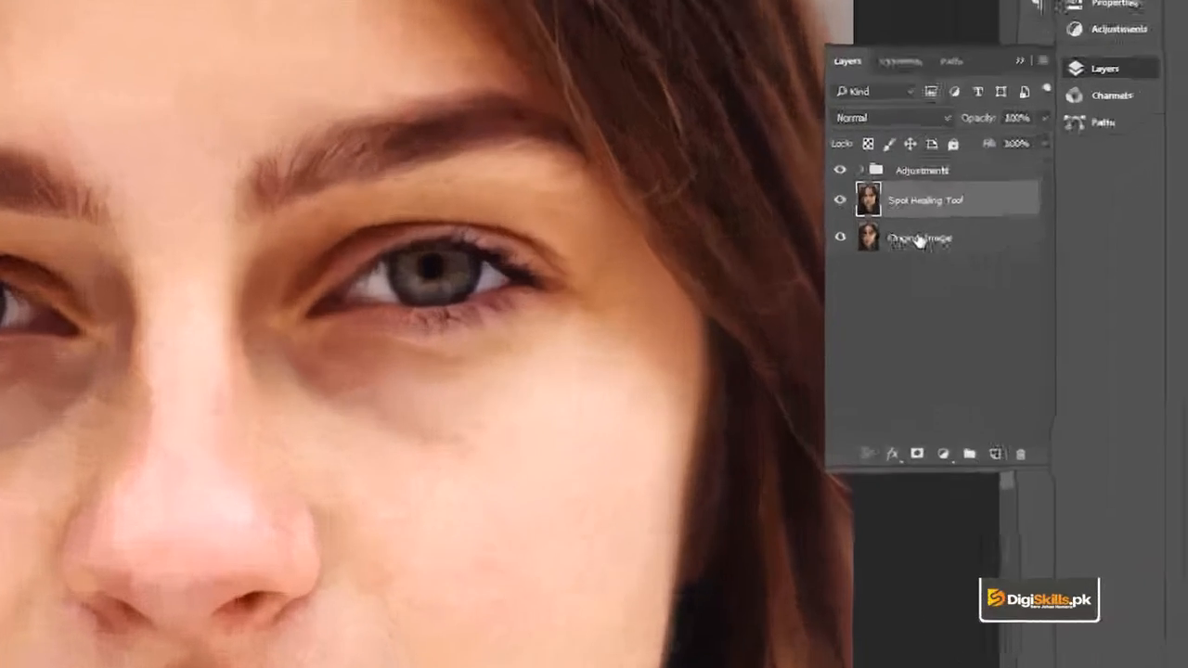
key("ctrl+j")
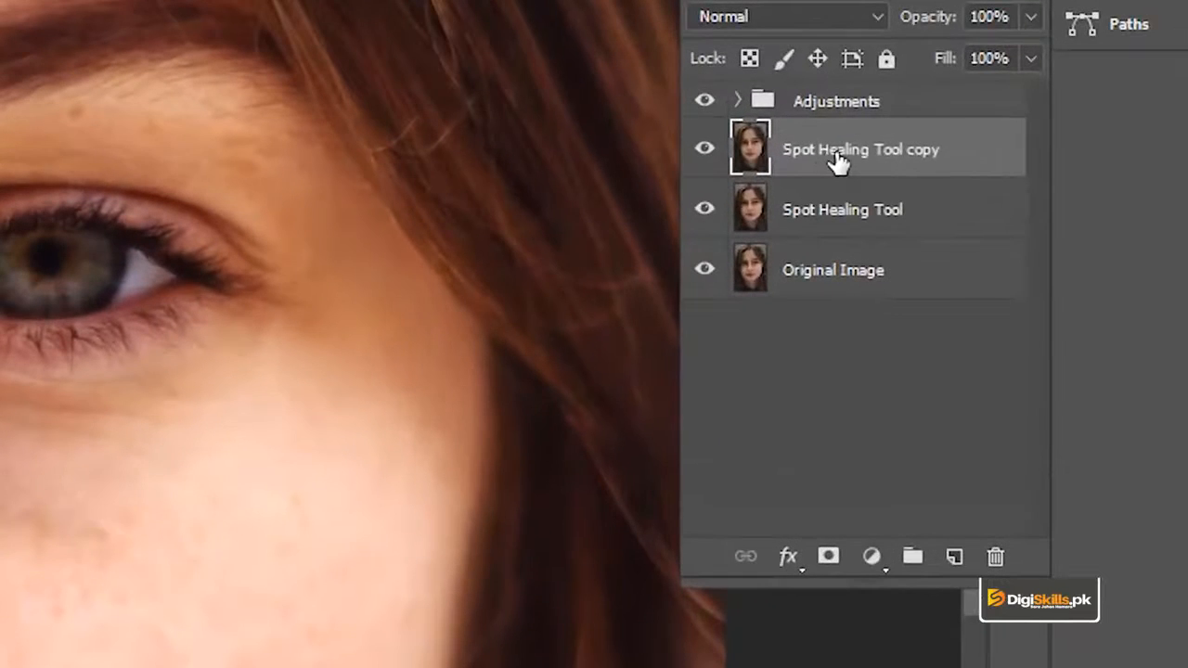
double_click(838, 151)
left_click(819, 152)
key("BackSpace")
key("BackSpace")
key("BackSpace")
key("BackSpace")
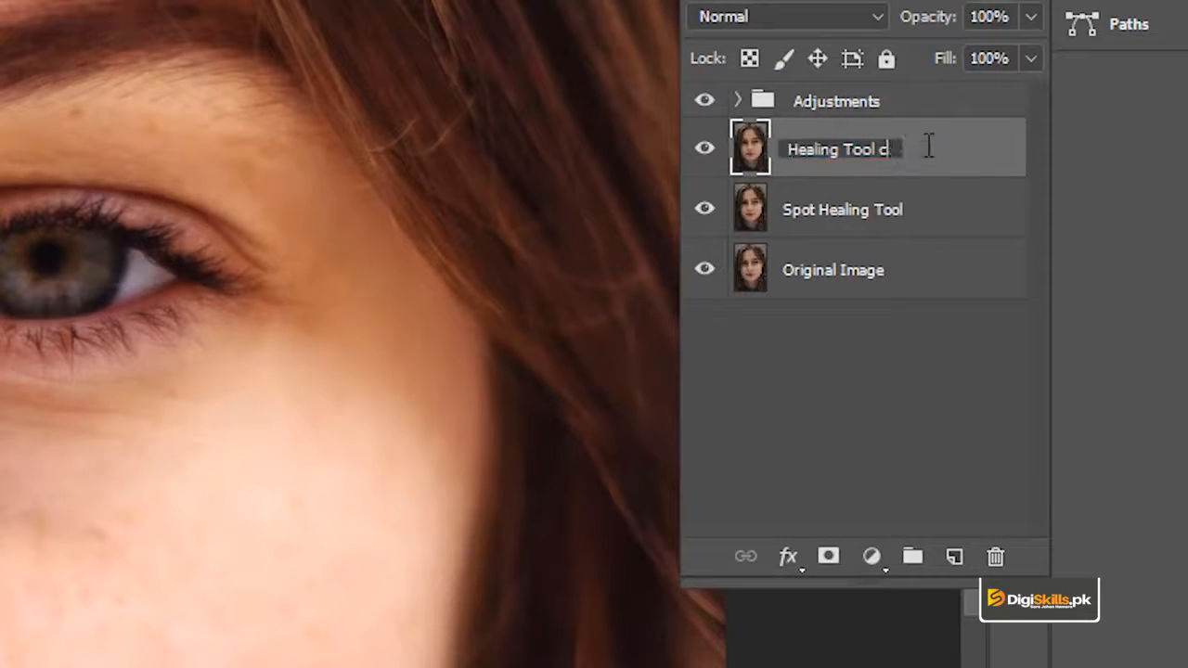
key("Return")
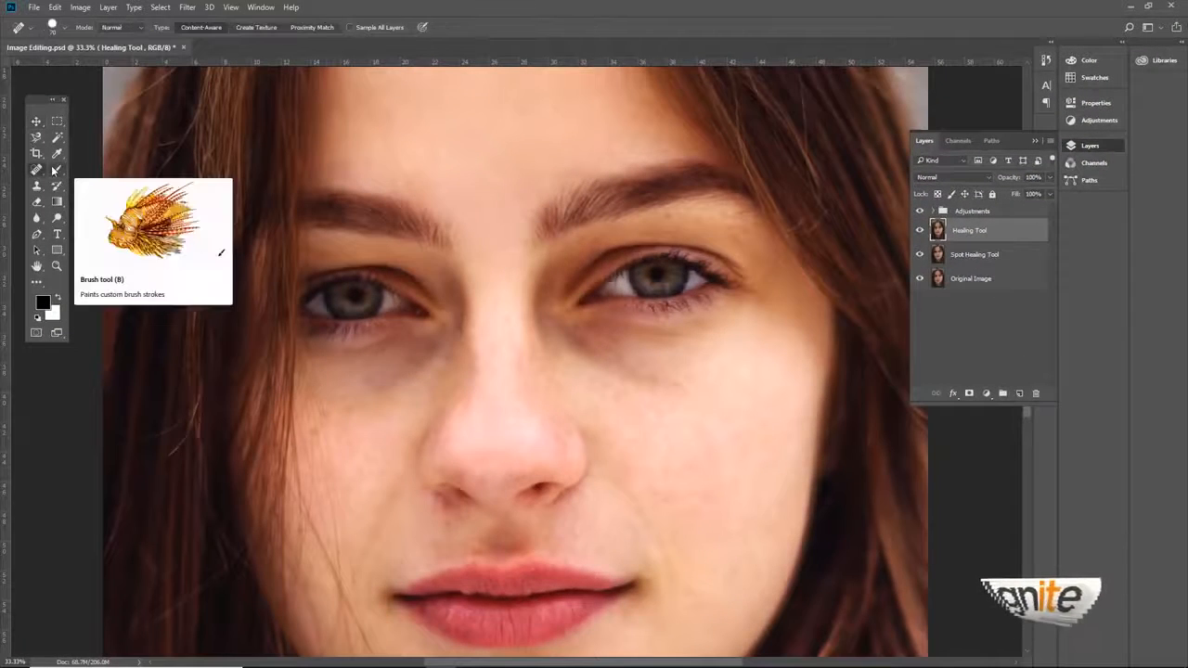
Step: Switch to the Healing Brush Tool and enlarge its brush to size 125 for work on the bridge of the nose
left_click(58, 171)
left_click(36, 170)
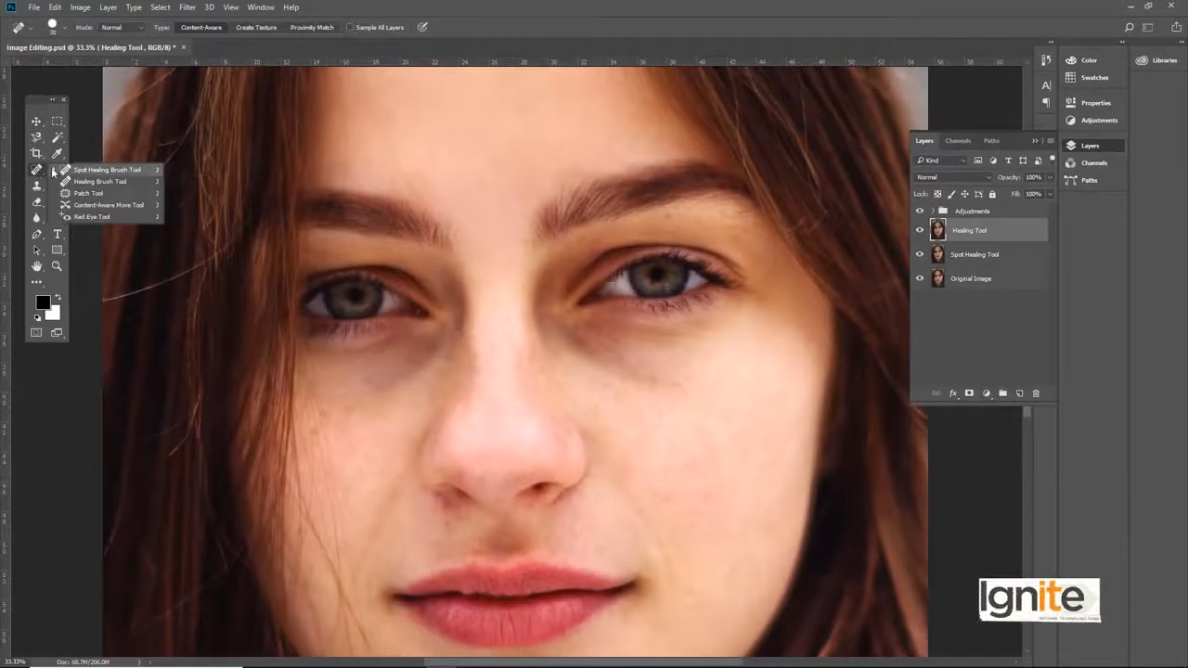
left_click(83, 182)
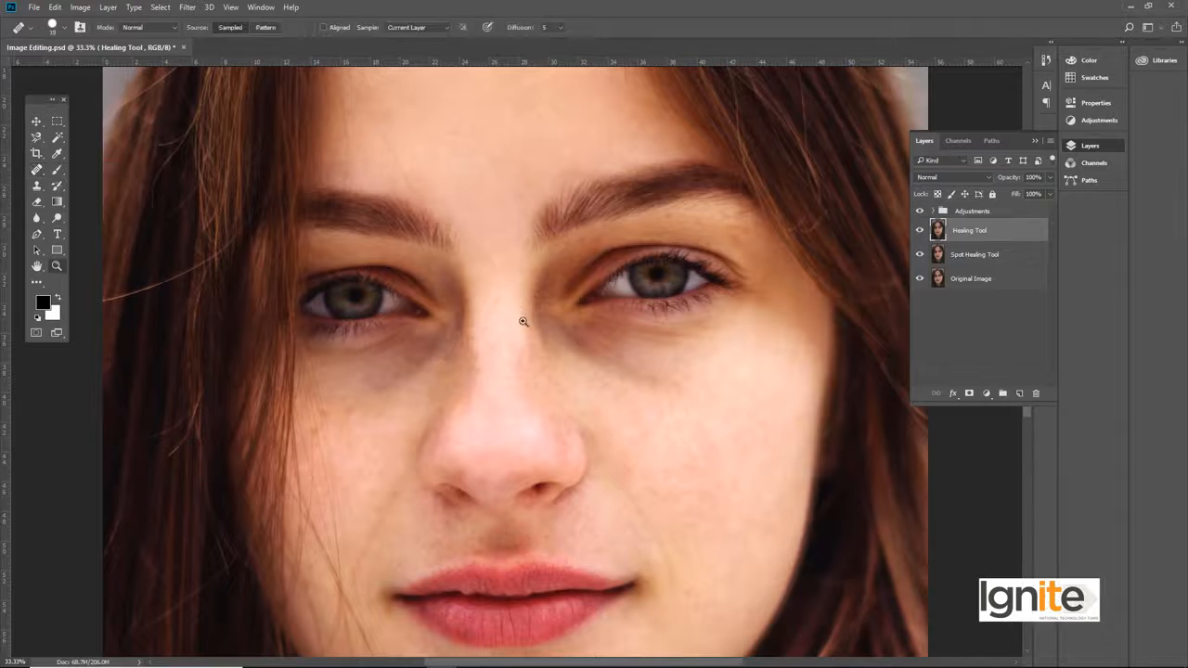
left_click(523, 322, "ctrl")
left_click_drag(459, 336, 467, 294)
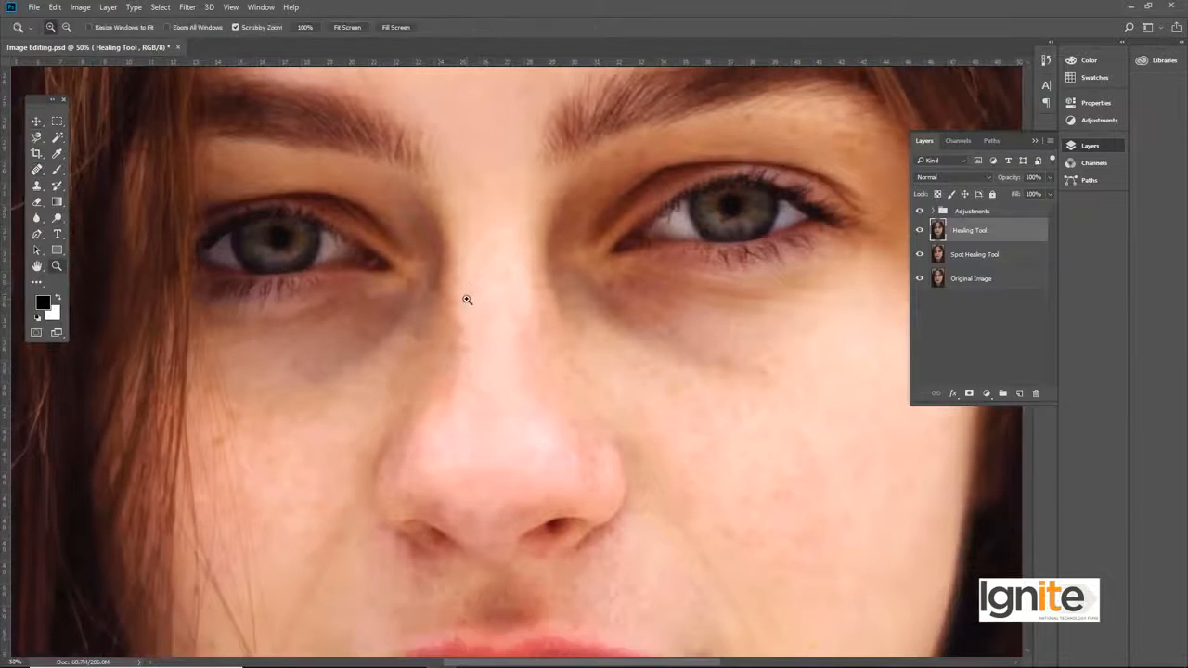
left_click(466, 299, "ctrl")
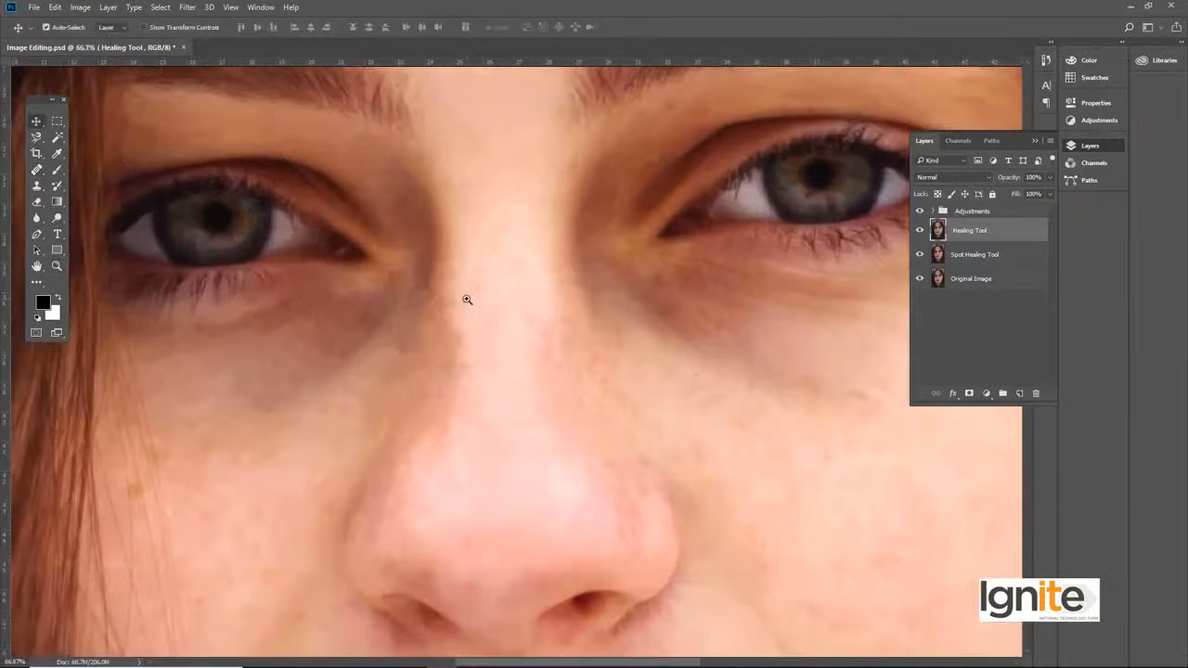
right_click(41, 169)
left_click(76, 184)
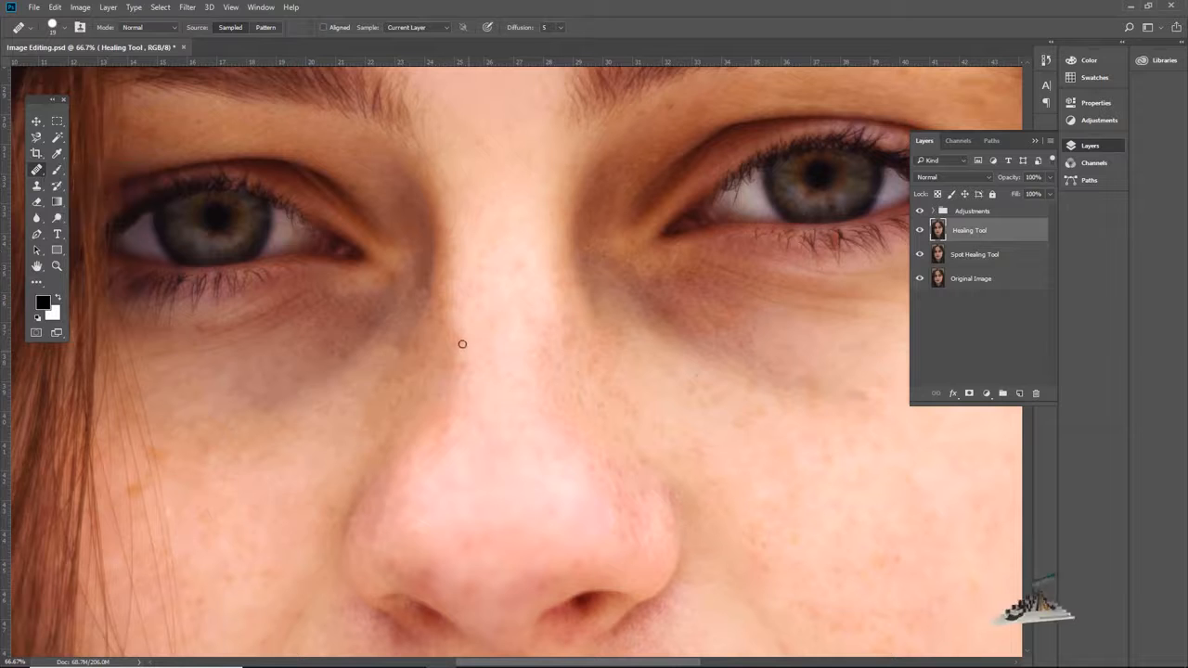
key("bracketright")
key("bracketright")
key("bracketright")
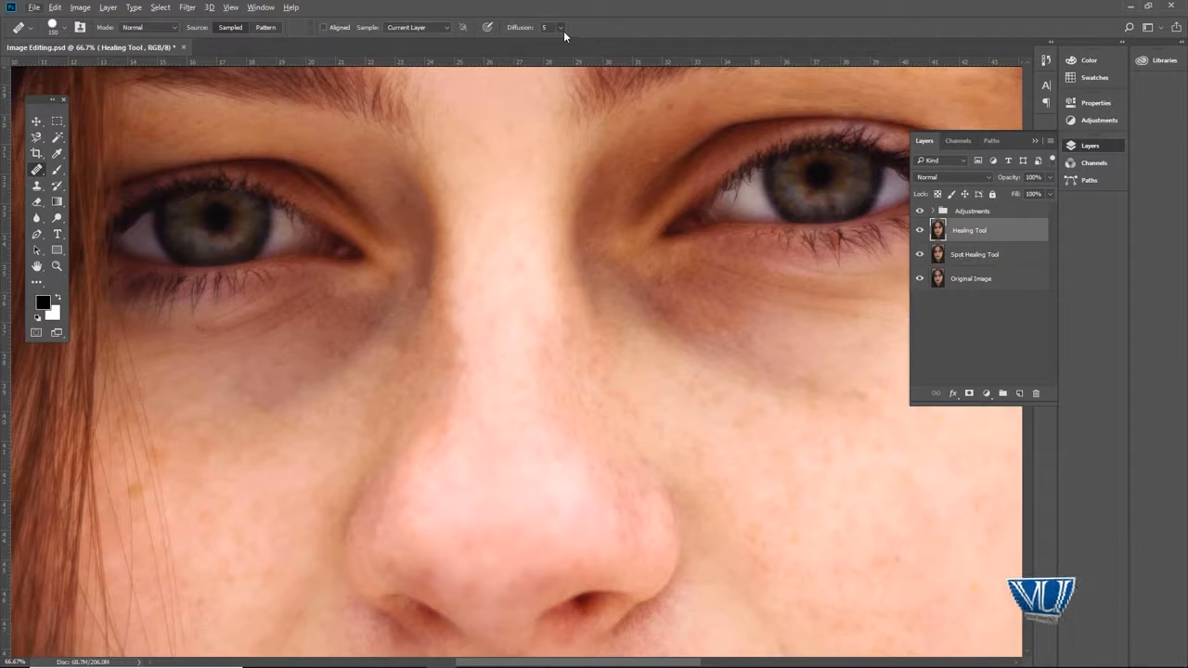
left_click(561, 28)
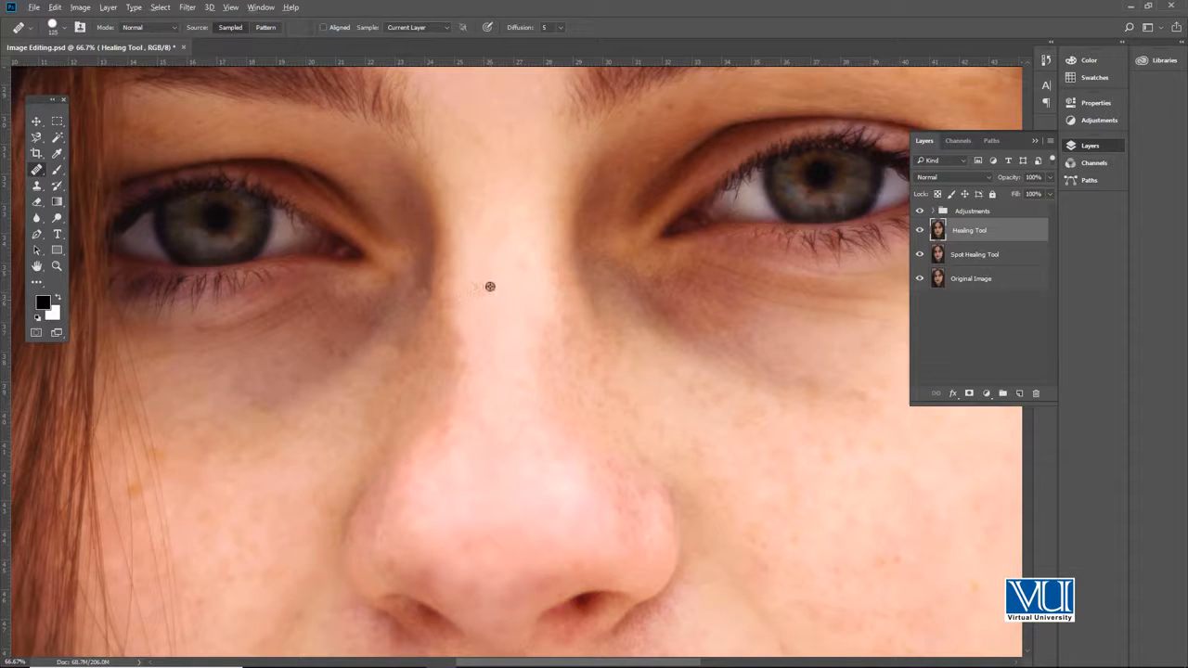
Step: Heal the uneven skin along the bridge and left edge of the nose using clean skin sampled from the bridge
left_click(498, 287, "alt")
left_click_drag(462, 342, 446, 430)
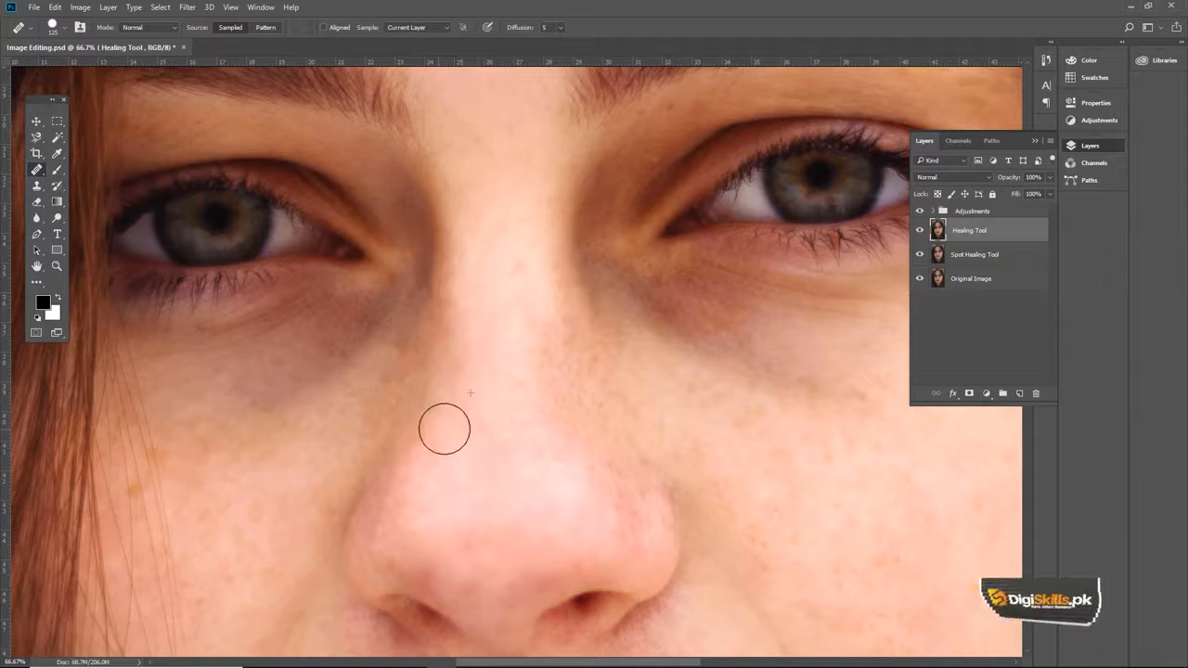
left_click(471, 276, "alt")
left_click_drag(462, 277, 441, 390)
left_click_drag(515, 271, 531, 236)
left_click_drag(472, 280, 540, 225)
left_click_drag(415, 297, 454, 257)
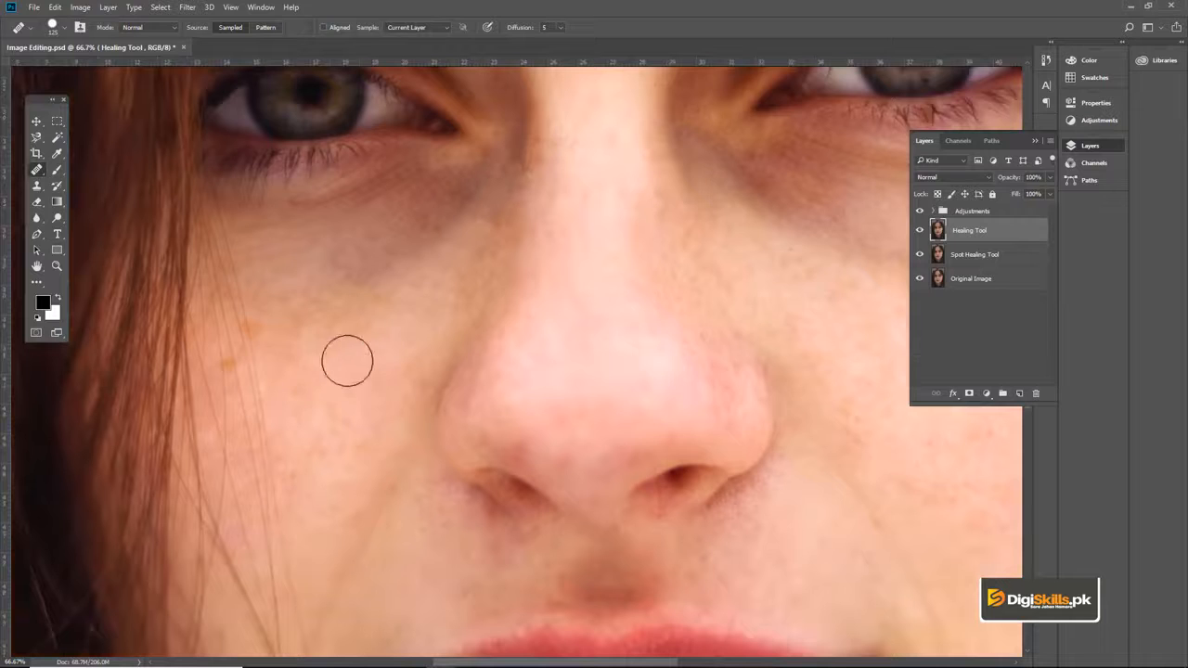
Step: Heal the spots on the cheek just above the left corner of the mouth with the size 125 brush
scroll(445, 334, "down", 2)
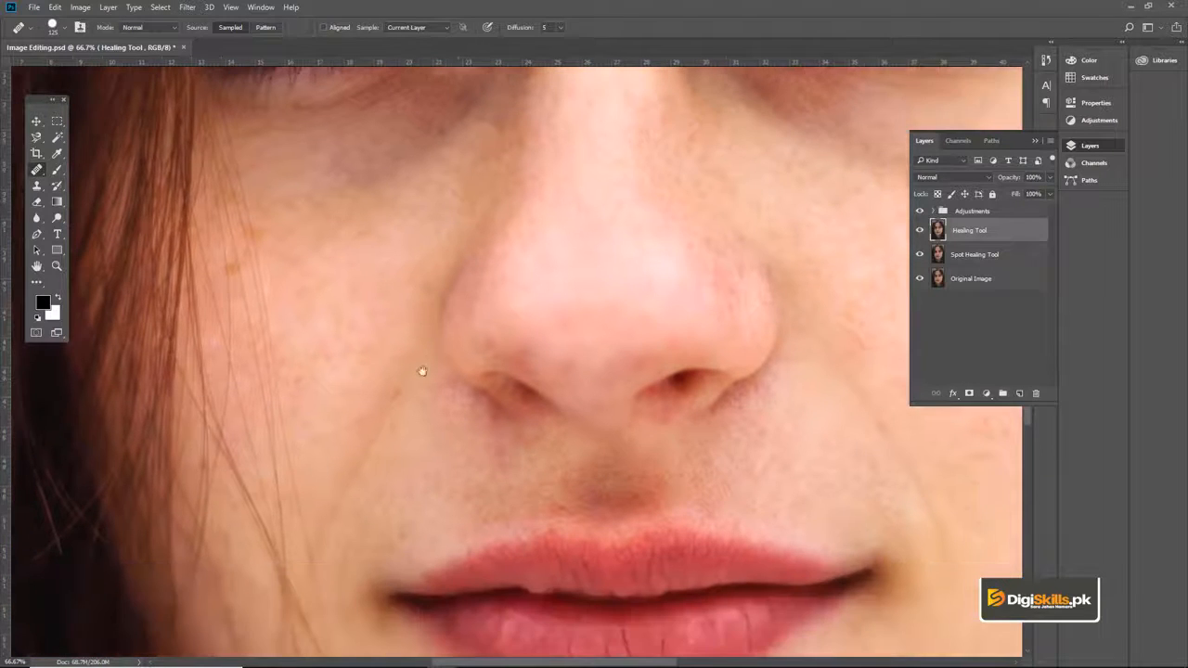
scroll(418, 334, "down", 2)
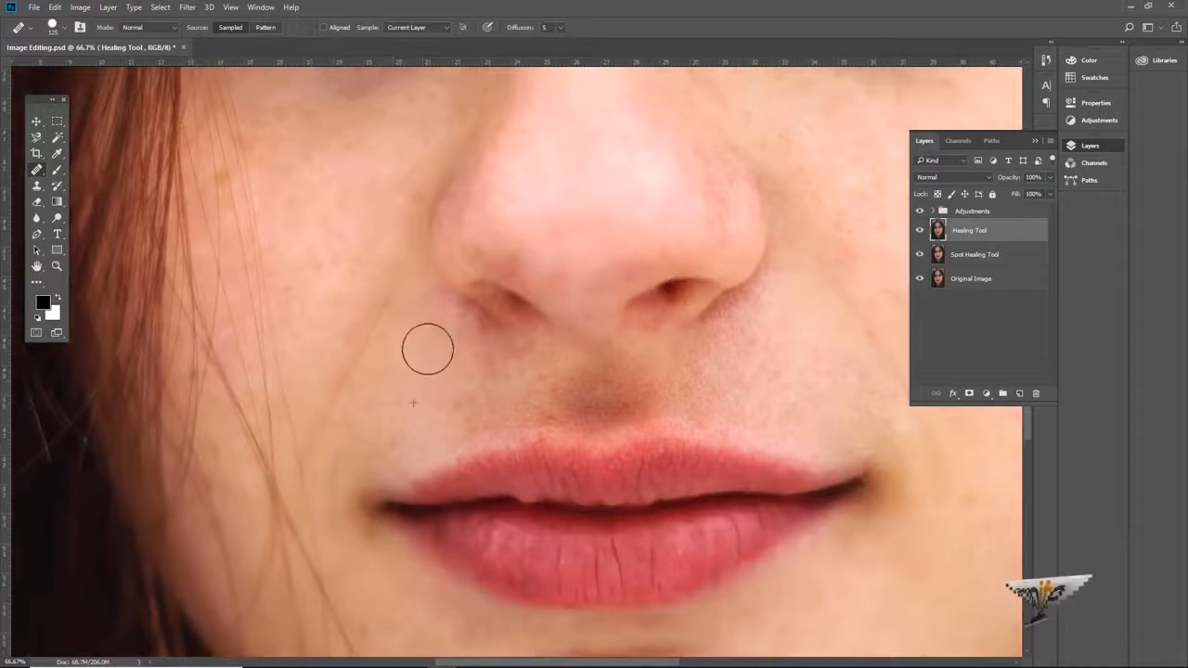
left_click_drag(398, 400, 441, 323)
left_click(423, 335, "ctrl")
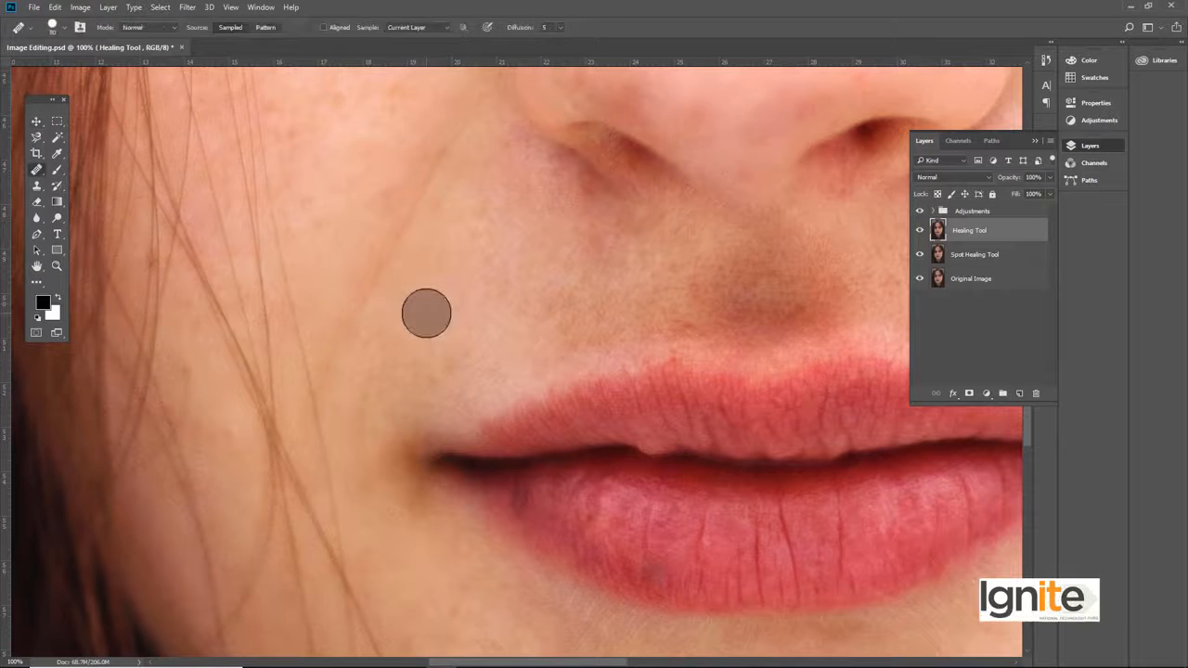
Step: Try larger and smaller Healing Brush sizes over the cheek beside the mouth, settling on size 70
key("p")
key("j")
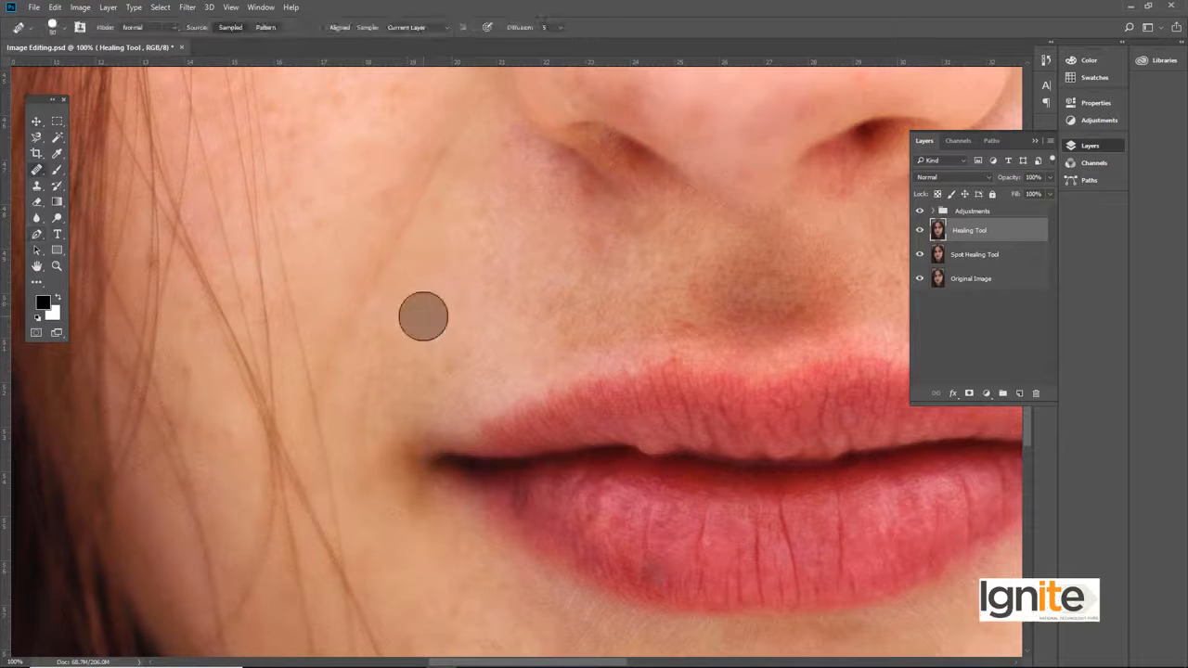
key("]")
key("]")
key("]")
key("]")
key("]")
key("]")
key("]")
key("]")
key("]")
key("]")
key("]")
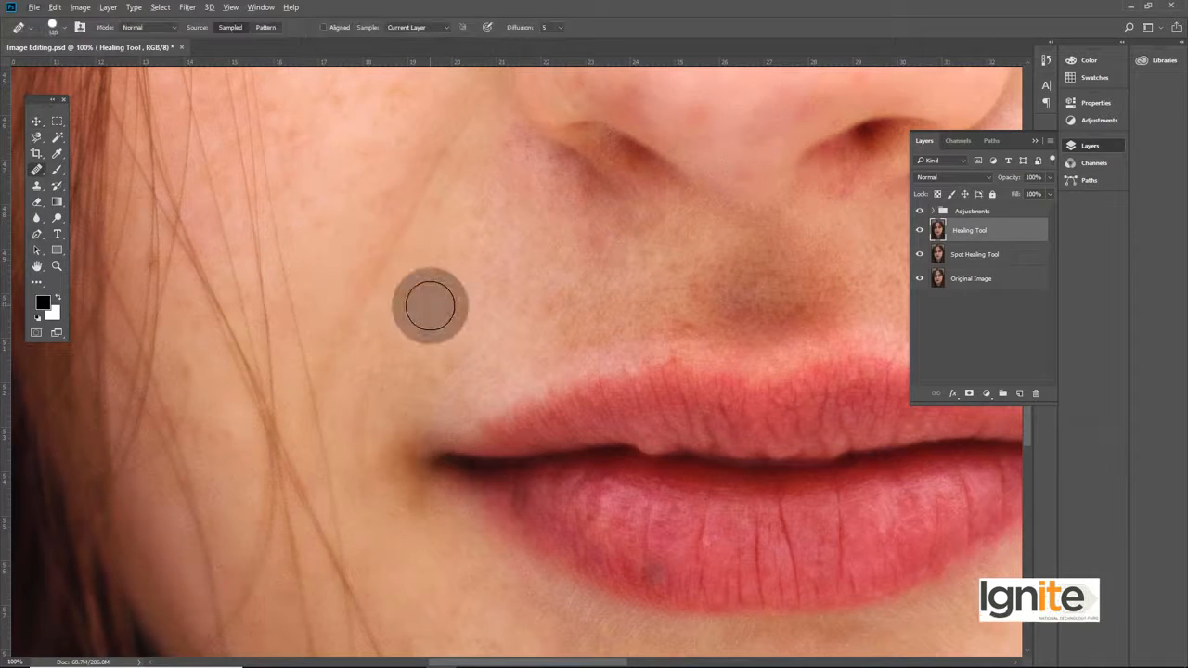
key("[")
key("[")
key("[")
key("[")
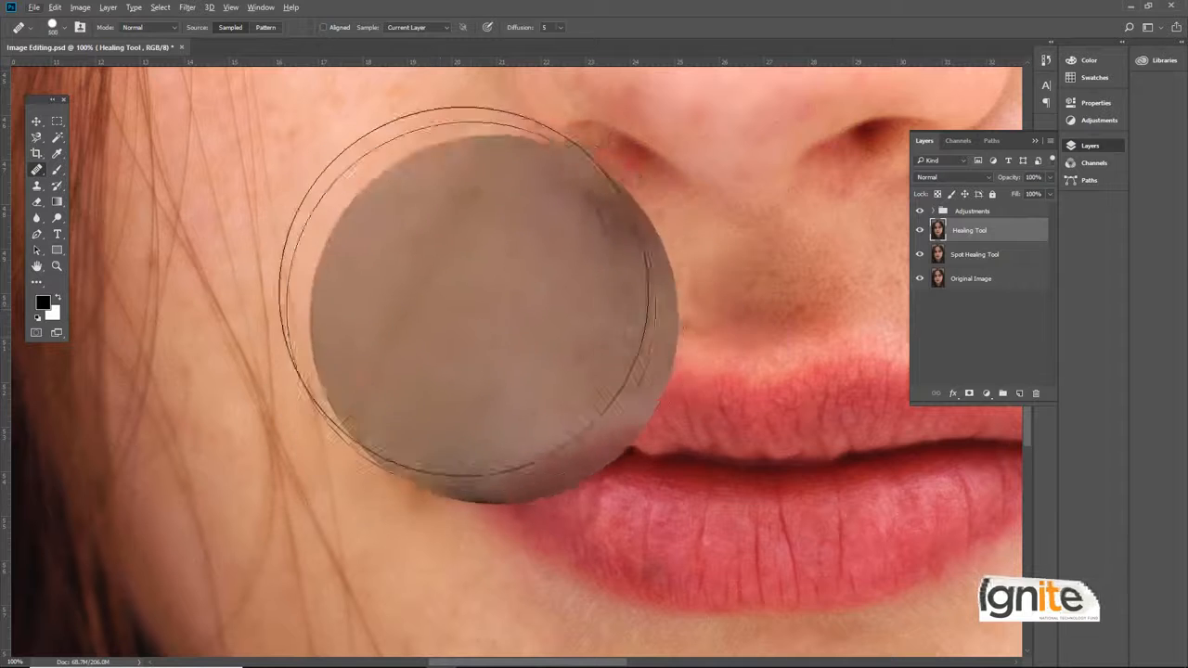
key("]")
key("]")
key("]")
key("]")
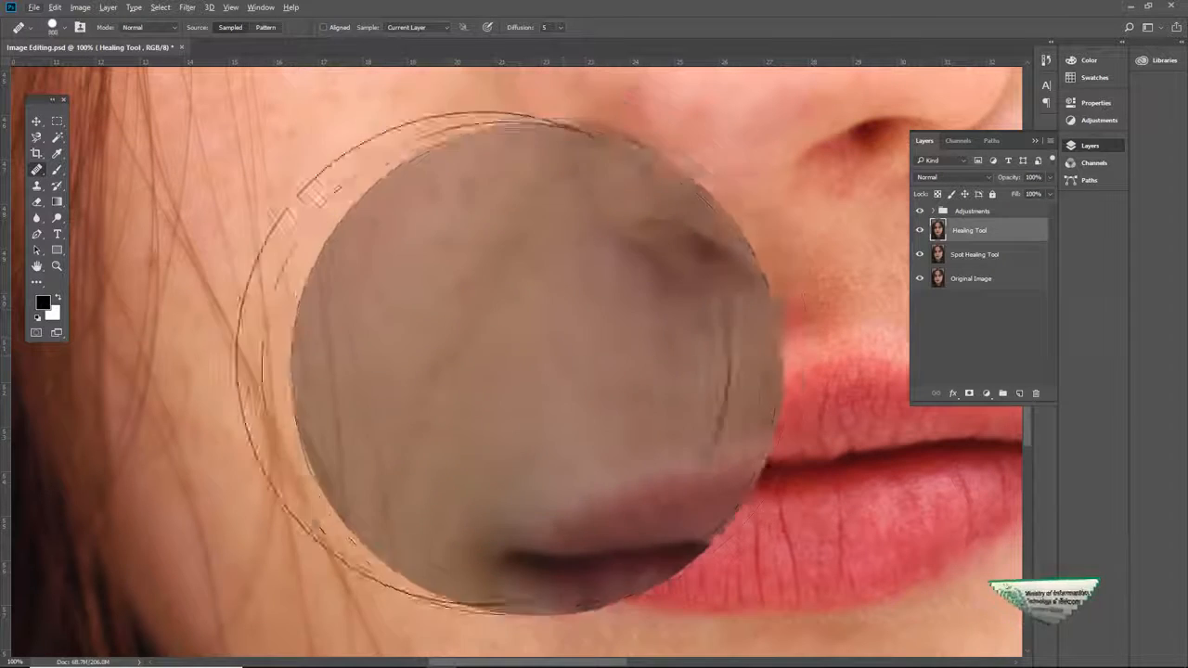
key("[")
key("[")
key("[")
key("[")
key("[")
key("[")
key("[")
key("[")
key("[")
key("[")
key("[")
key("[")
key("[")
key("[")
key("[")
key("[")
key("[")
key("[")
key("[")
key("[")
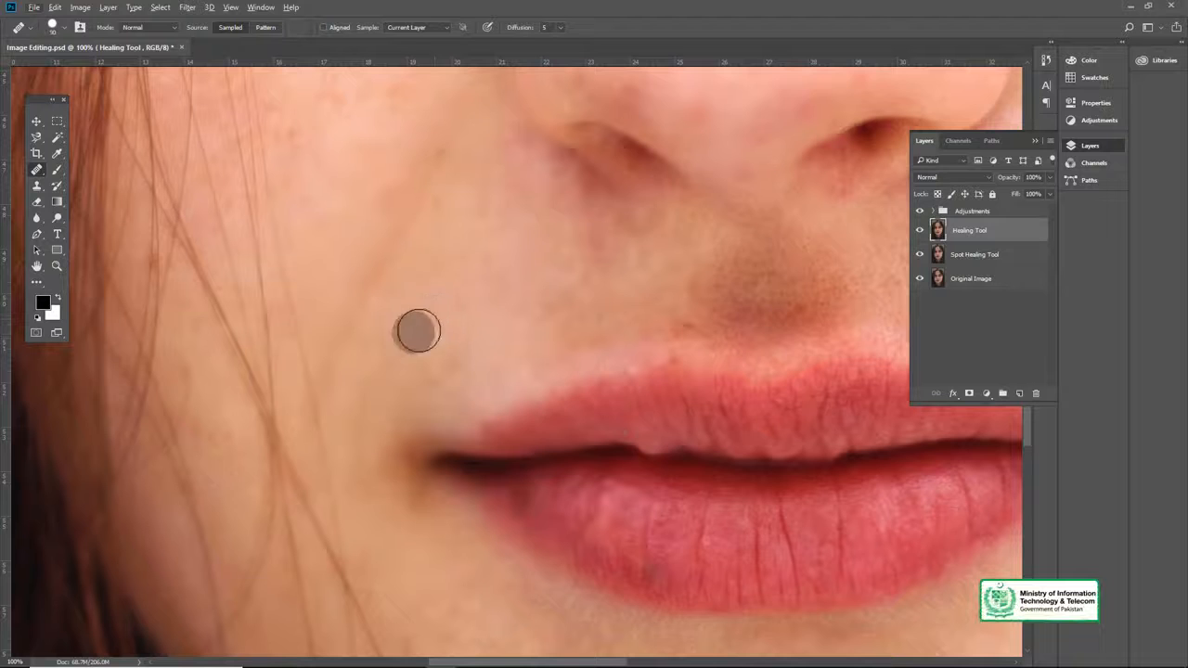
Step: Heal the small marks along the smile line beside the left corner of the mouth
left_click_drag(421, 318, 418, 315)
left_click(458, 246, "alt")
left_click(388, 357)
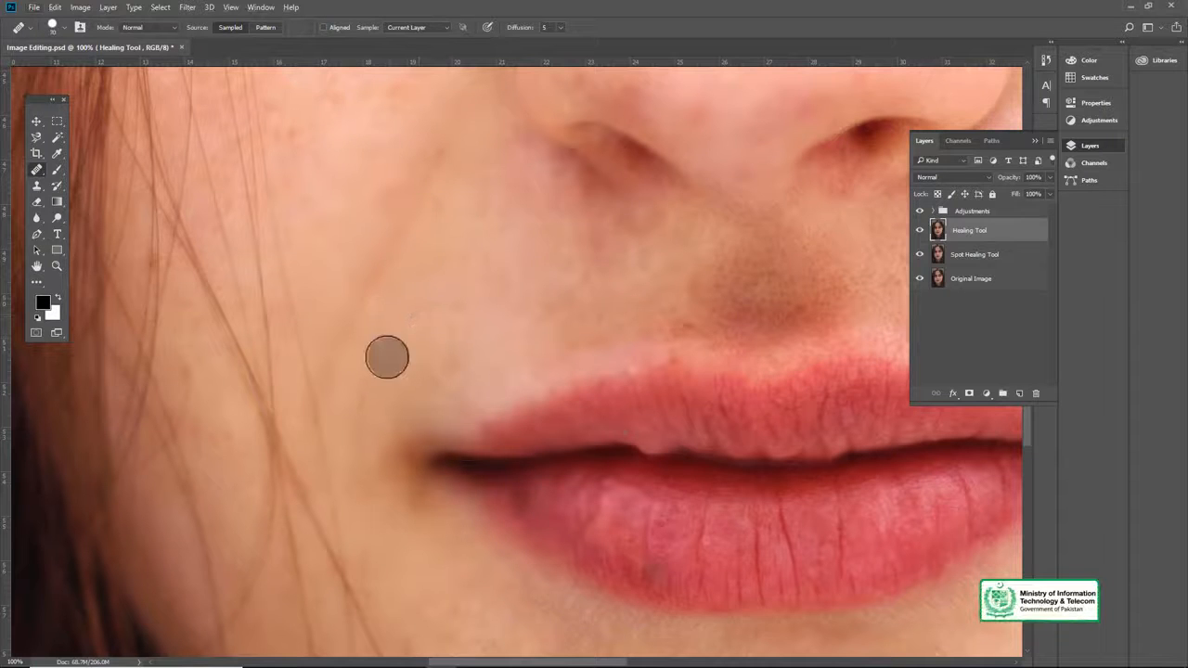
Step: Heal the blemishes above the upper lip and around the left corner of the mouth with the size 70 brush
mouse_move(793, 314)
left_mouse_down()
mouse_move(551, 270)
mouse_move(517, 317)
left_mouse_up()
left_click(599, 206)
left_click(474, 344)
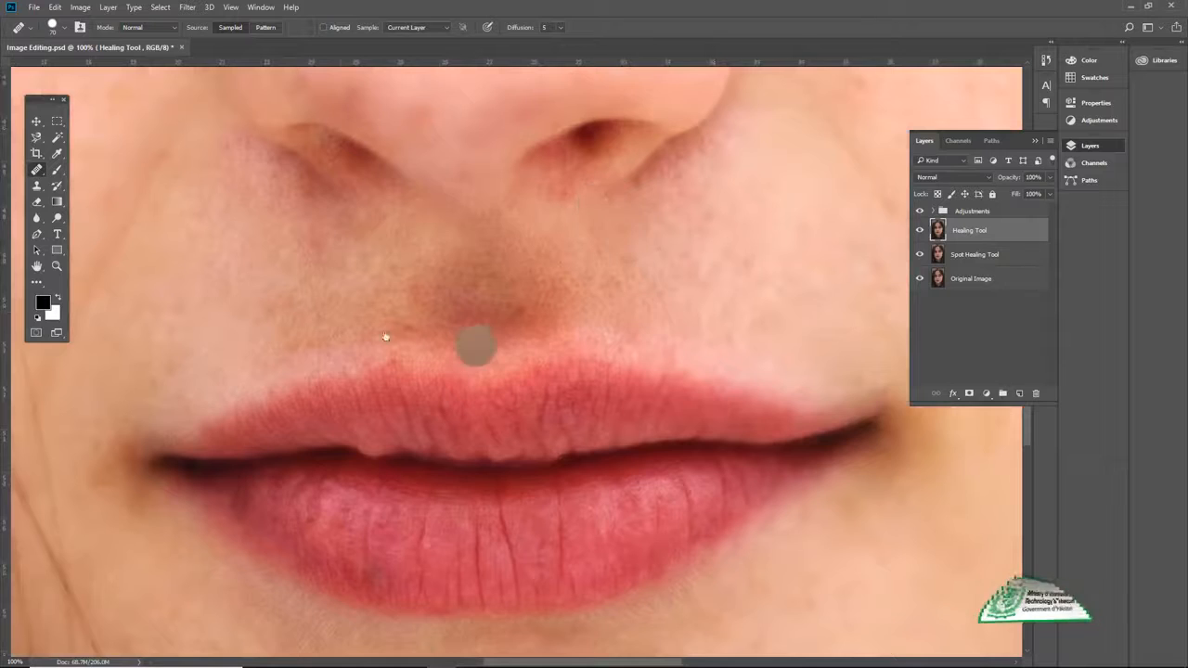
left_click_drag(336, 304, 430, 260)
left_click(315, 291, "alt")
left_click(211, 373)
left_click(195, 422)
left_click(180, 425)
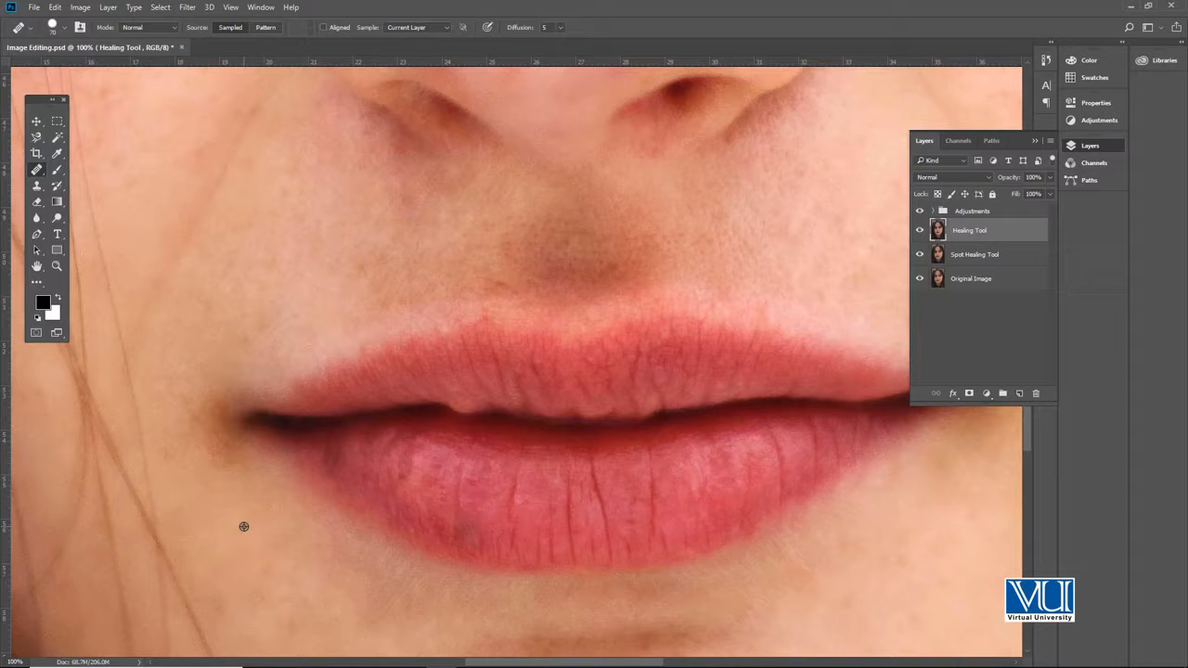
Step: Heal the spots between the right nostril and the cheek crease using skin sampled beside them
left_click_drag(541, 380, 463, 377)
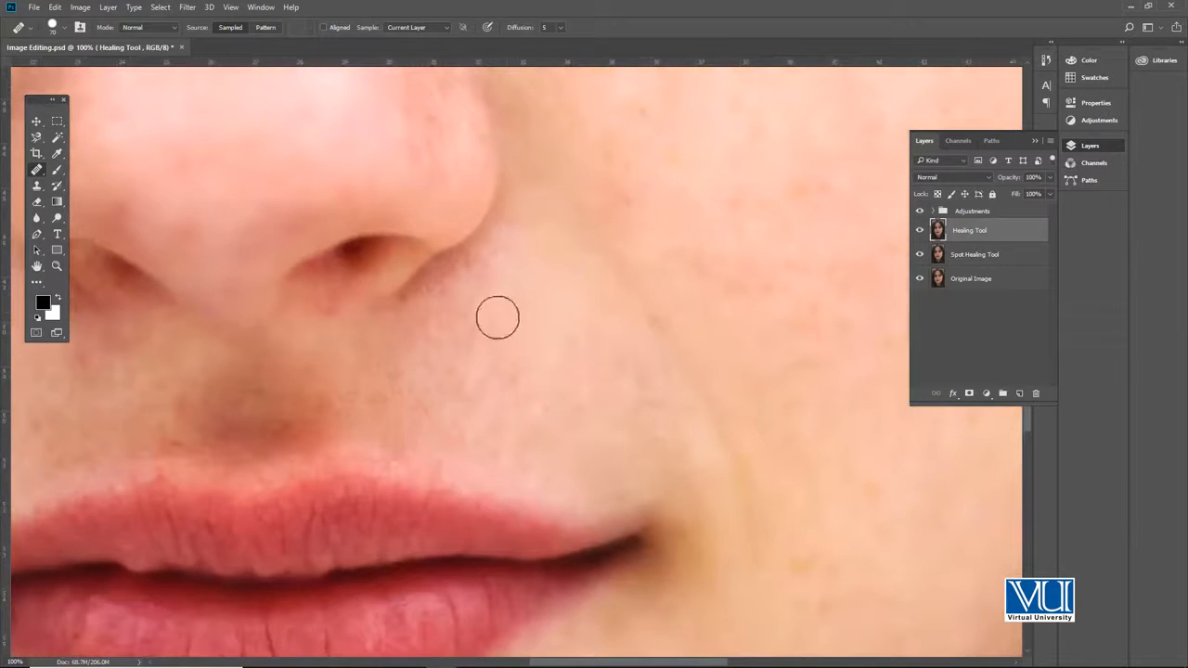
left_click_drag(510, 244, 451, 289)
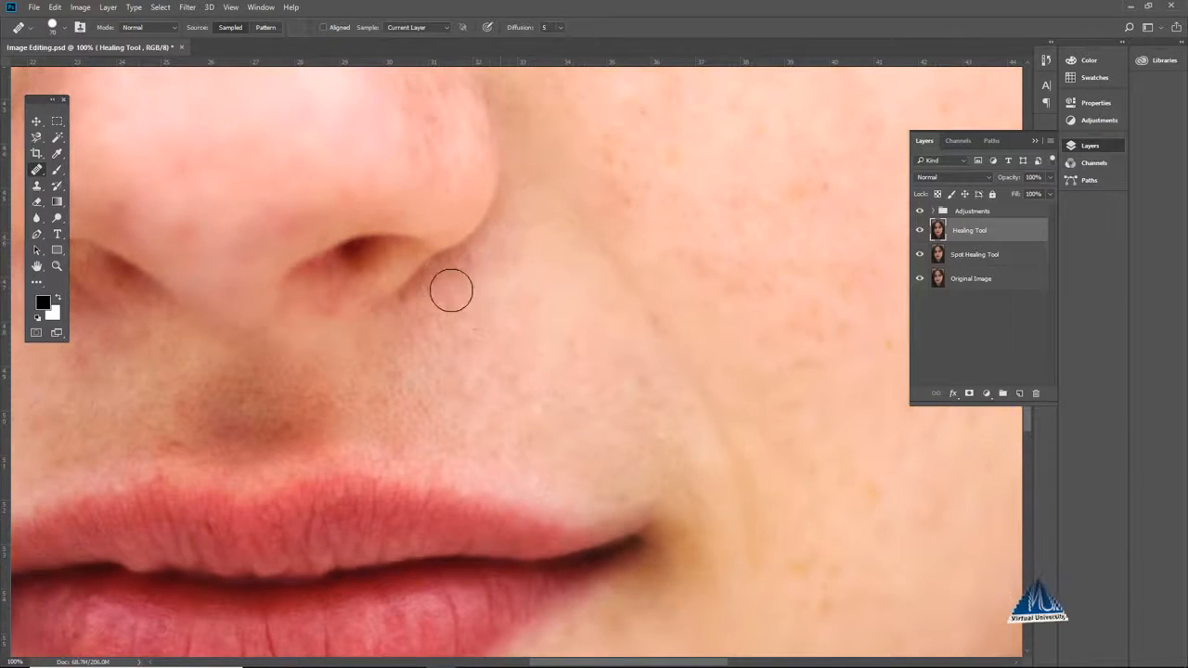
left_click(530, 313, "alt")
left_click(522, 239)
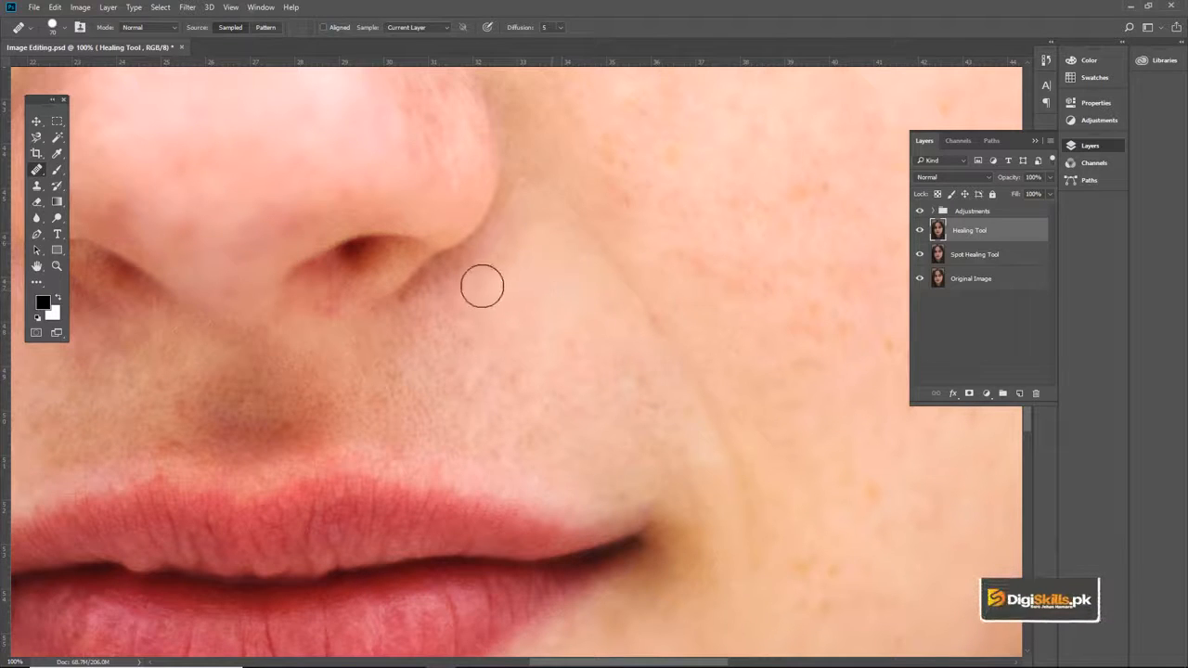
left_click(534, 258)
Step: Heal the reddish blotches on the side of the nose above the right nostril
mouse_move(479, 215)
left_mouse_down()
mouse_move(424, 303)
mouse_move(487, 384)
left_mouse_up()
mouse_move(424, 308)
left_mouse_down()
mouse_move(455, 349)
mouse_move(458, 284)
left_mouse_up()
left_click(363, 316, "alt")
left_click_drag(270, 330, 331, 373)
Step: Heal the freckles down the bridge and right side of the nose, repeatedly sampling clean skin with the size 70 brush
left_click_drag(374, 262, 383, 280)
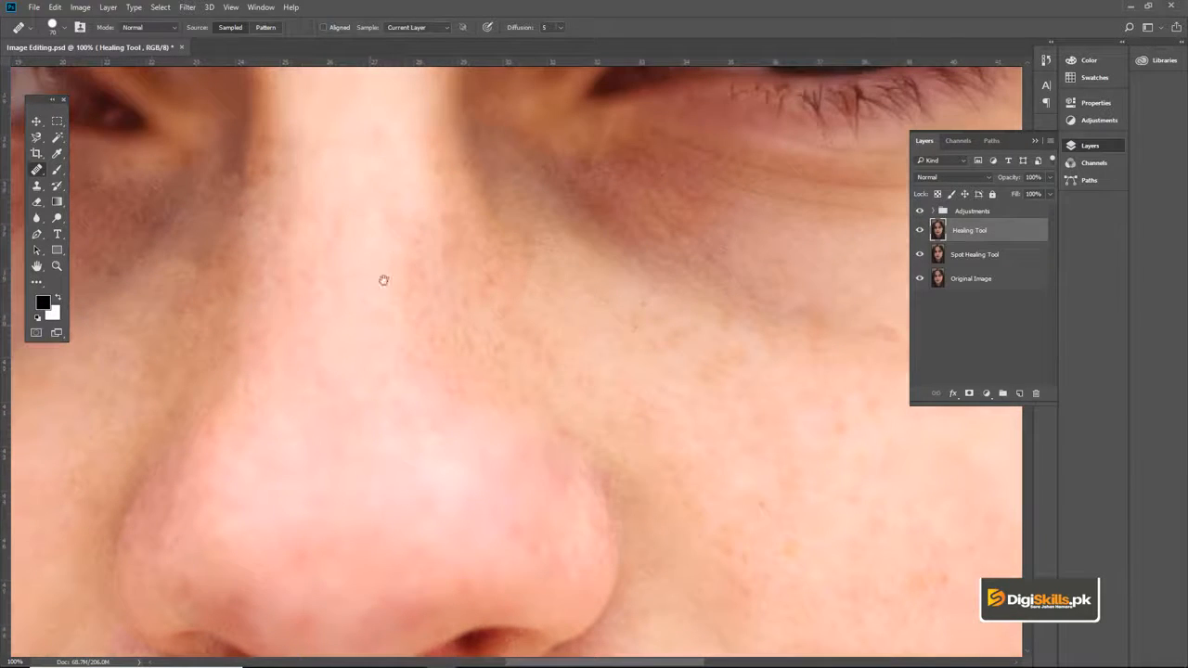
left_click_drag(418, 207, 440, 366)
left_click(371, 257, "alt")
left_click_drag(415, 239, 437, 364)
left_click_drag(407, 219, 457, 398)
left_click(408, 397)
left_click(484, 424)
left_click(435, 294)
left_click(410, 350)
left_click(425, 292)
left_click_drag(407, 215, 414, 262)
left_click(420, 272)
left_click(407, 250)
left_click(426, 214)
left_click(472, 334)
left_click(449, 292)
left_click(413, 220, "alt")
left_click(433, 187)
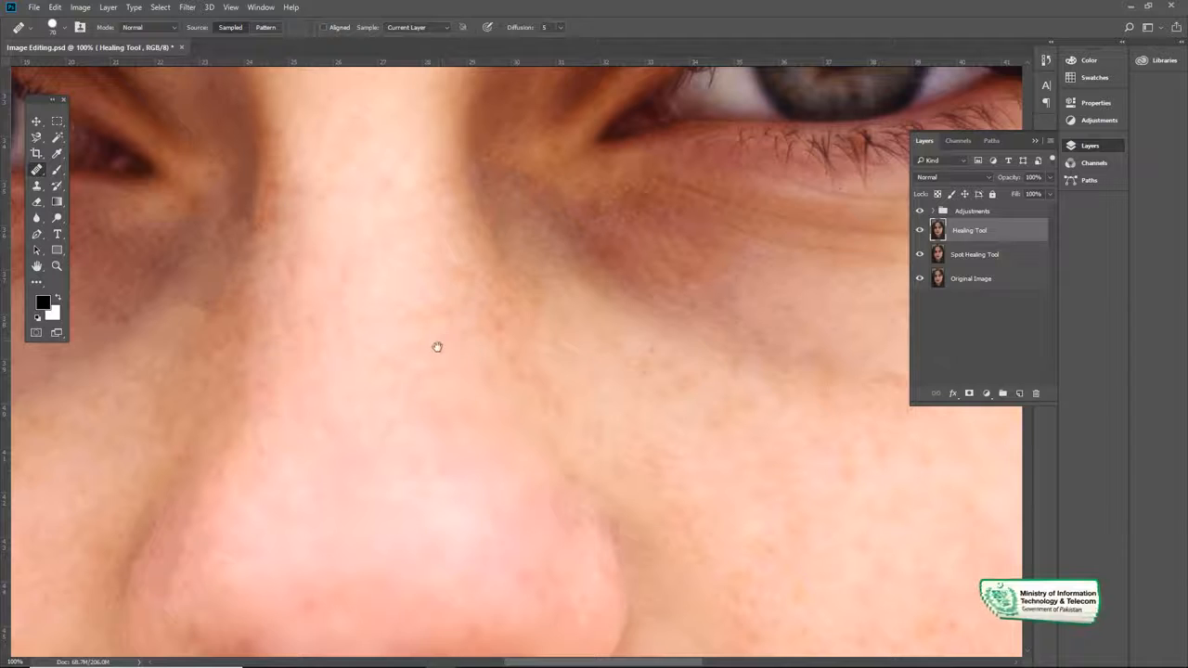
left_click_drag(437, 347, 435, 361)
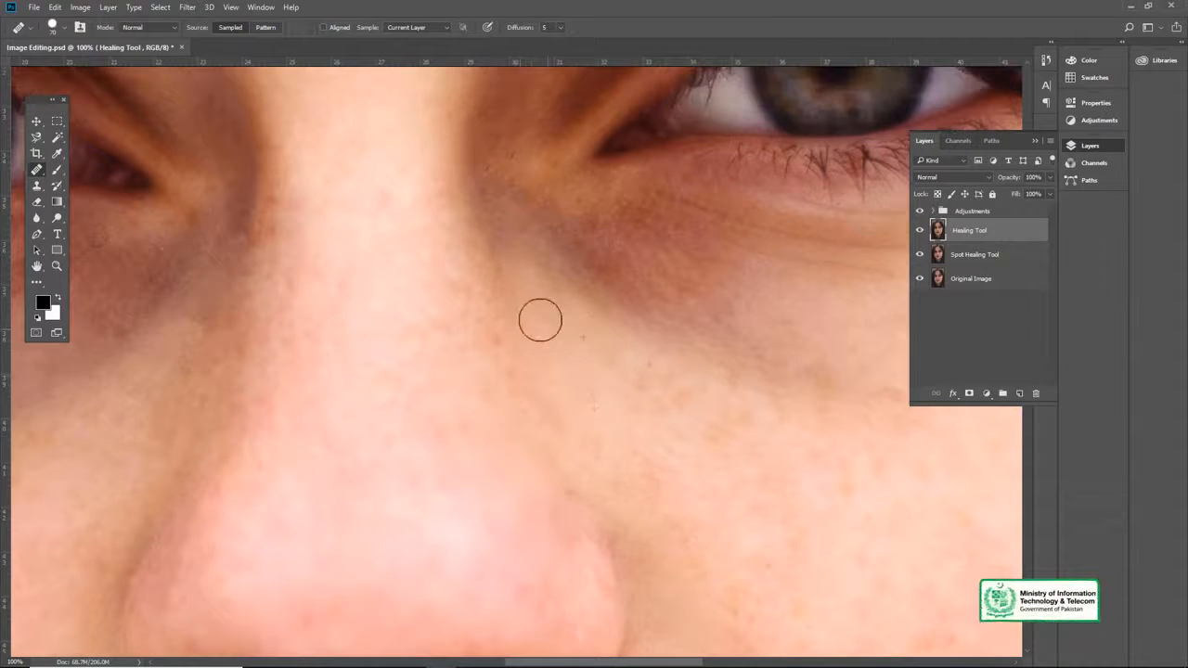
left_click(431, 378)
Step: Compare the whole face with the Healing Tool layer hidden and shown, and save the document
scroll(320, 294, "down", 3)
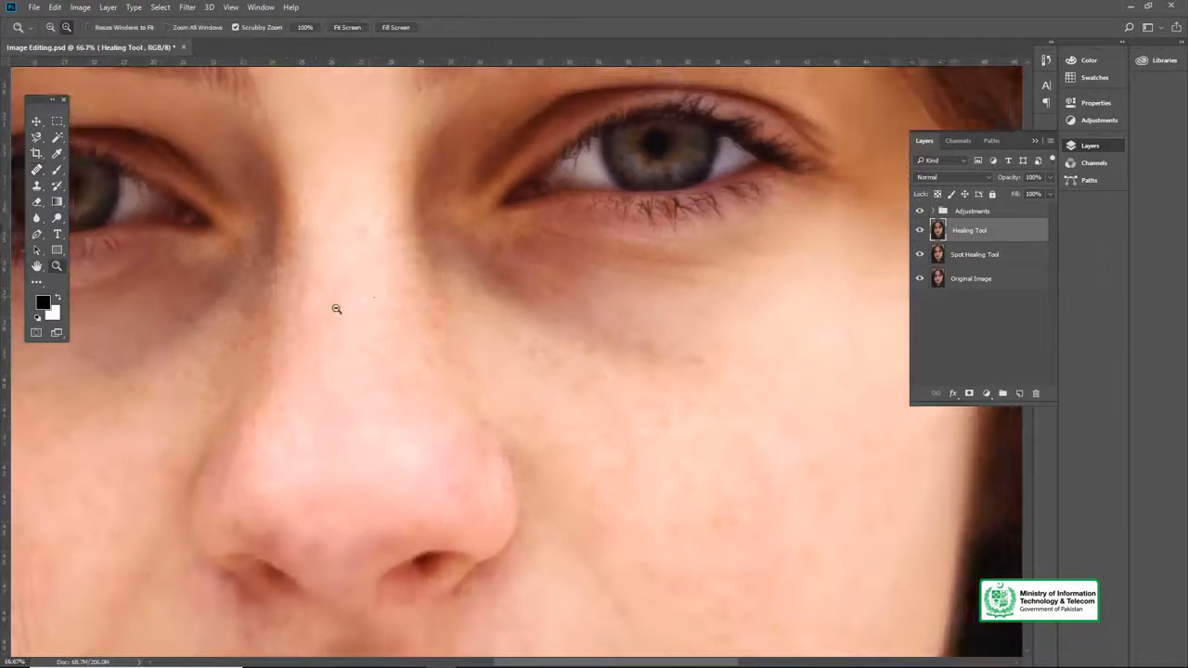
left_click_drag(370, 281, 486, 262)
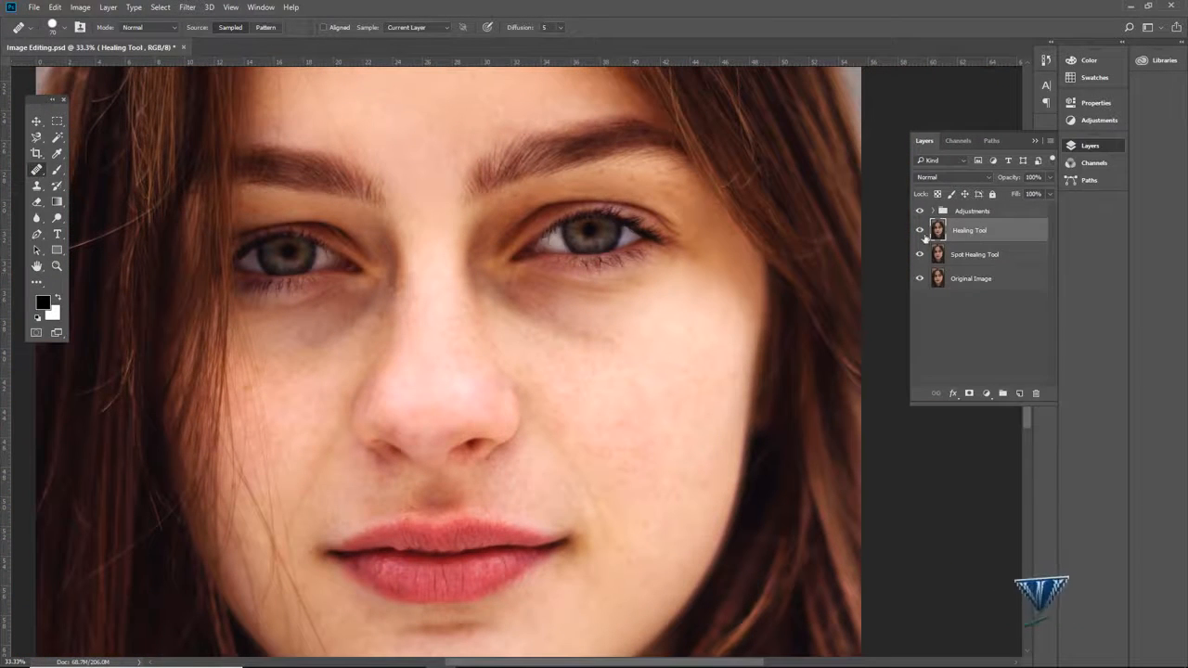
left_click(919, 231)
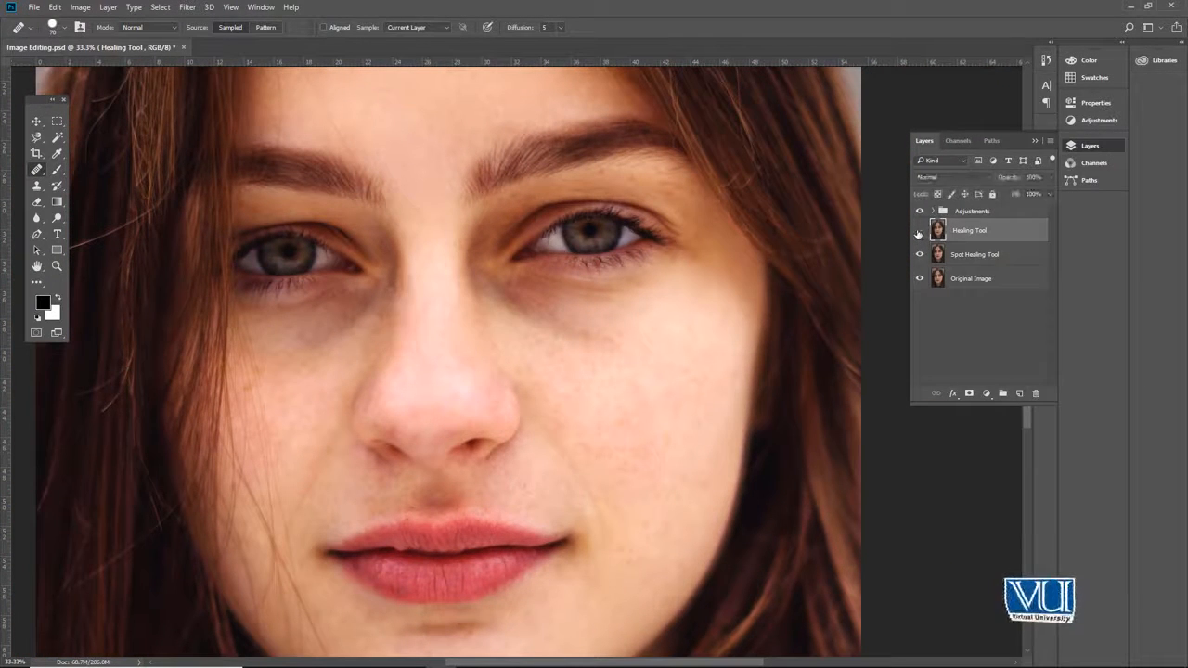
left_click(918, 231)
key("ctrl+s")
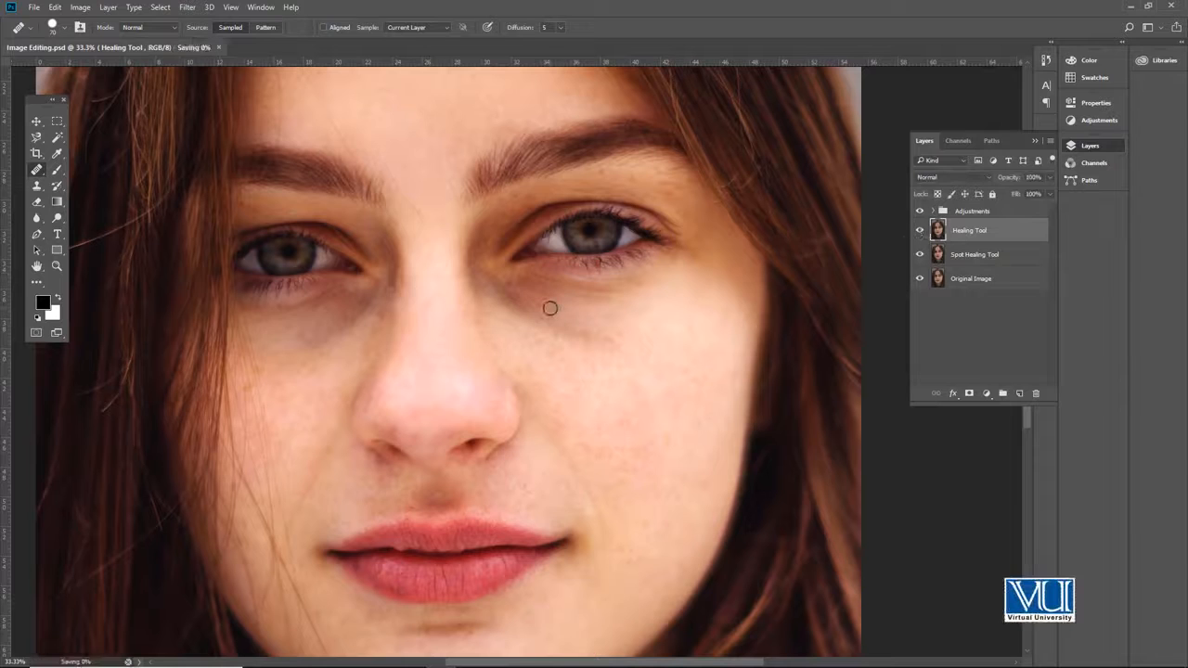
Step: Duplicate the Healing Tool layer and rename the copy Patch Tool
key("ctrl+j")
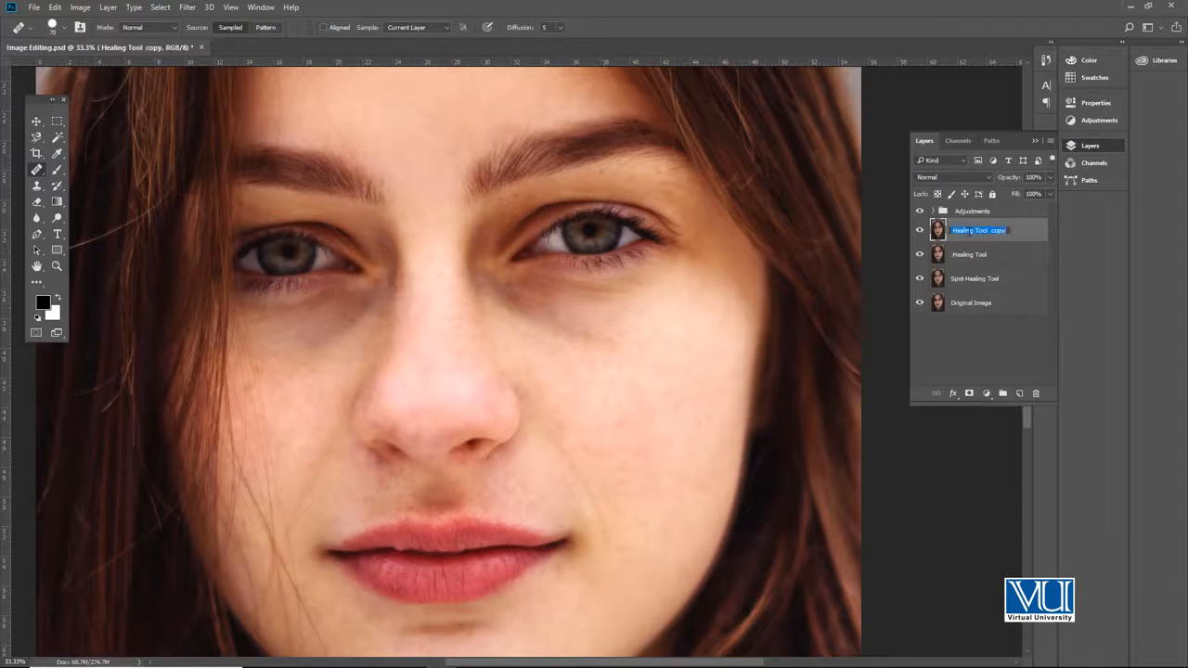
right_click(33, 171)
left_click(37, 167)
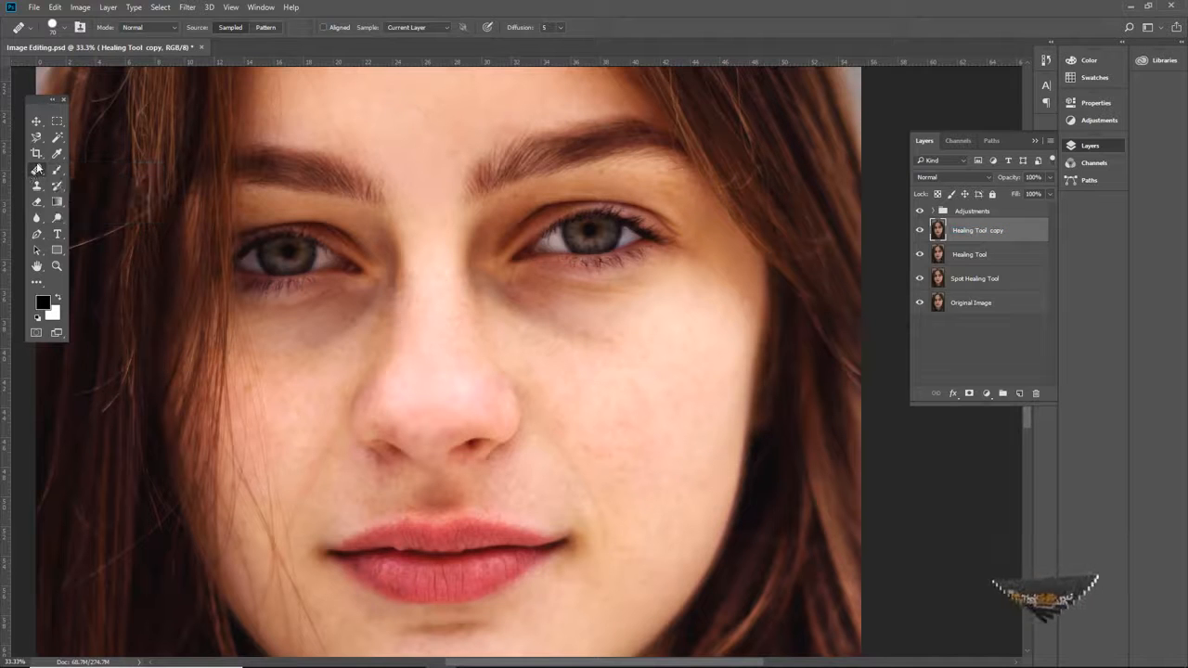
double_click(943, 233)
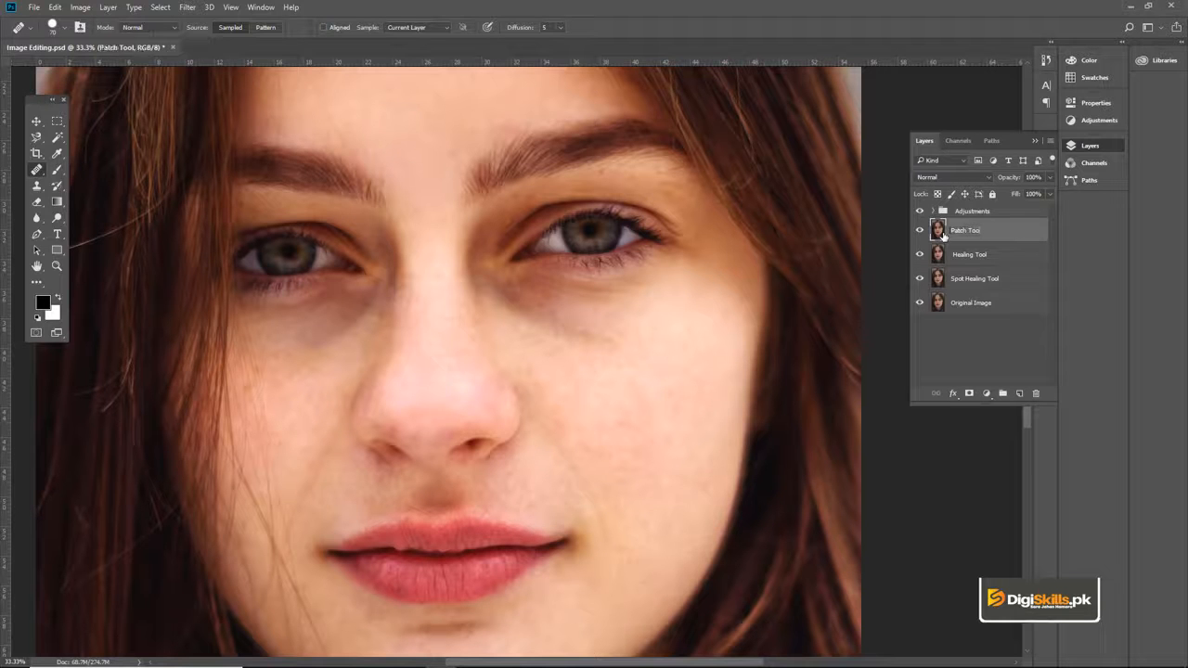
Step: Outline the dark circle under the right-hand eye with the Patch tool and replace it with the clean cheek skin just below
key("z")
left_click(420, 322)
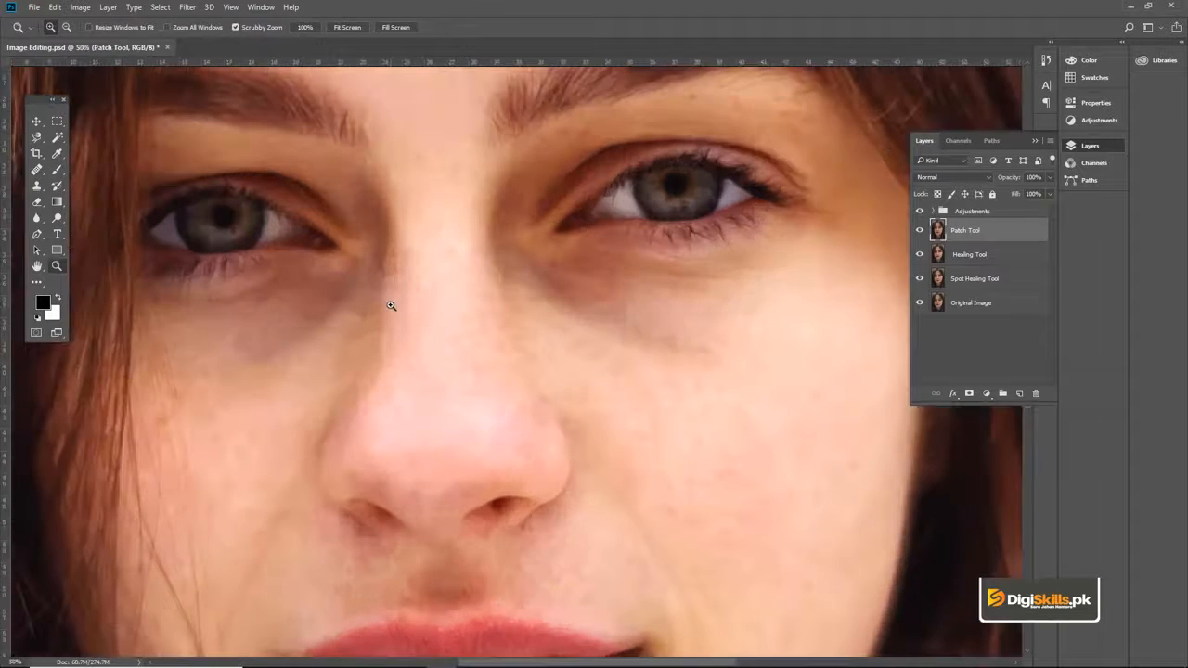
key("v")
left_click_drag(523, 321, 495, 305)
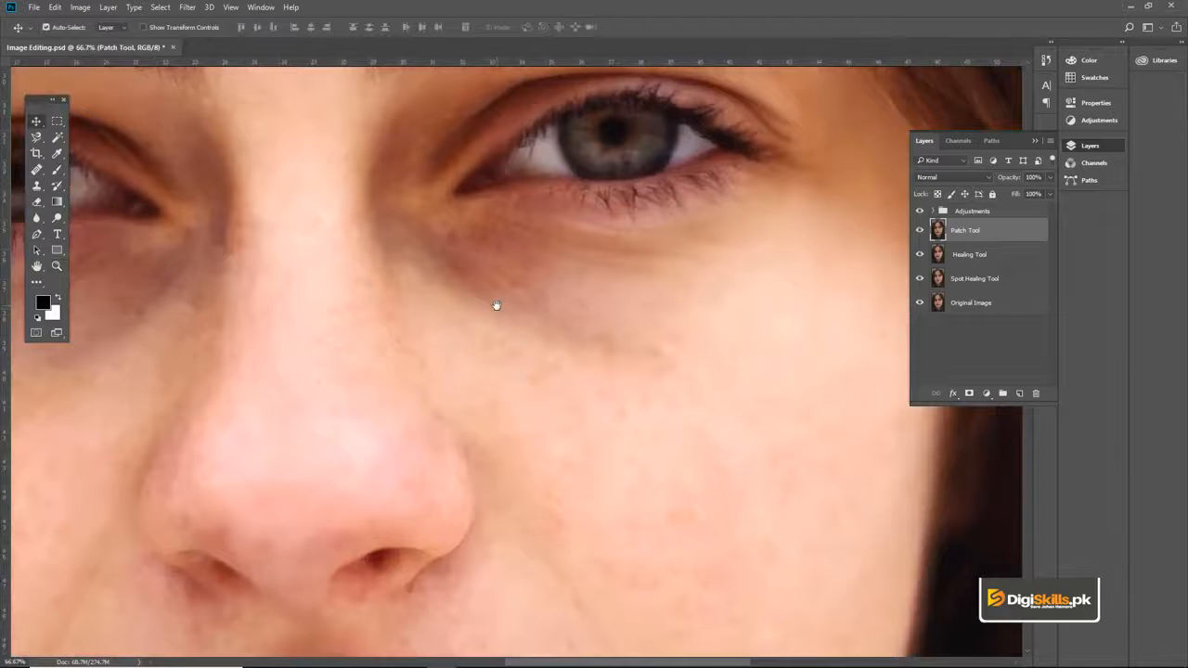
left_click(34, 169)
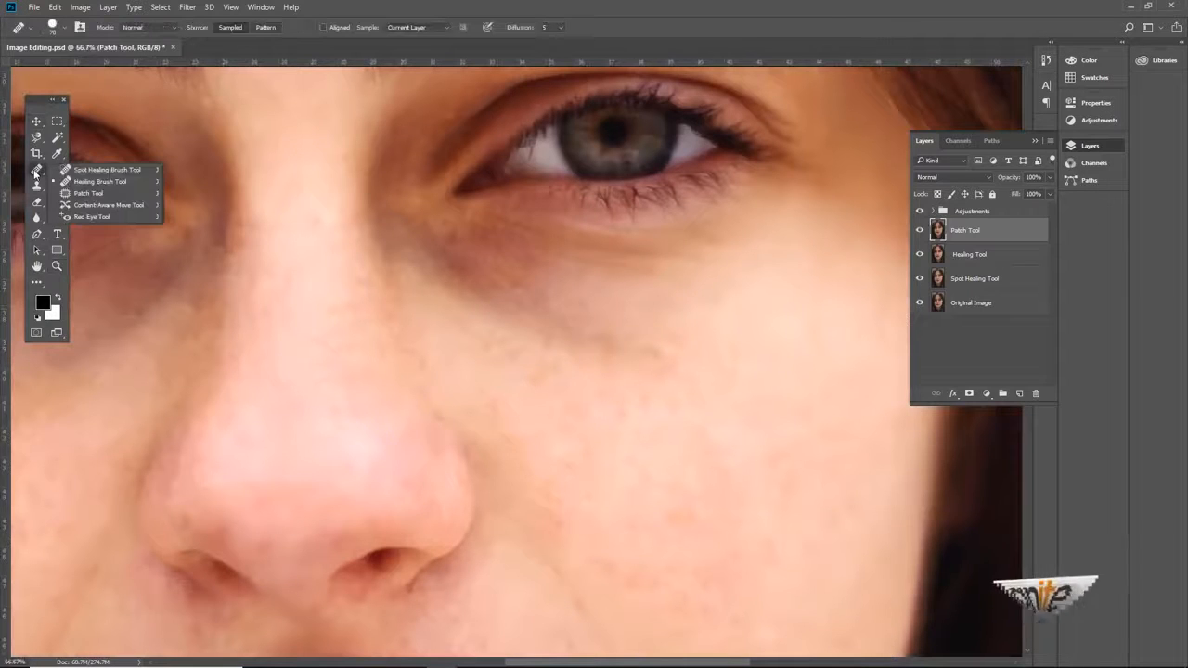
left_click(76, 189)
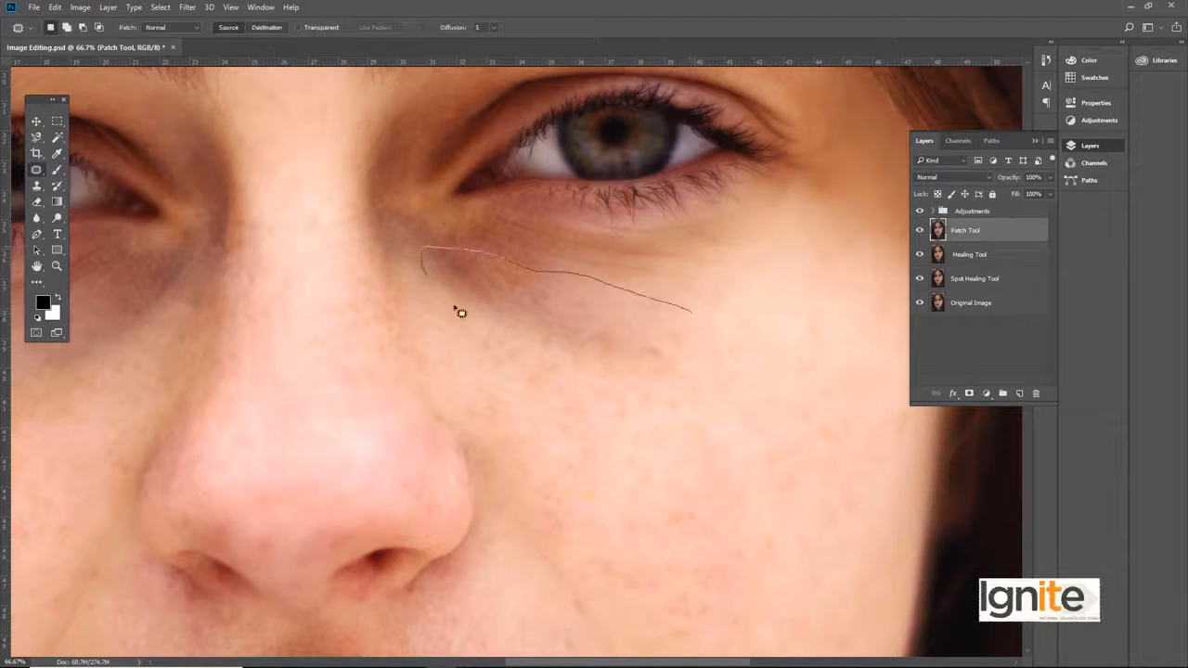
left_click_drag(696, 327, 690, 321)
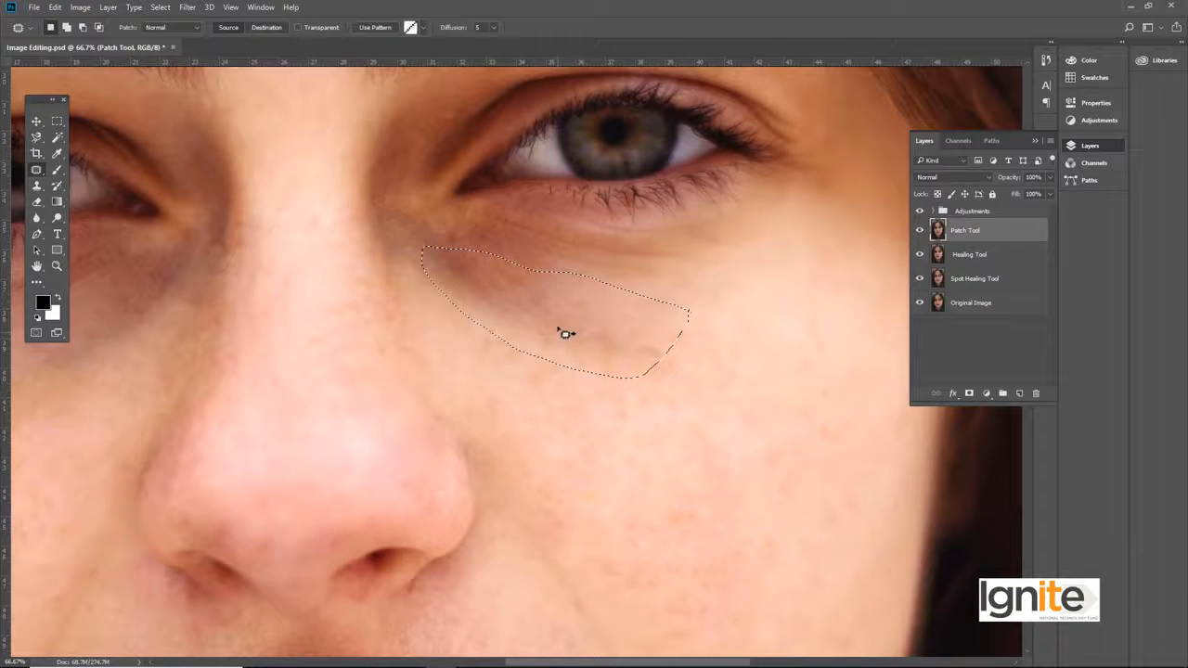
left_click_drag(557, 321, 568, 397)
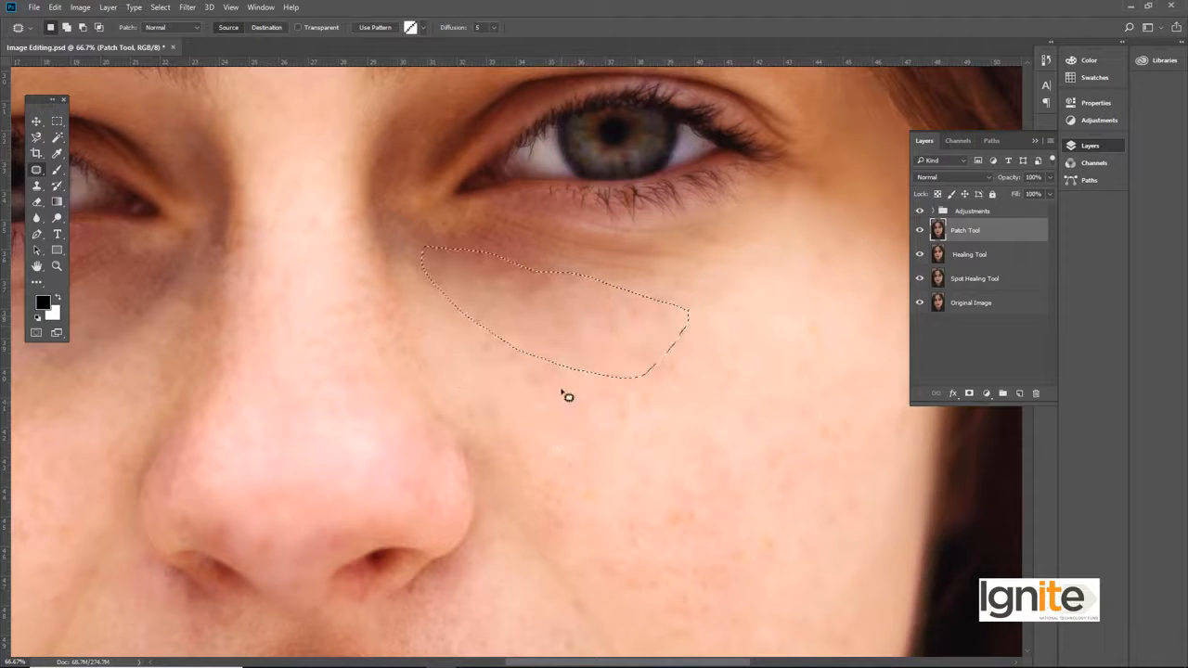
Step: Patch the dark circle under the left-hand eye with the cheek skin beneath it and clear the selection
left_click_drag(387, 327, 595, 326)
left_click_drag(478, 336, 539, 336)
mouse_move(269, 411)
left_mouse_down()
mouse_move(365, 381)
mouse_move(448, 314)
mouse_move(455, 258)
mouse_move(331, 292)
mouse_move(294, 321)
mouse_move(251, 361)
mouse_move(248, 401)
mouse_move(276, 413)
left_mouse_up()
mouse_move(318, 353)
left_mouse_down()
mouse_move(321, 411)
mouse_move(329, 407)
left_mouse_up()
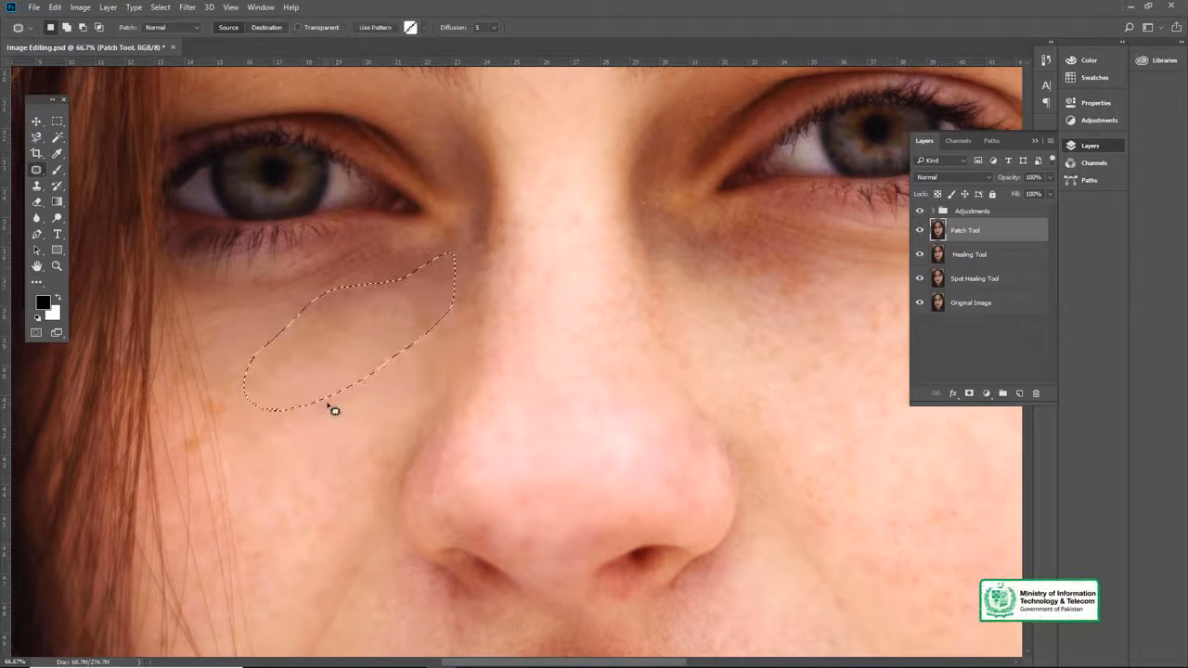
key("ctrl+d")
Step: Outline the shadow below the lower lip, patch it with chin skin just beneath, and clear the selection
left_click_drag(396, 316, 328, 318)
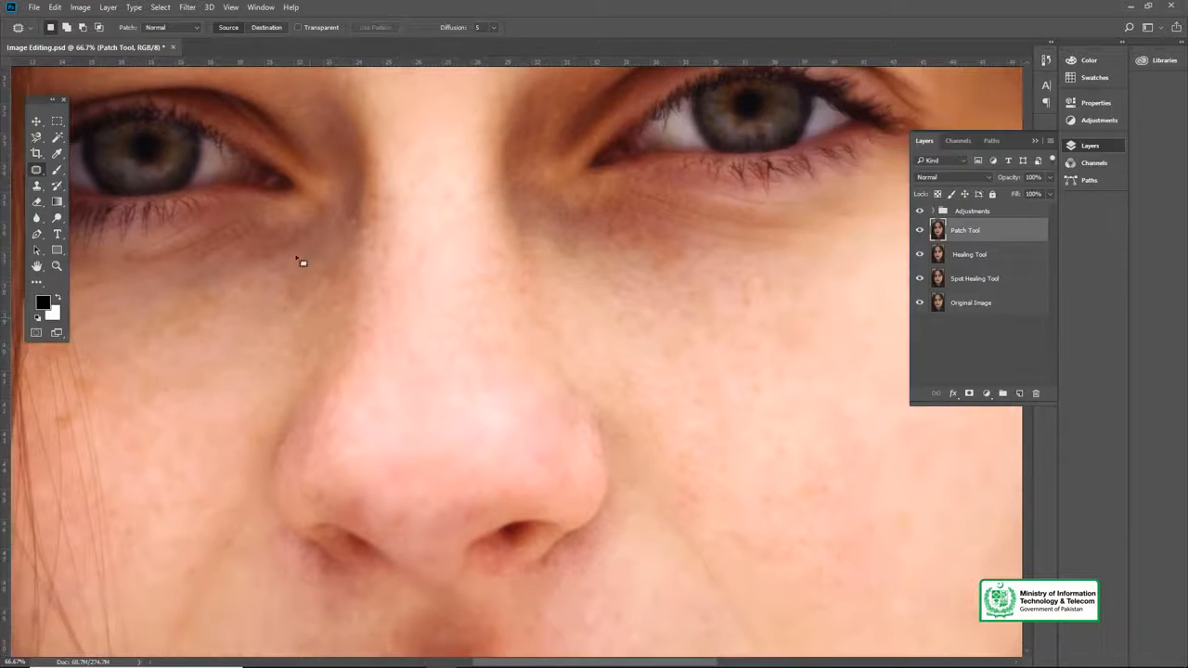
left_click_drag(238, 313, 269, 263)
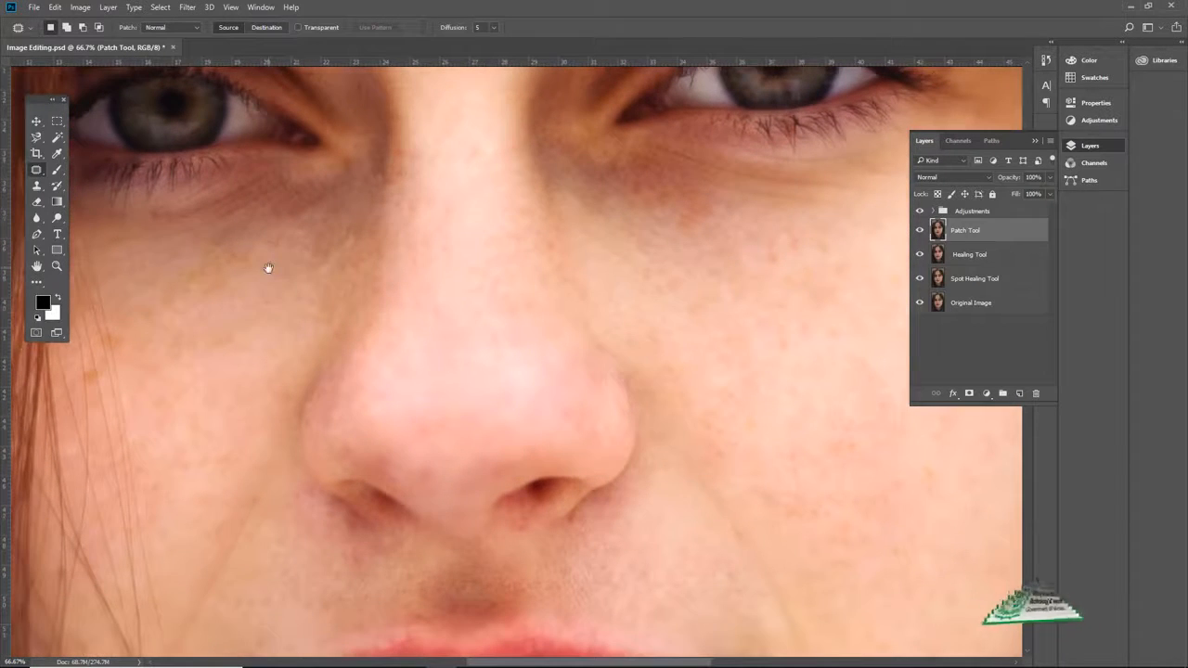
left_click_drag(530, 321, 499, 374)
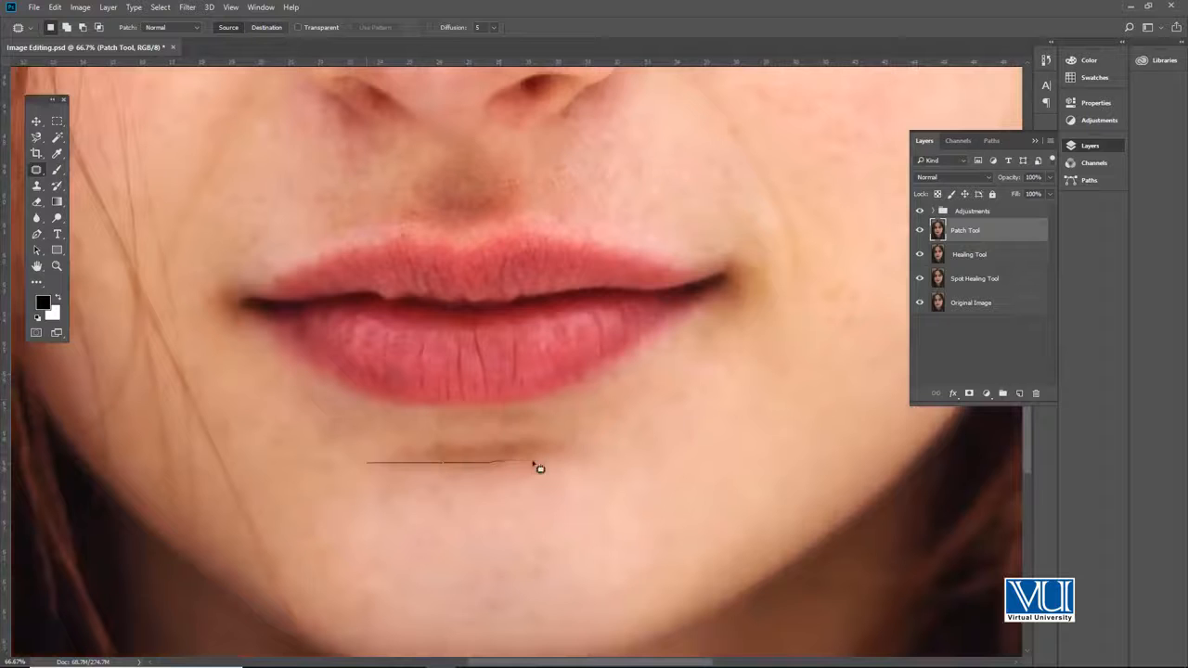
left_click_drag(361, 469, 360, 466)
left_click_drag(472, 479, 470, 488)
key("ctrl+d")
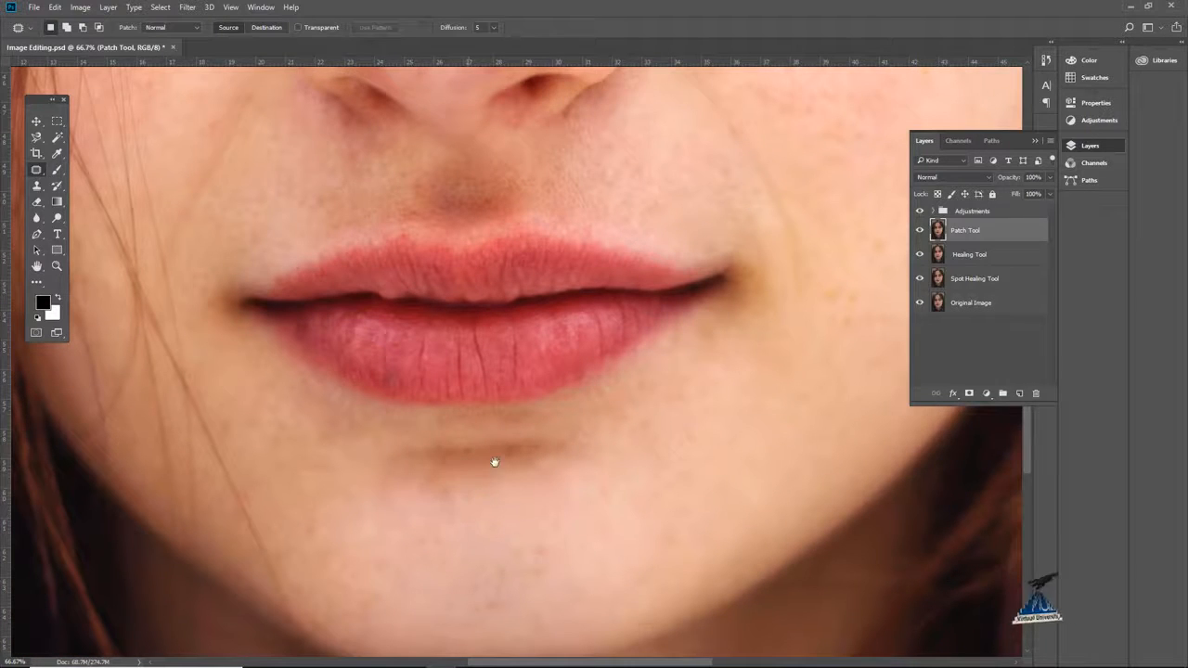
Step: Patch the shaded crease under the lower lip again, using chin skin slightly further down, and deselect
scroll(496, 461, "down", 1)
mouse_move(345, 448)
left_mouse_down()
mouse_move(511, 416)
mouse_move(556, 431)
left_mouse_up()
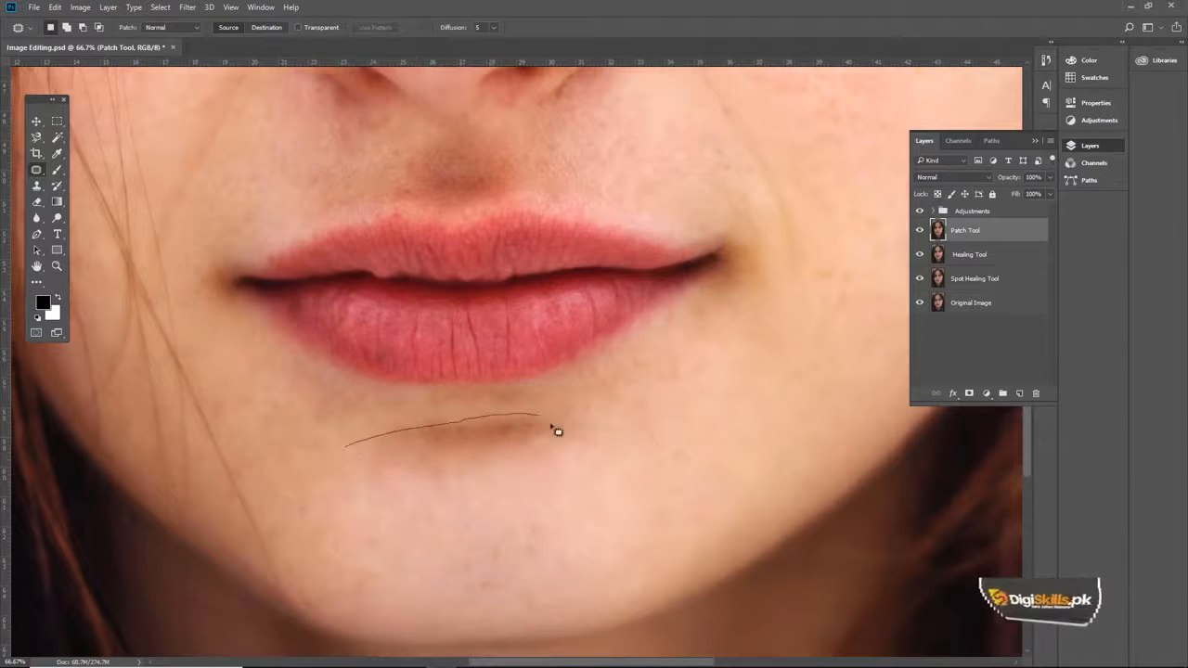
left_click_drag(369, 469, 364, 464)
mouse_move(473, 472)
left_mouse_down()
mouse_move(483, 497)
mouse_move(456, 499)
left_mouse_up()
key("ctrl+d")
Step: Check the chin on the whole portrait, and patch the remaining shadow under the lower lip with nearby chin skin
key("z")
left_click(460, 416, "alt")
left_click(461, 416, "alt")
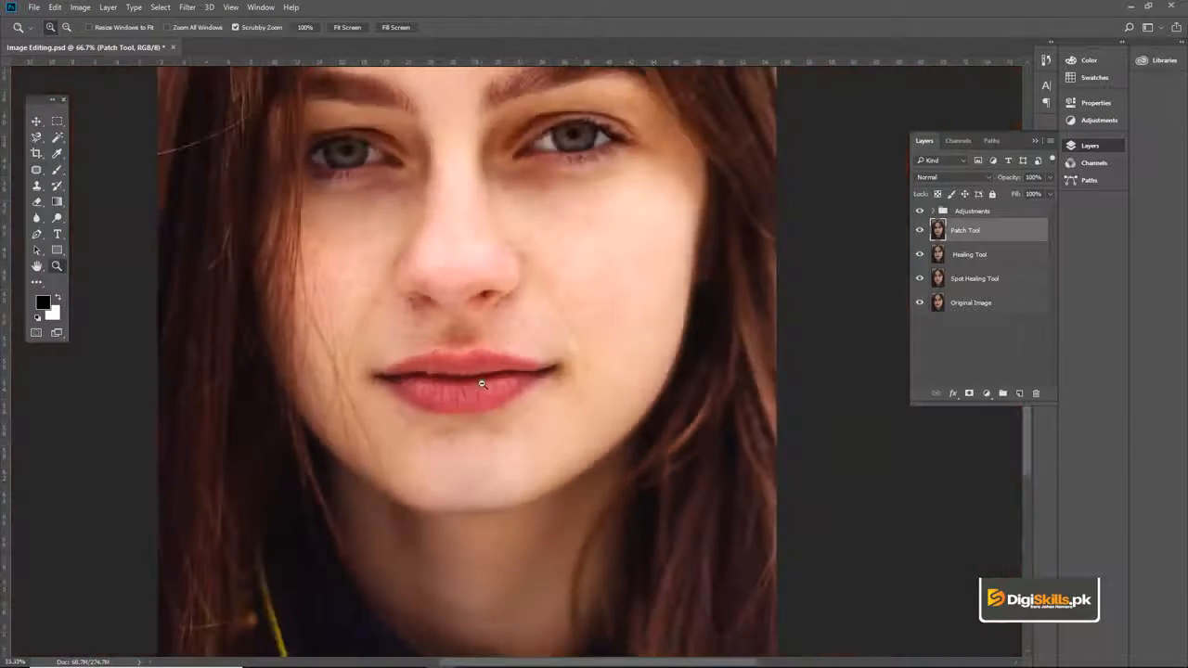
left_click(482, 401, "alt")
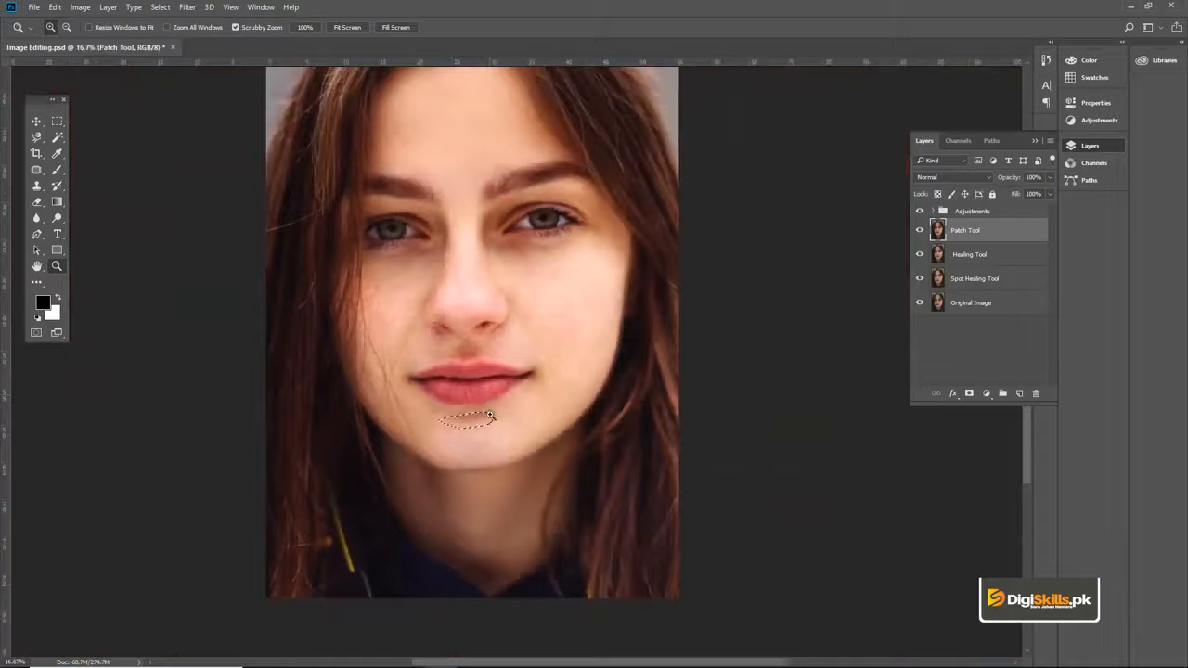
left_click(475, 417)
left_click(476, 415)
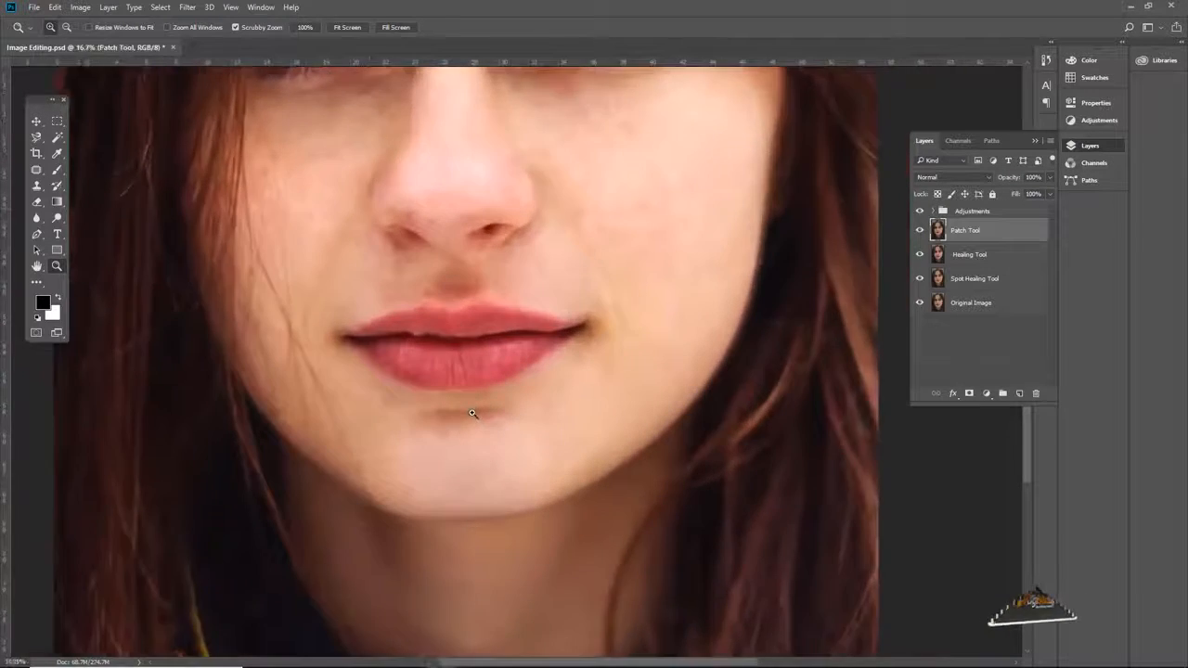
left_click(477, 414)
key("v")
left_click_drag(465, 406, 467, 458)
left_click(38, 171)
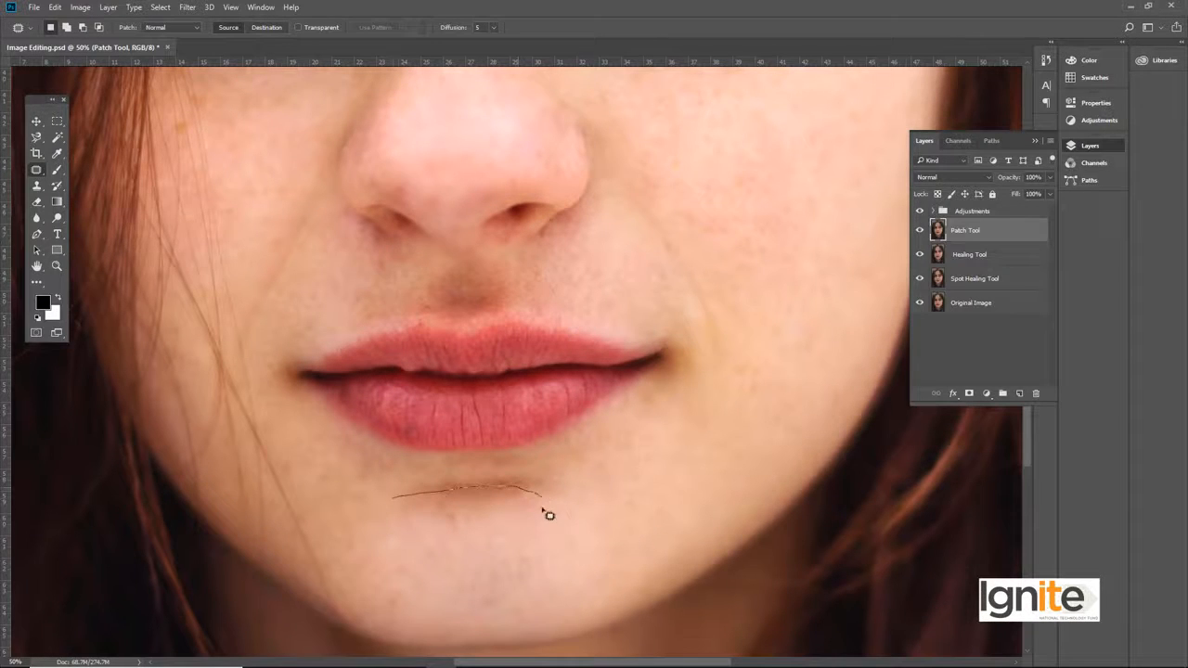
left_click_drag(392, 520, 389, 505)
left_click_drag(467, 509, 476, 522)
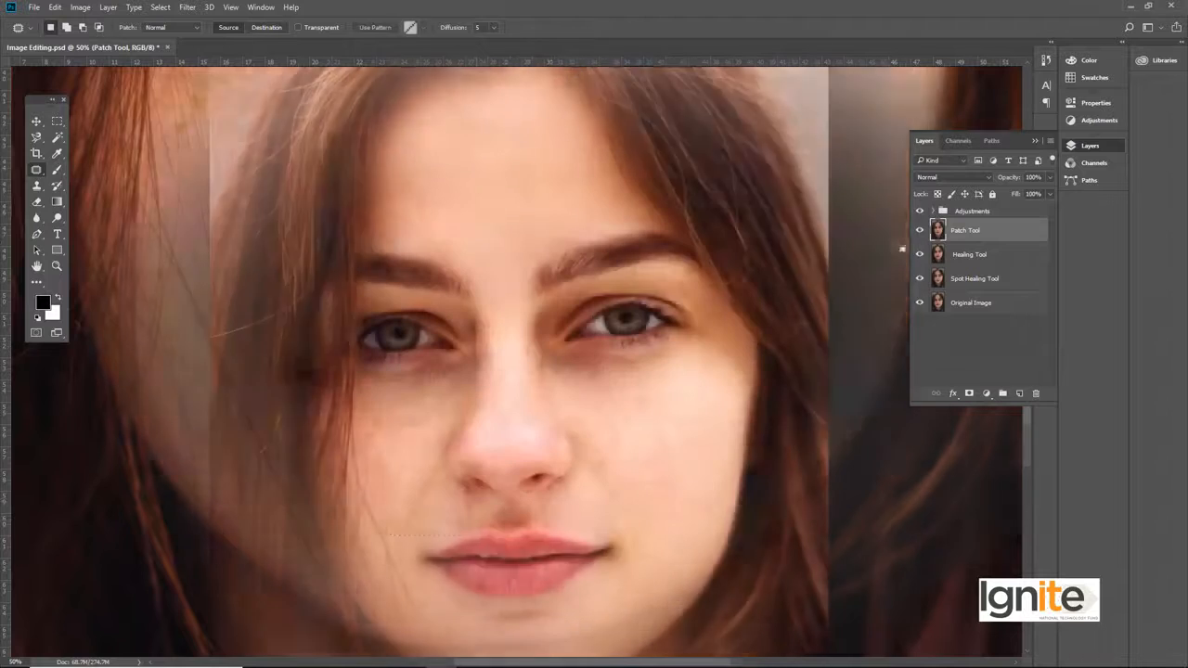
Step: Compare the face with the Patch Tool and Healing Tool layers hidden and shown
left_click(919, 231)
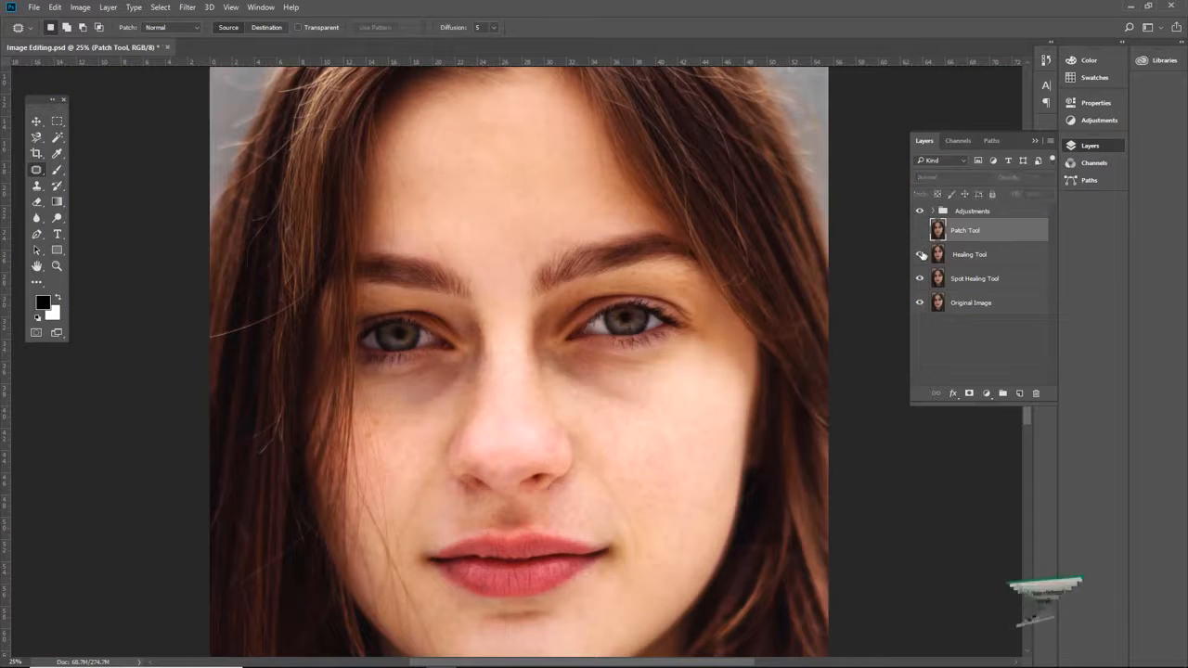
left_click(920, 254)
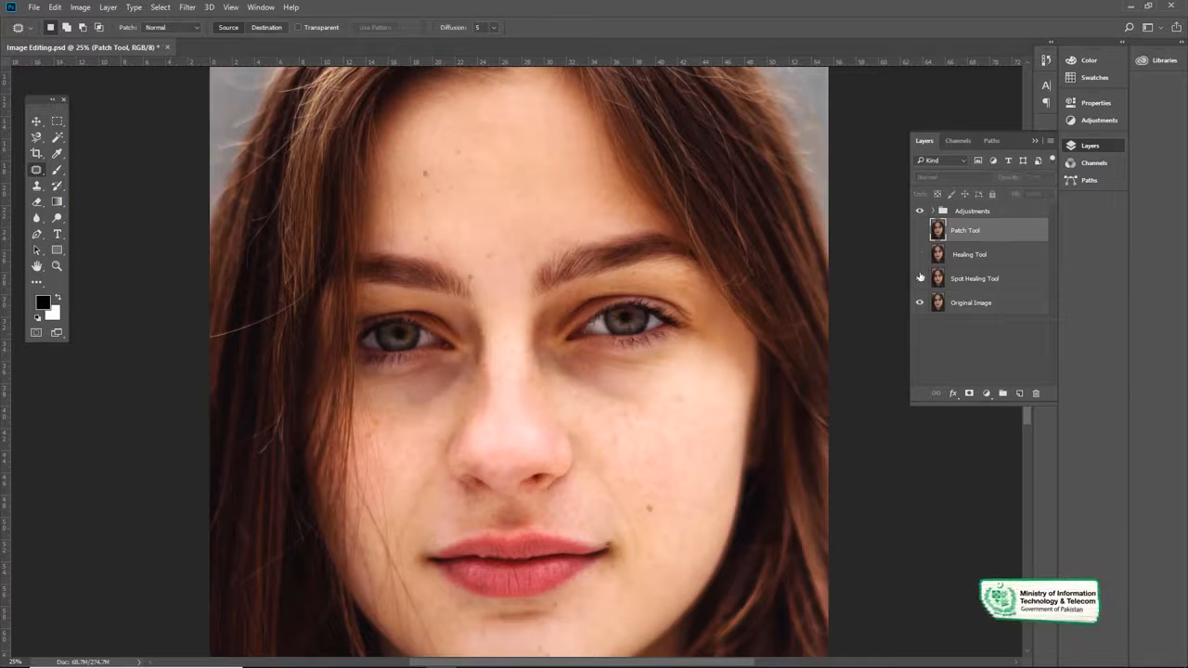
left_click(919, 230)
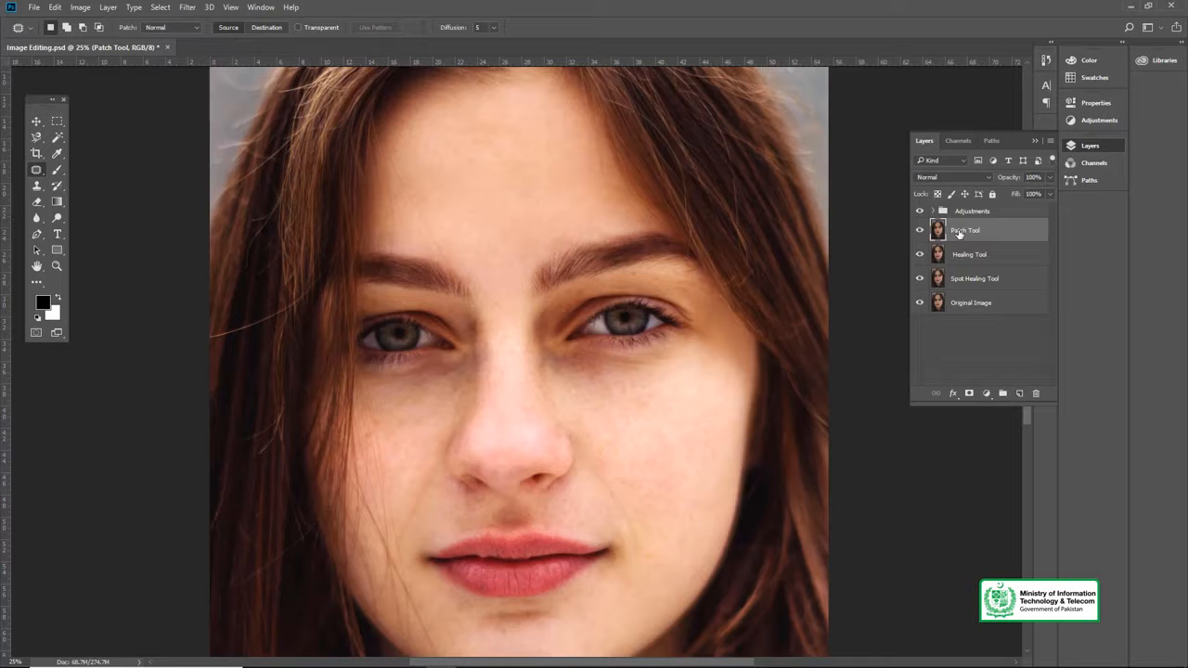
Step: Duplicate the Patch Tool layer and rename the copy Clone Stamp Tool
key("ctrl+j")
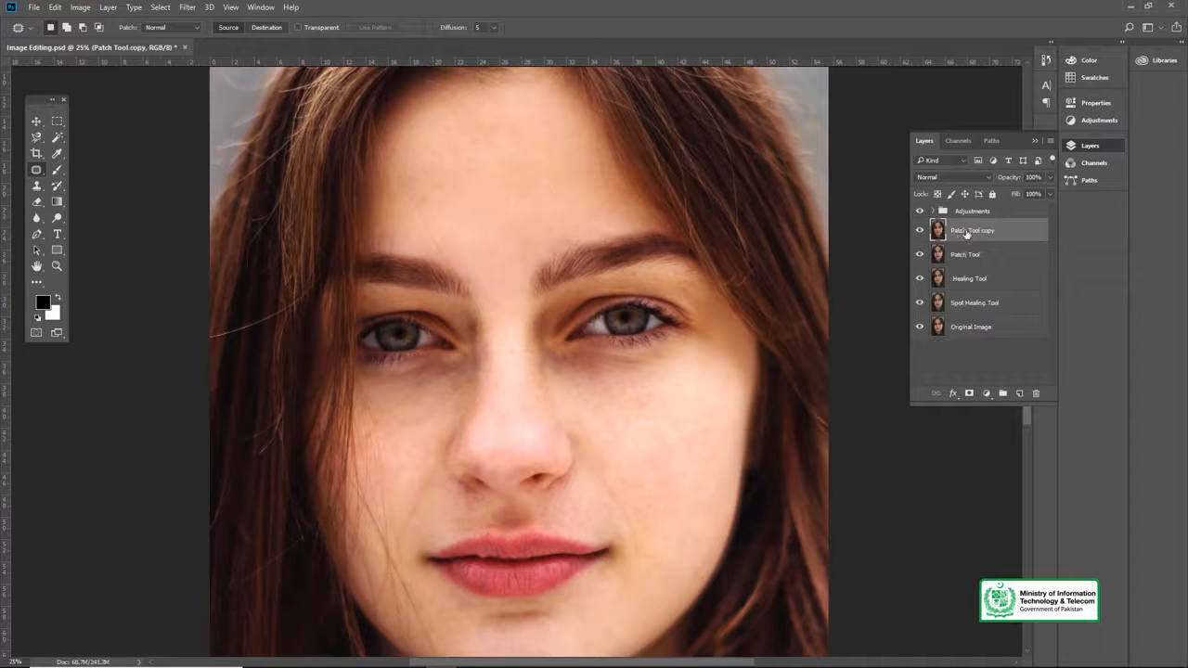
left_click(37, 172)
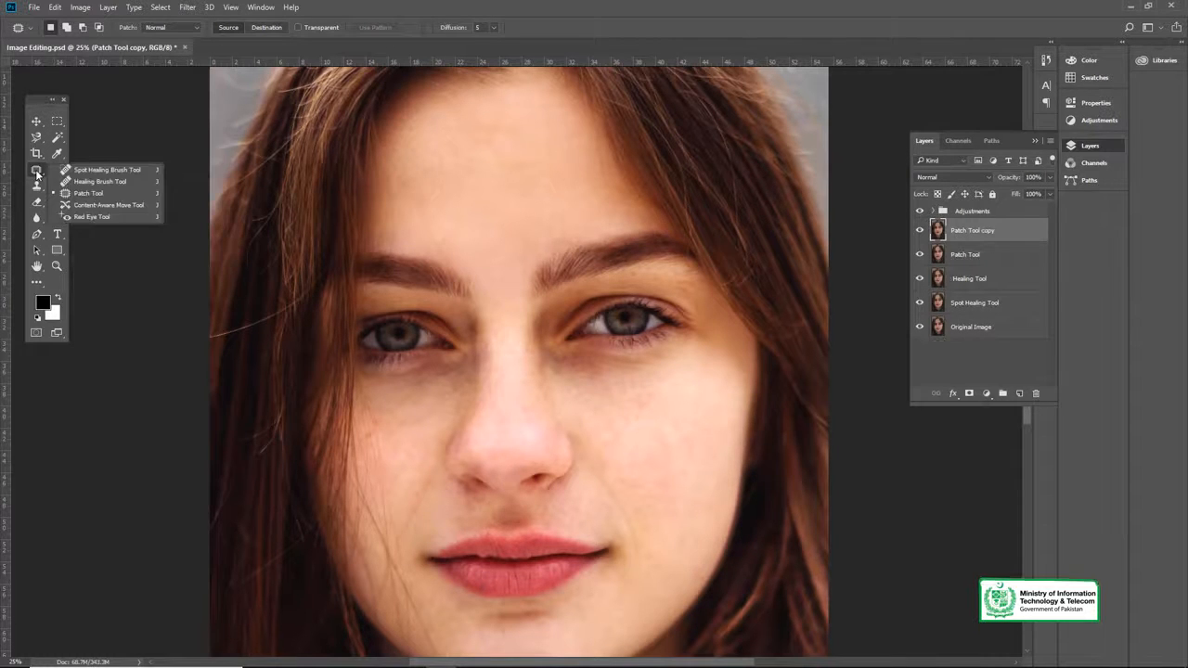
left_click(38, 175)
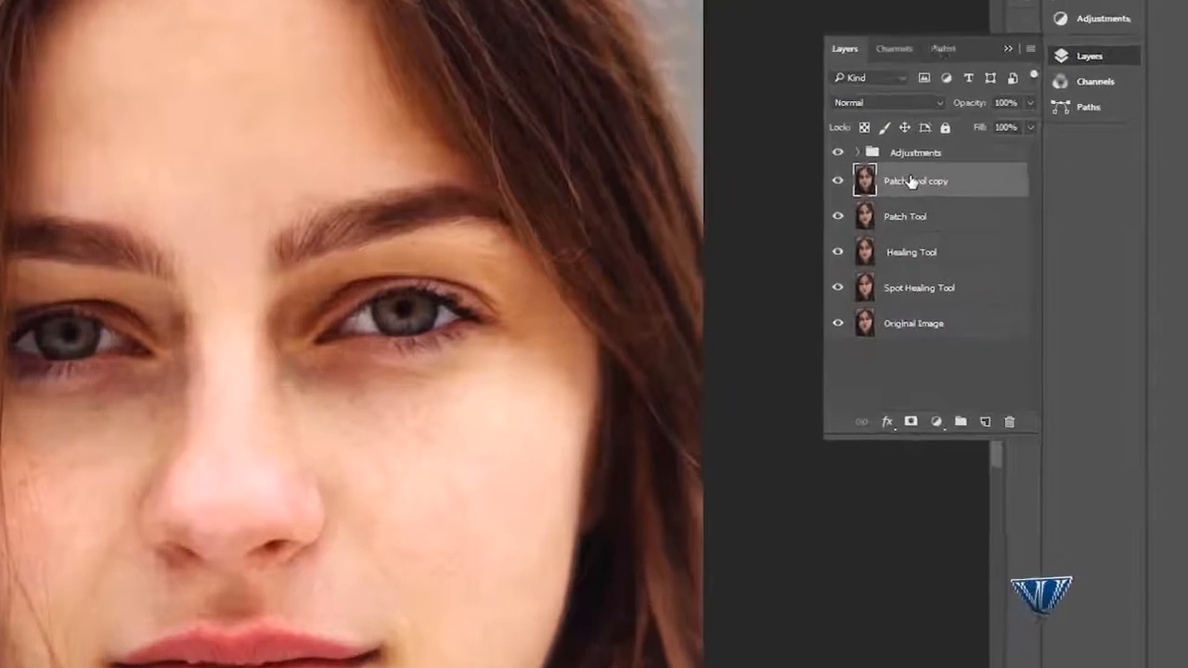
double_click(910, 182)
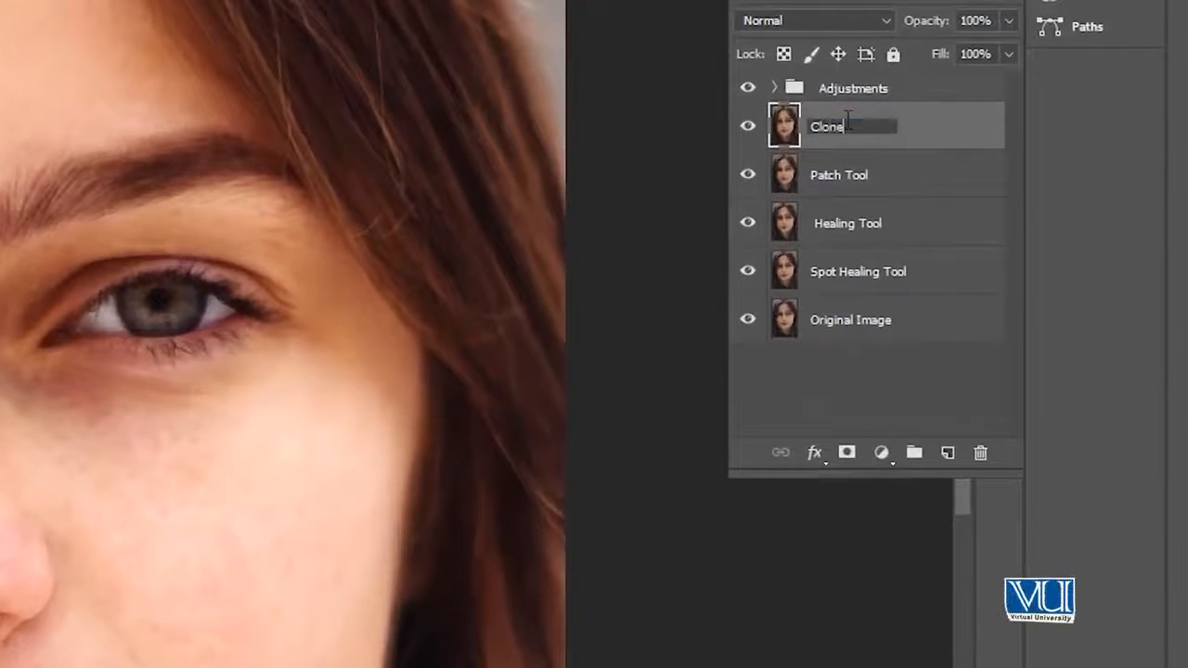
type("Stamp Tool")
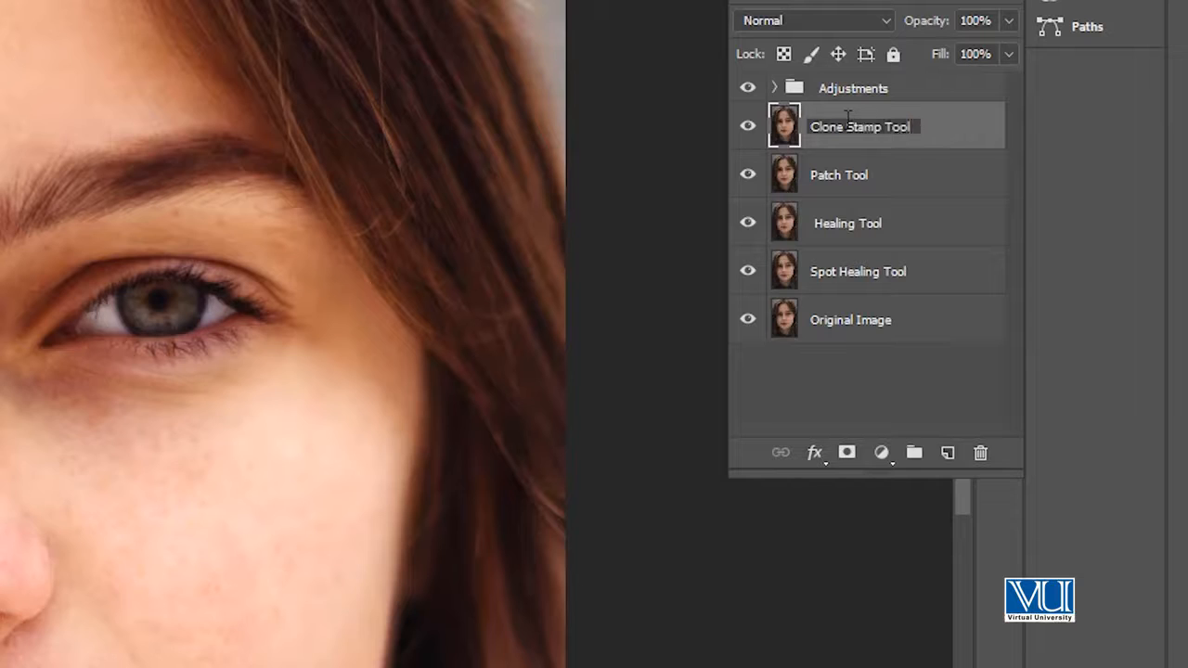
key("Return")
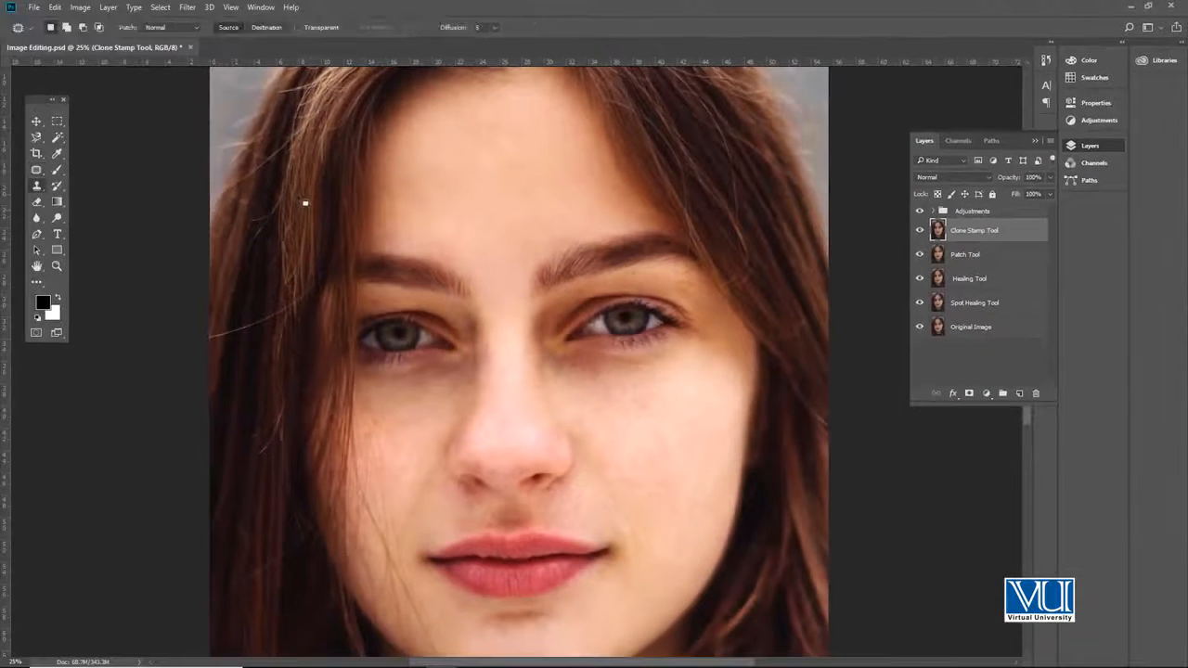
Step: Set up the Clone Stamp tool with a size 150 brush for work between the eyes
right_click(38, 188)
left_click(97, 187)
key("v")
scroll(482, 311, "up", 3)
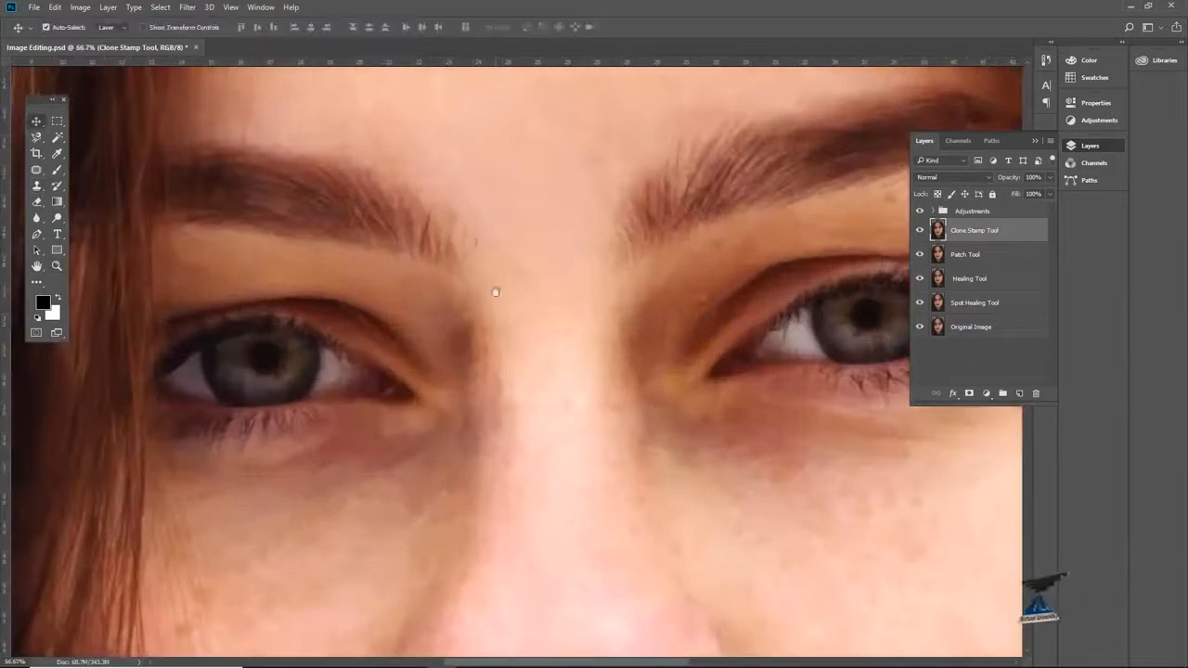
left_click_drag(494, 293, 442, 199)
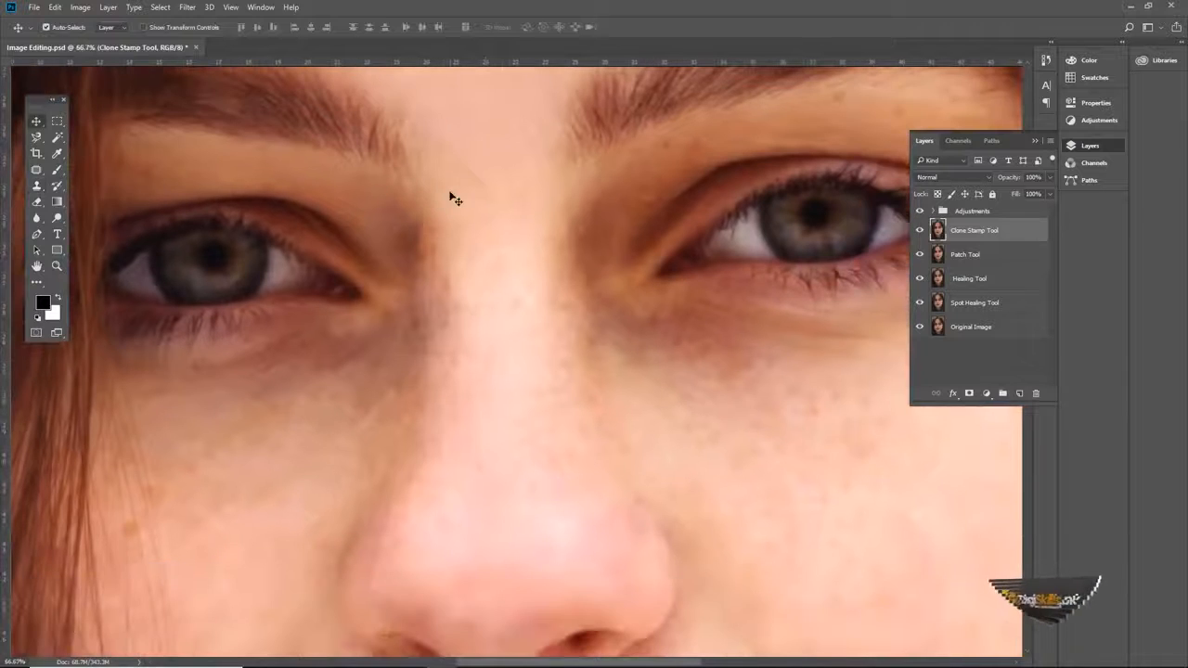
key("s")
key("bracketright")
key("bracketright")
key("bracketright")
key("bracketright")
key("bracketright")
key("bracketright")
key("bracketright")
key("bracketright")
key("bracketright")
key("bracketright")
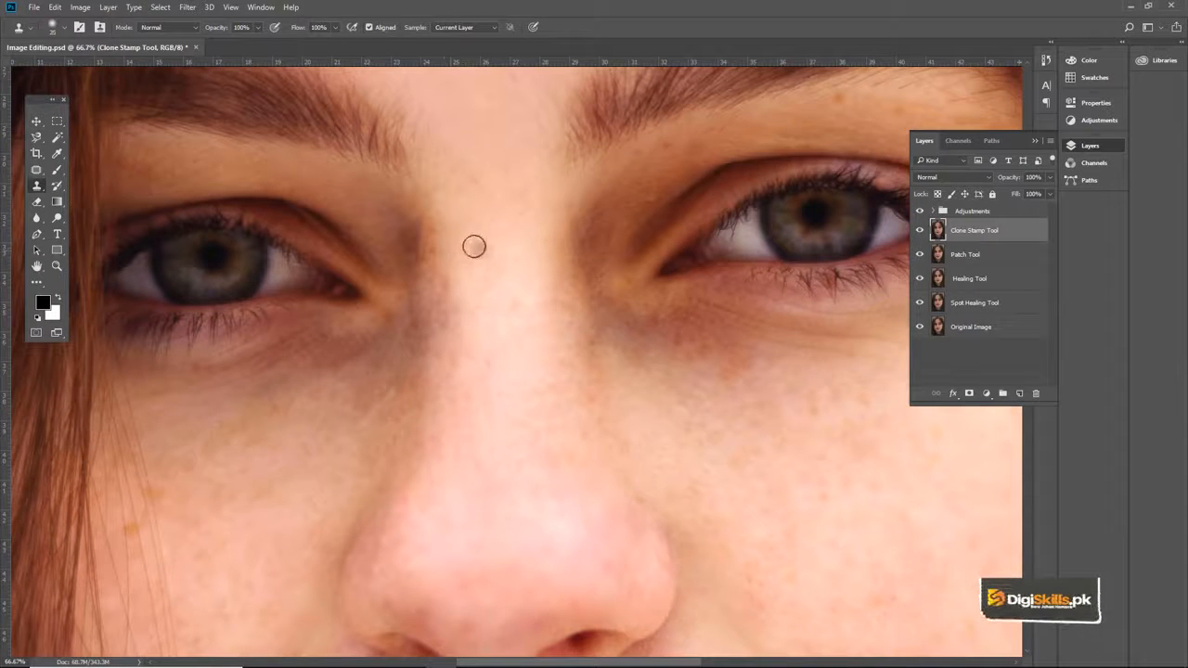
key("bracketright")
key("bracketright")
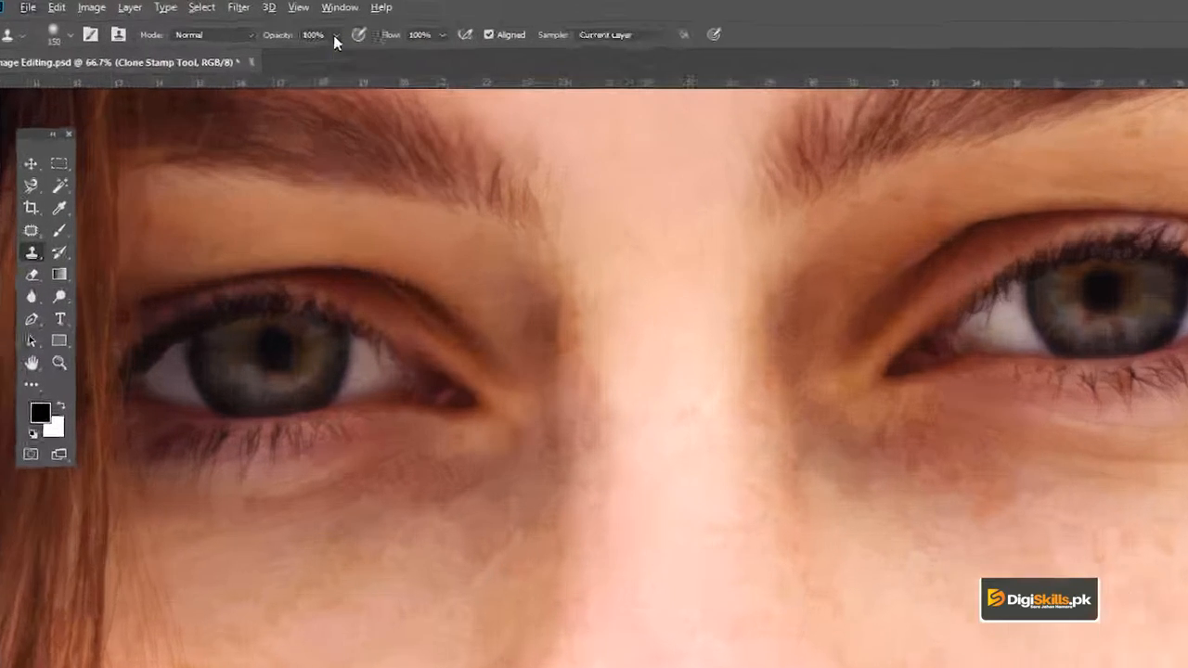
Step: Set the Clone Stamp to 15% opacity and 75% flow, and sample the light skin on the nose bridge
left_click(256, 27)
left_click_drag(258, 42, 217, 45)
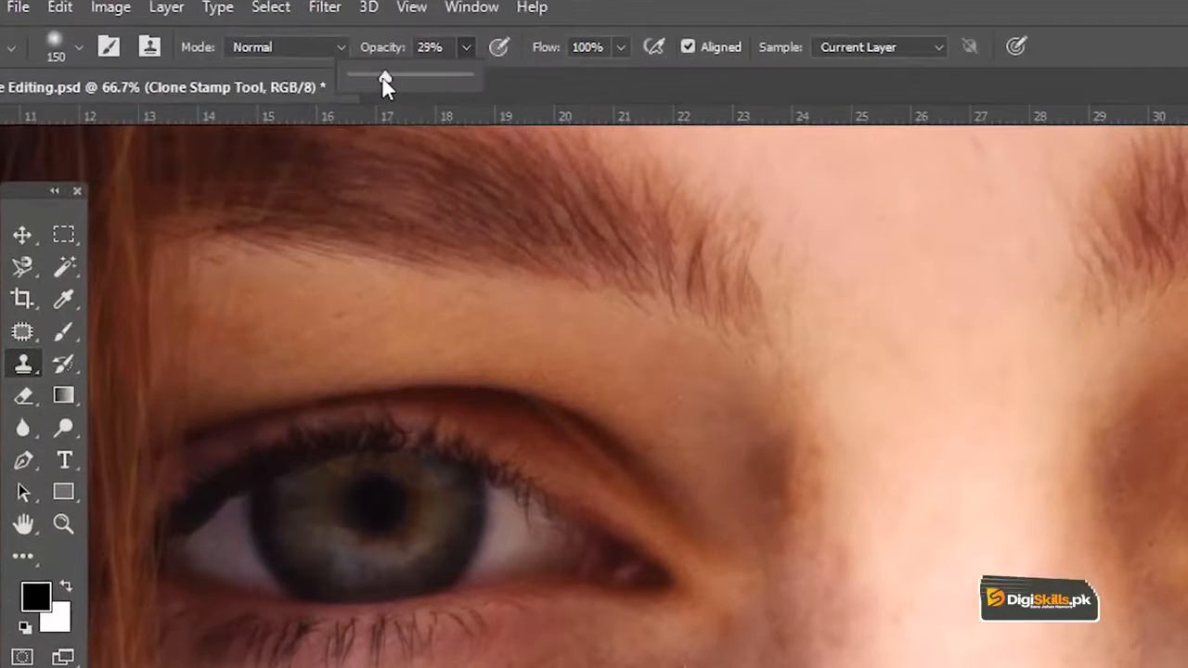
left_click_drag(385, 84, 371, 80)
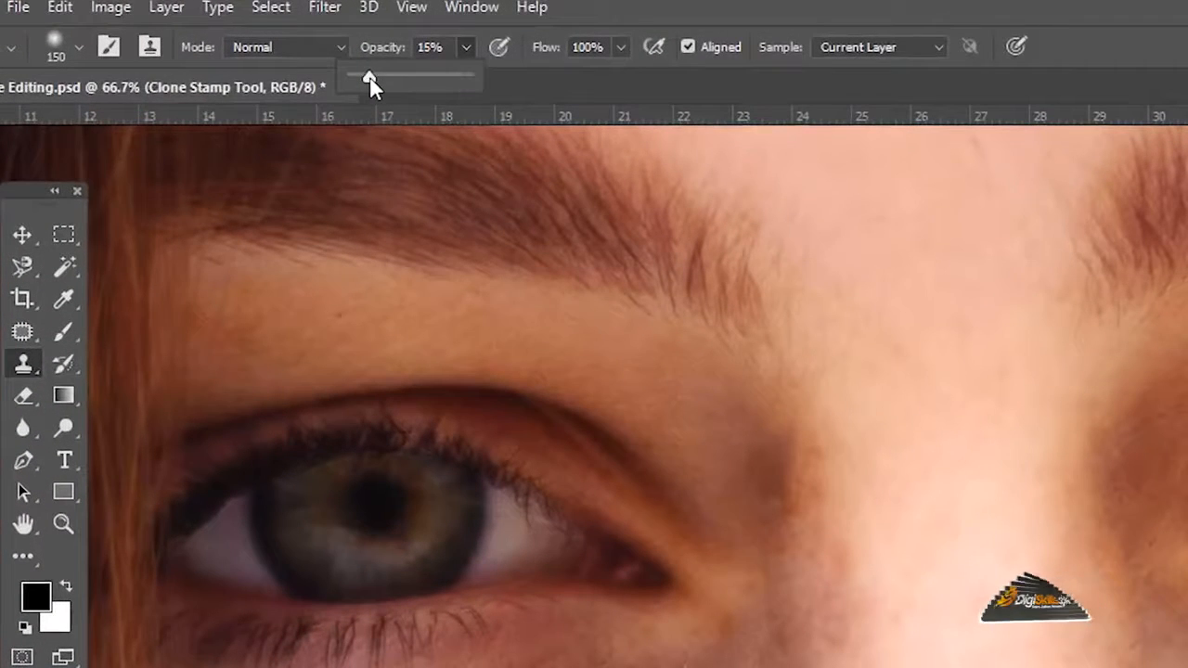
left_click(620, 46)
left_click_drag(595, 78, 590, 79)
left_click(916, 487, "alt")
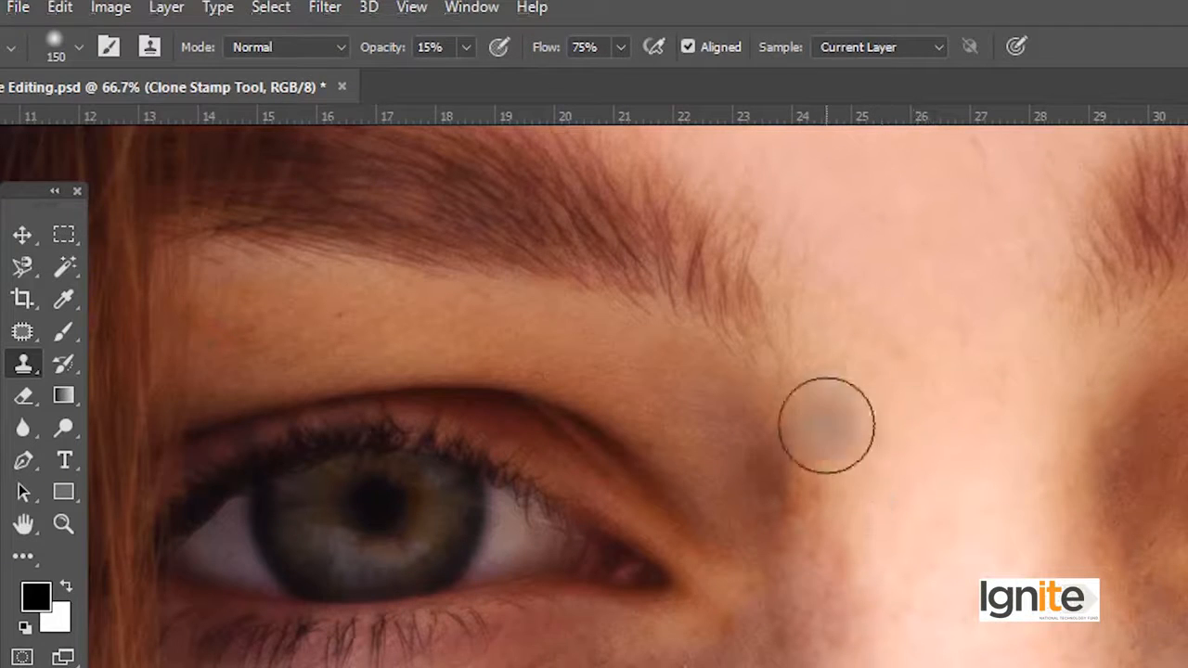
Step: Clone lighter skin over the shadow between the inner corner of the left-hand eye and the nose bridge
left_click_drag(812, 422, 812, 638)
left_click(899, 495, "alt")
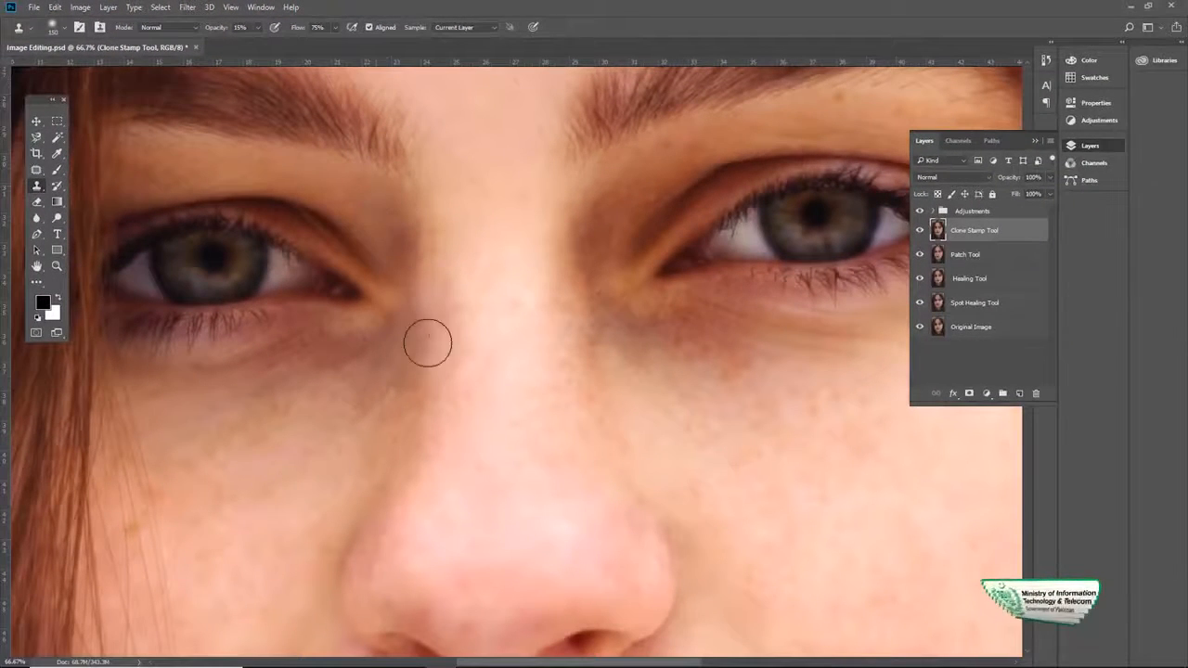
left_click_drag(417, 278, 417, 383)
left_click(484, 232, "alt")
left_click_drag(421, 220, 434, 371)
left_click(373, 393, "alt")
left_click(404, 342)
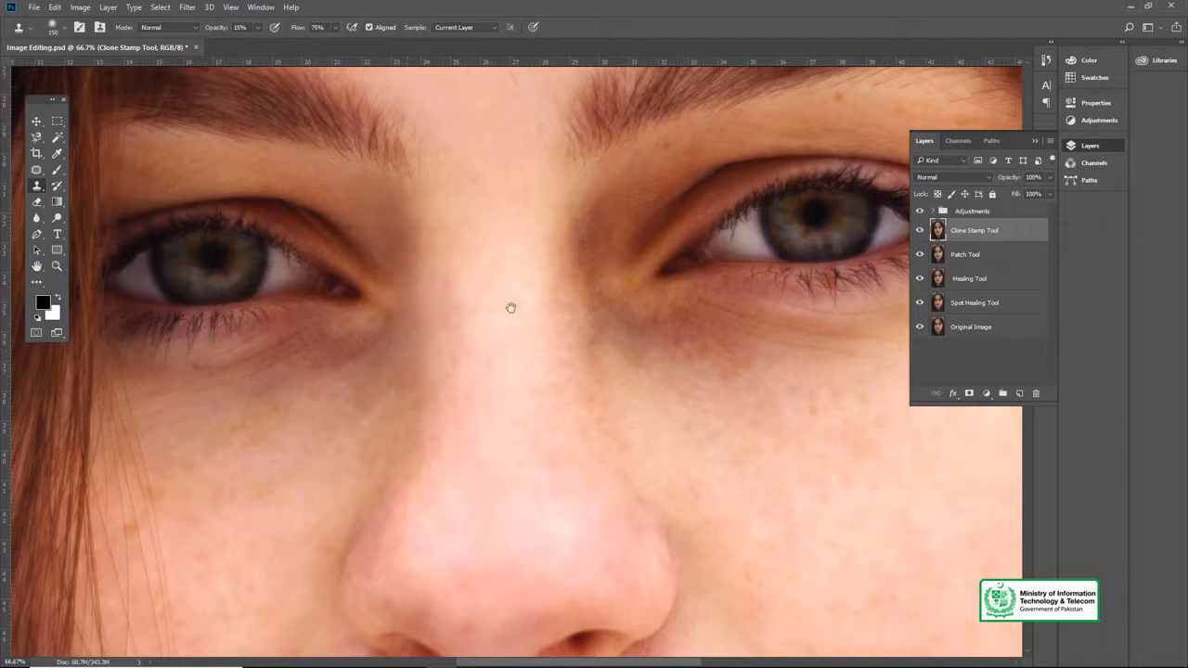
Step: Clone lighter skin over the shadow between the nose bridge and the inner corner of the right-hand eye
scroll(511, 307, "right", 3)
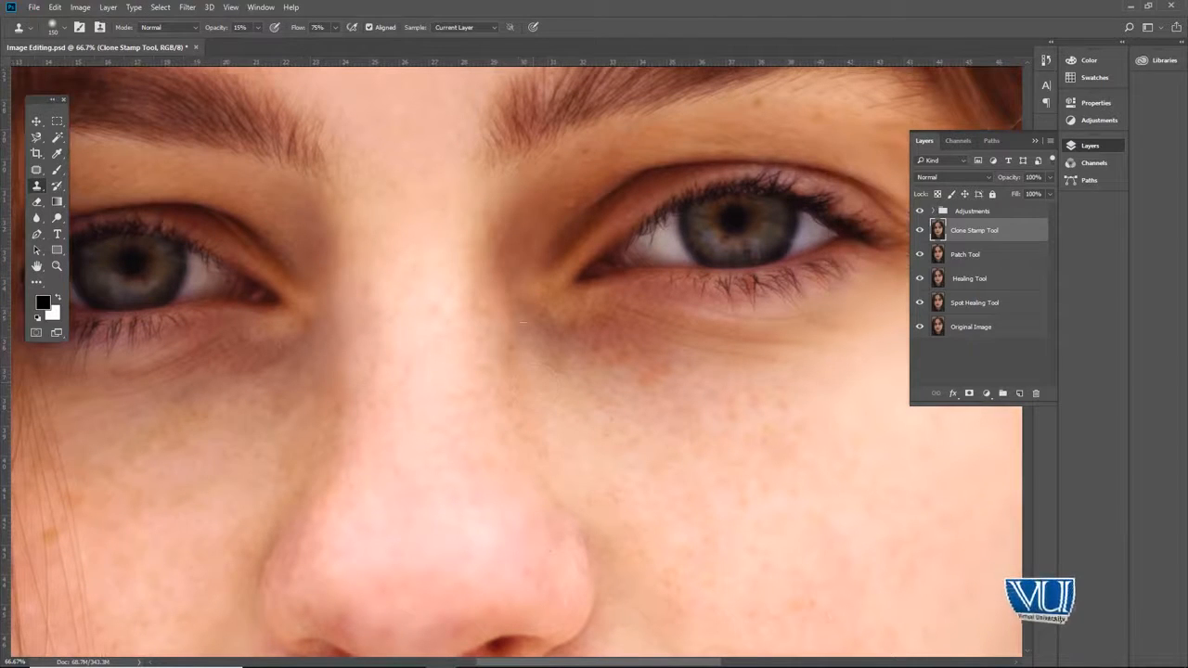
left_click(499, 191, "alt")
left_click(527, 183)
left_click(500, 235)
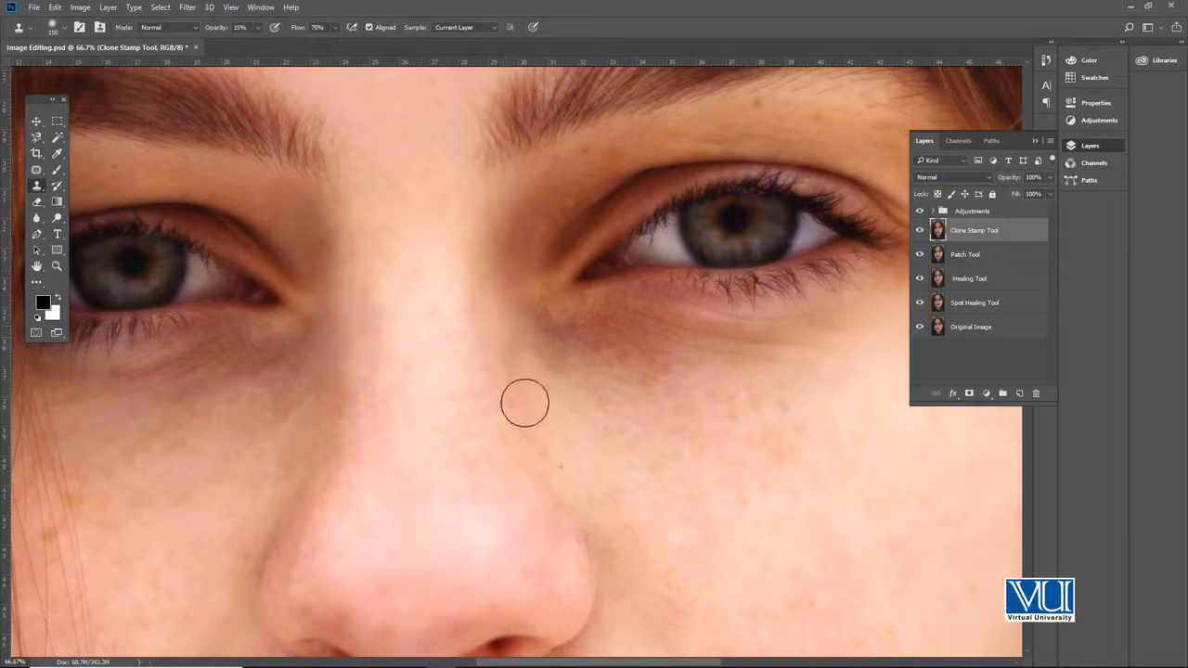
Step: Even out the skin on the nose bridge with the Clone Stamp, using brush size 250 and then 175
key("z")
left_click(403, 381, "alt")
left_click(402, 381, "alt")
left_click(404, 384, "alt")
left_click(418, 399, "alt")
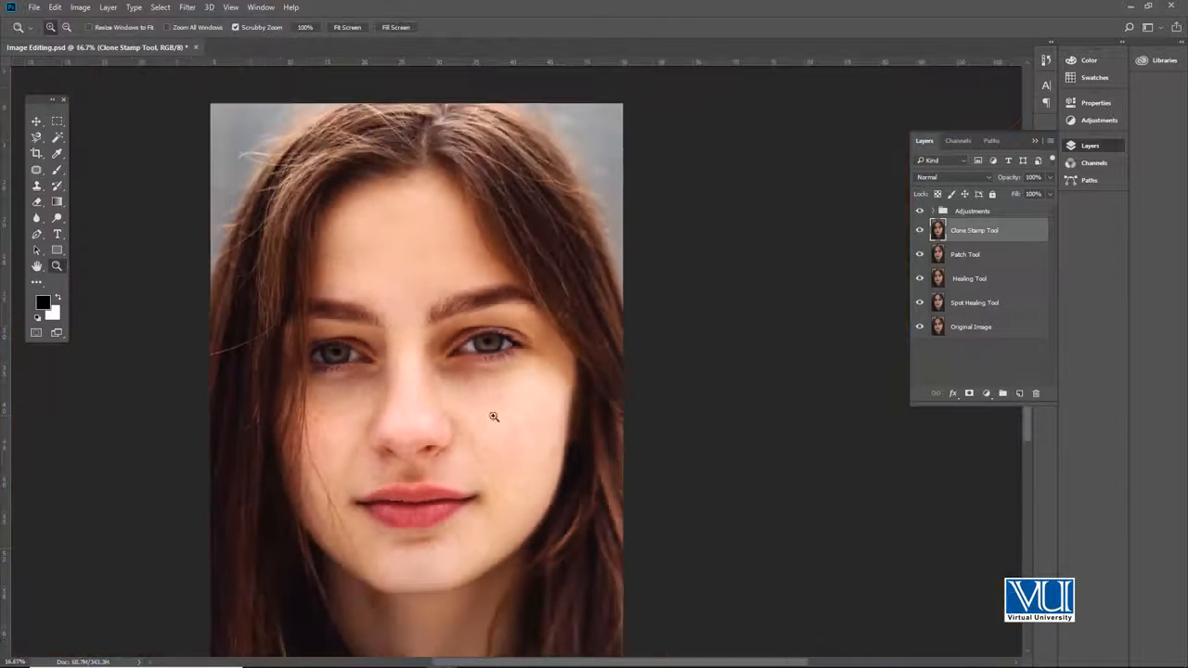
left_click(395, 407)
left_click(399, 409)
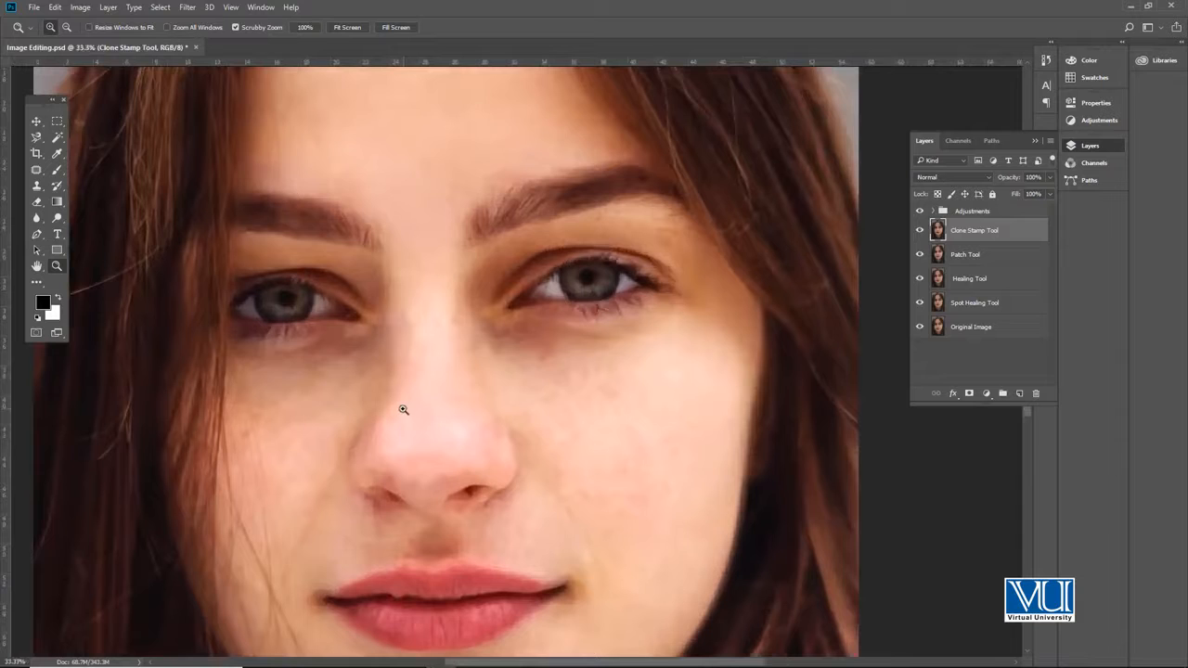
left_click(393, 399)
key("s")
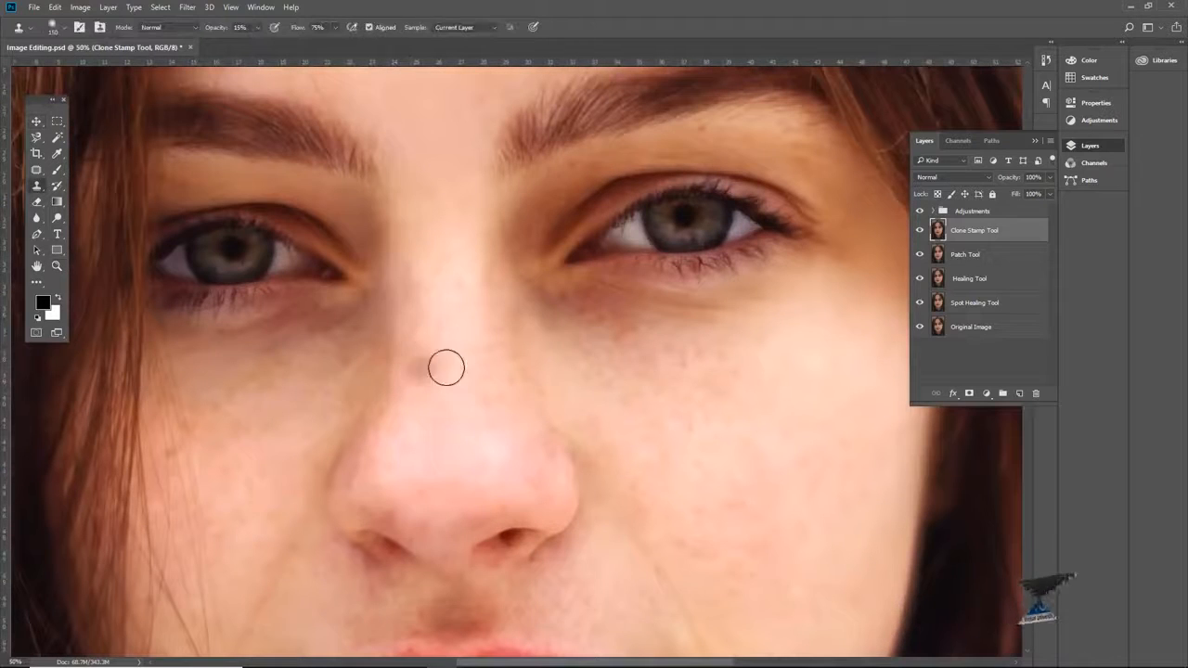
key("bracketright")
key("bracketright")
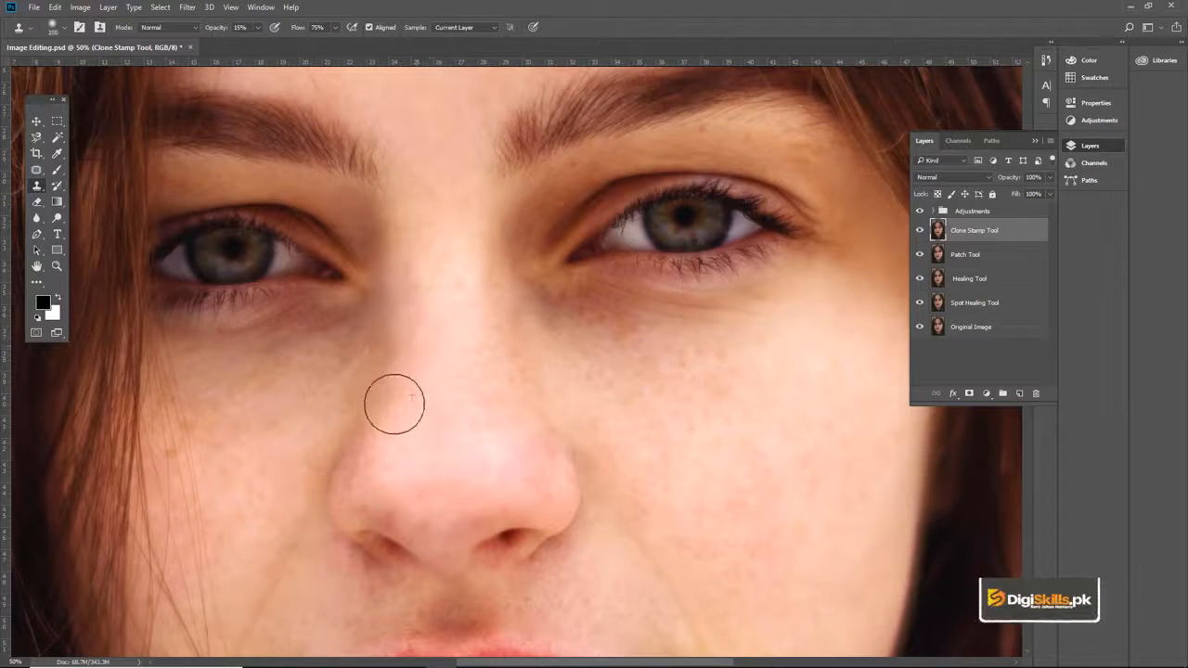
left_click(401, 359, "alt")
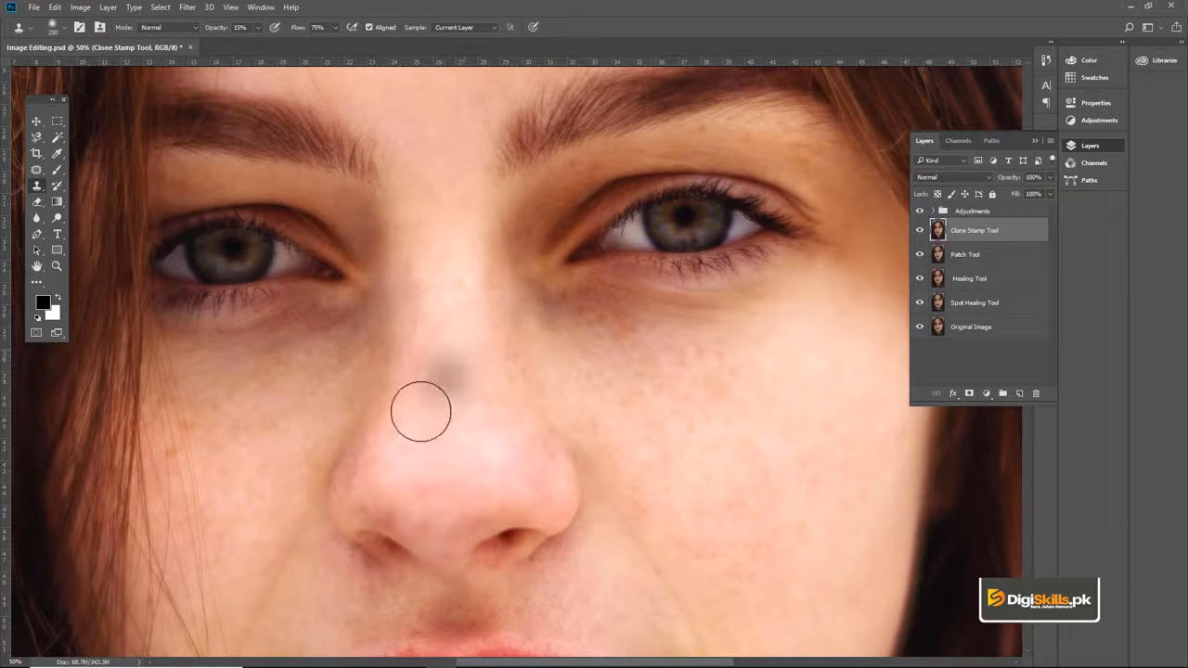
key("bracketleft")
key("bracketleft")
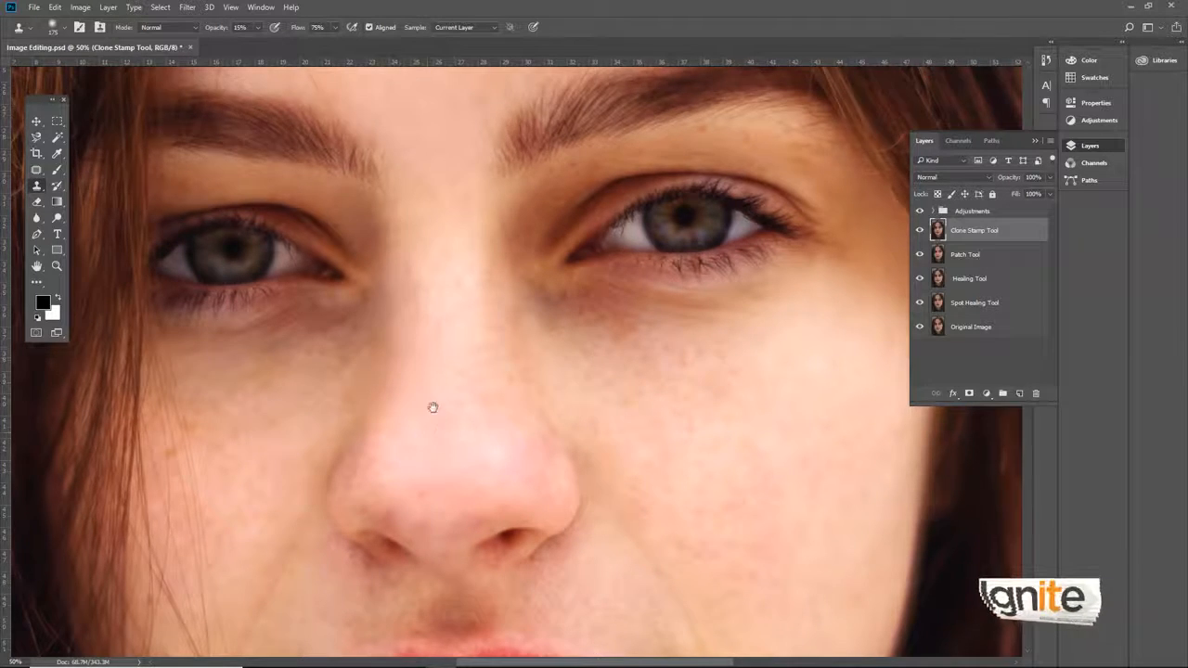
Step: Soften the crease below the lower lip and the skin above the upper lip with a size 100 Clone Stamp brush
scroll(433, 407, "down", 8)
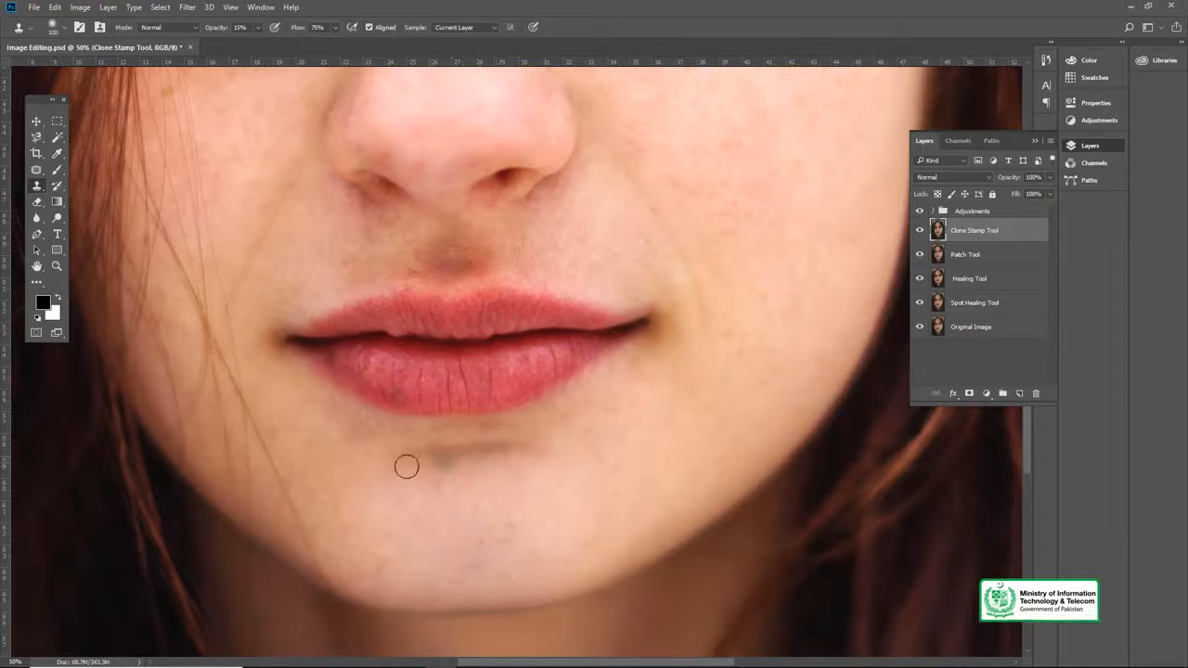
left_click(465, 483, "alt")
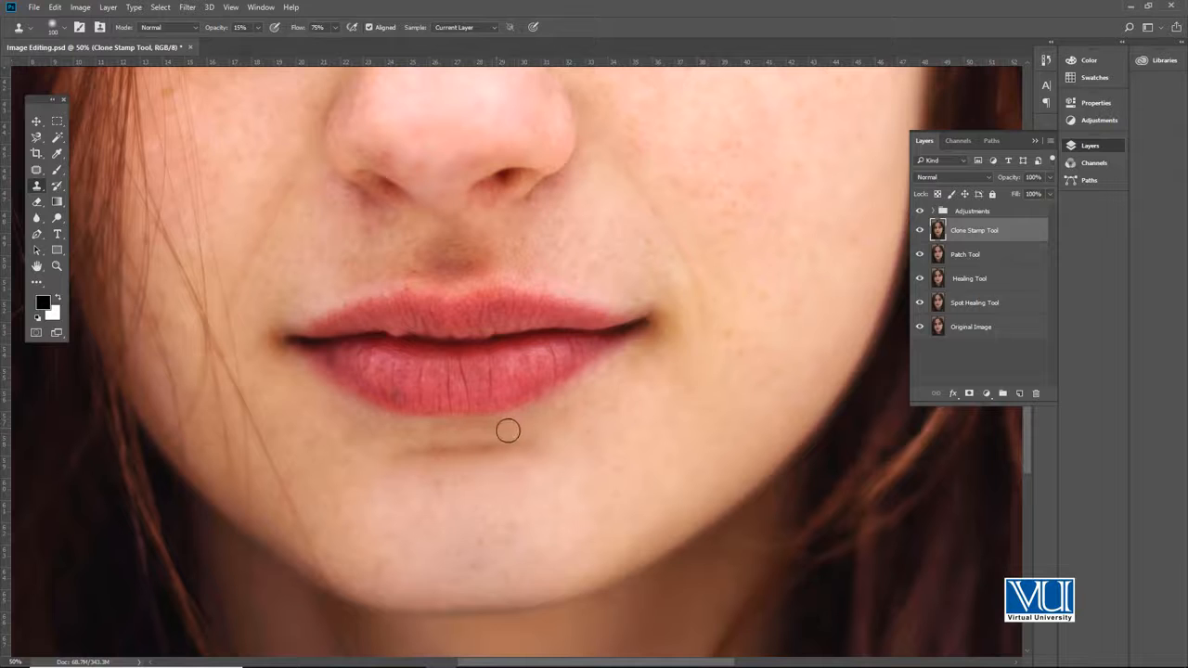
scroll(556, 425, "up", 4)
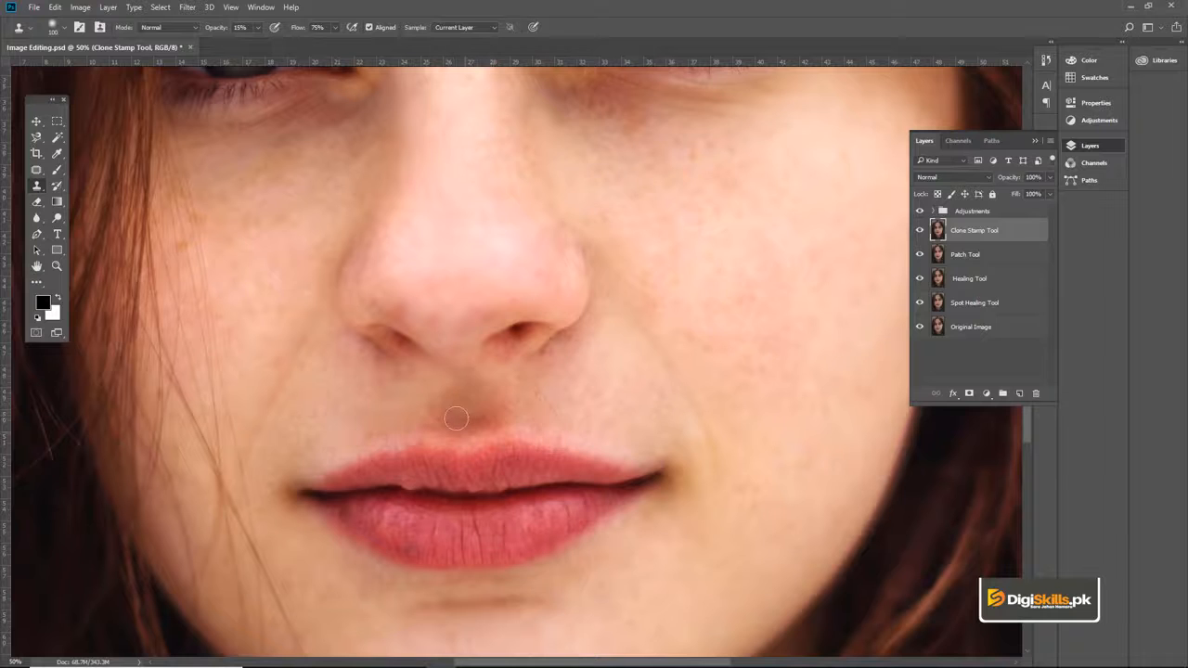
left_click_drag(433, 401, 460, 457)
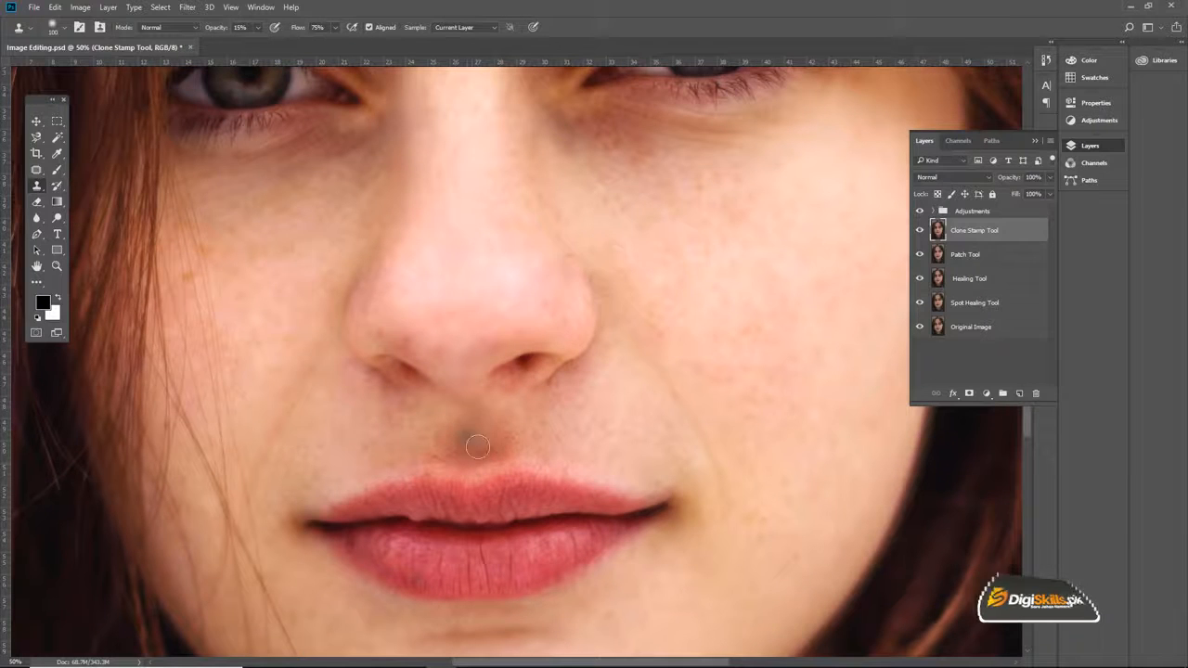
mouse_move(371, 363)
left_mouse_down()
mouse_move(453, 337)
mouse_move(560, 402)
left_mouse_up()
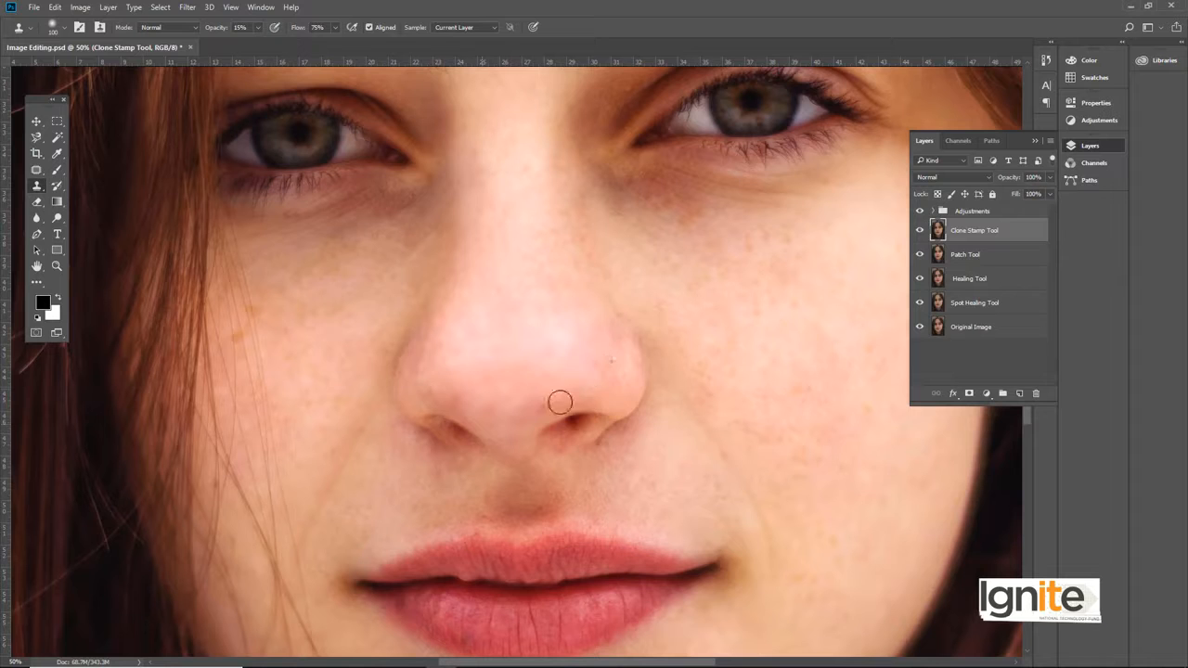
Step: Clone clean skin over the spots on both upper eyelids below the inner ends of the eyebrows
left_click_drag(523, 323, 522, 374)
left_click_drag(517, 278, 469, 375)
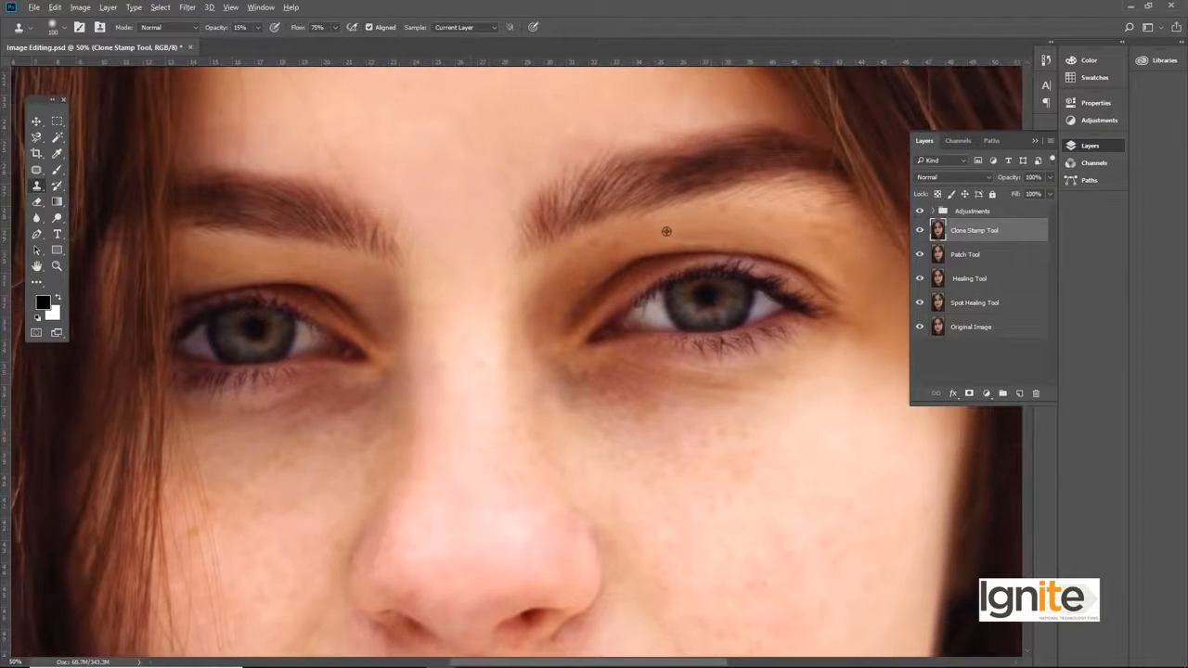
left_click(586, 259, "alt")
left_click_drag(551, 279, 554, 294)
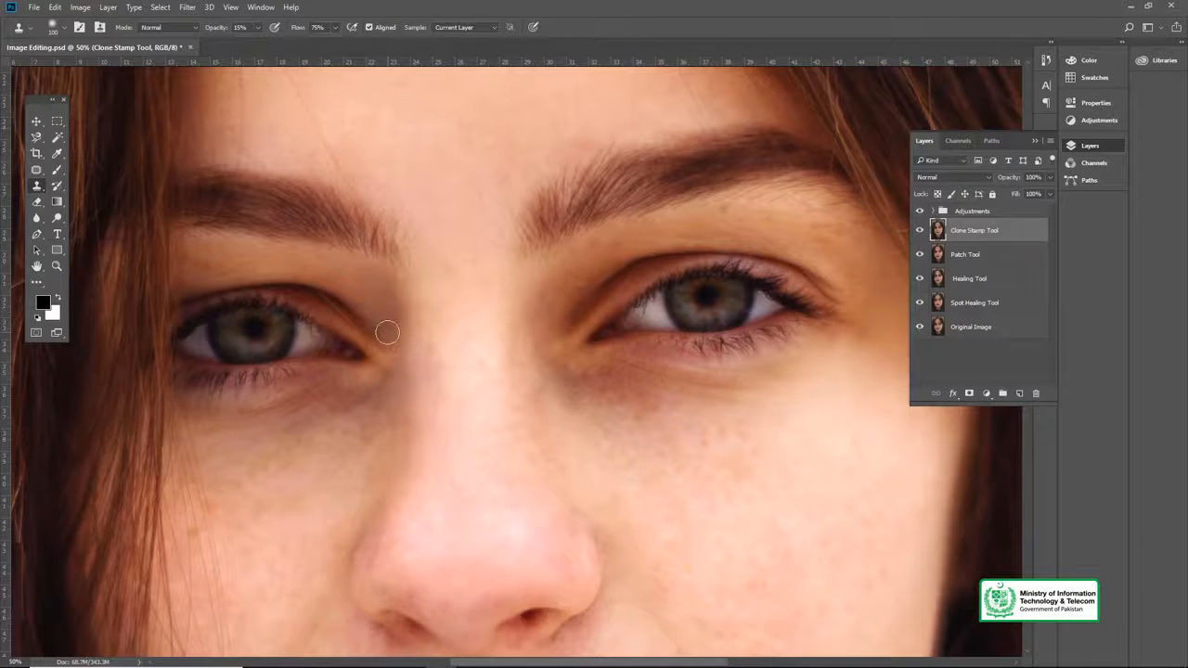
left_click_drag(364, 286, 468, 305)
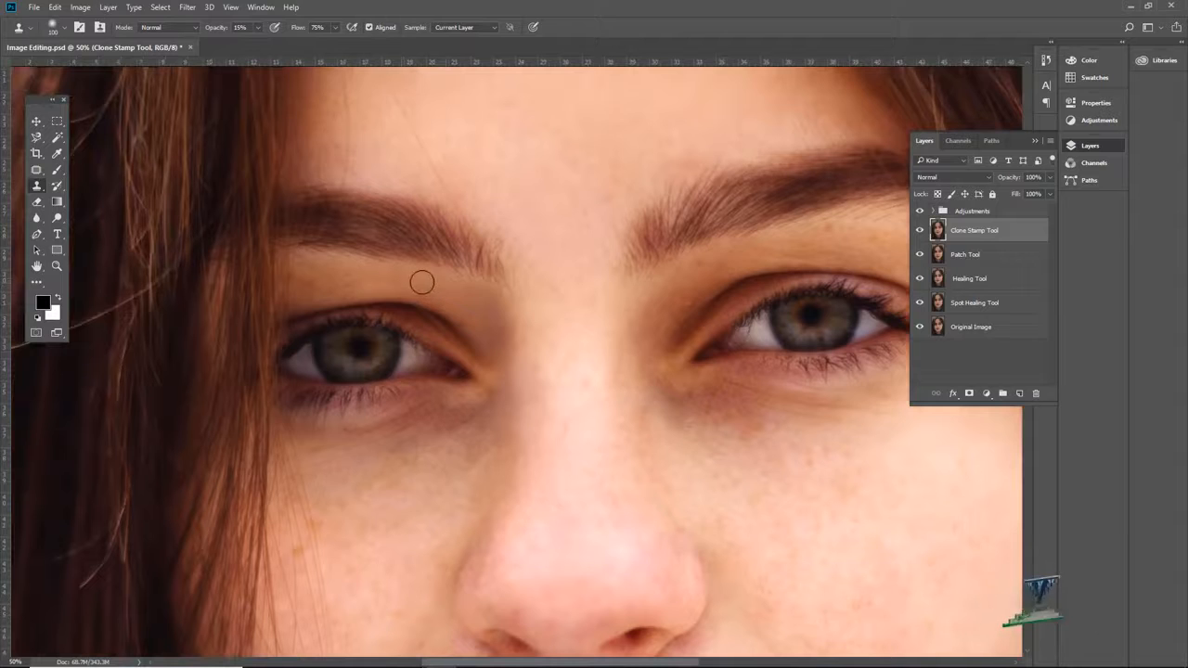
left_click_drag(484, 255, 451, 272)
Step: Examine the forehead and the whole face for remaining blemishes
left_click_drag(516, 228, 467, 424)
left_click_drag(496, 361, 513, 433)
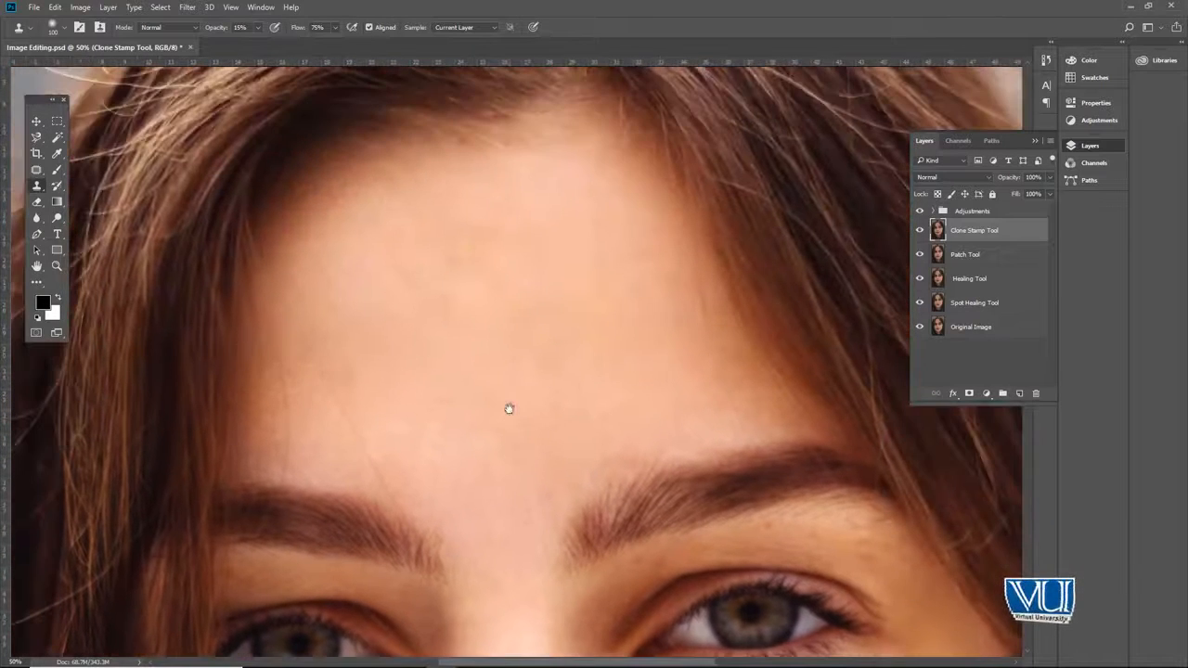
key("z")
left_click(514, 379, "alt")
left_click(513, 382, "alt")
left_click(510, 403, "alt")
left_click(527, 429, "alt")
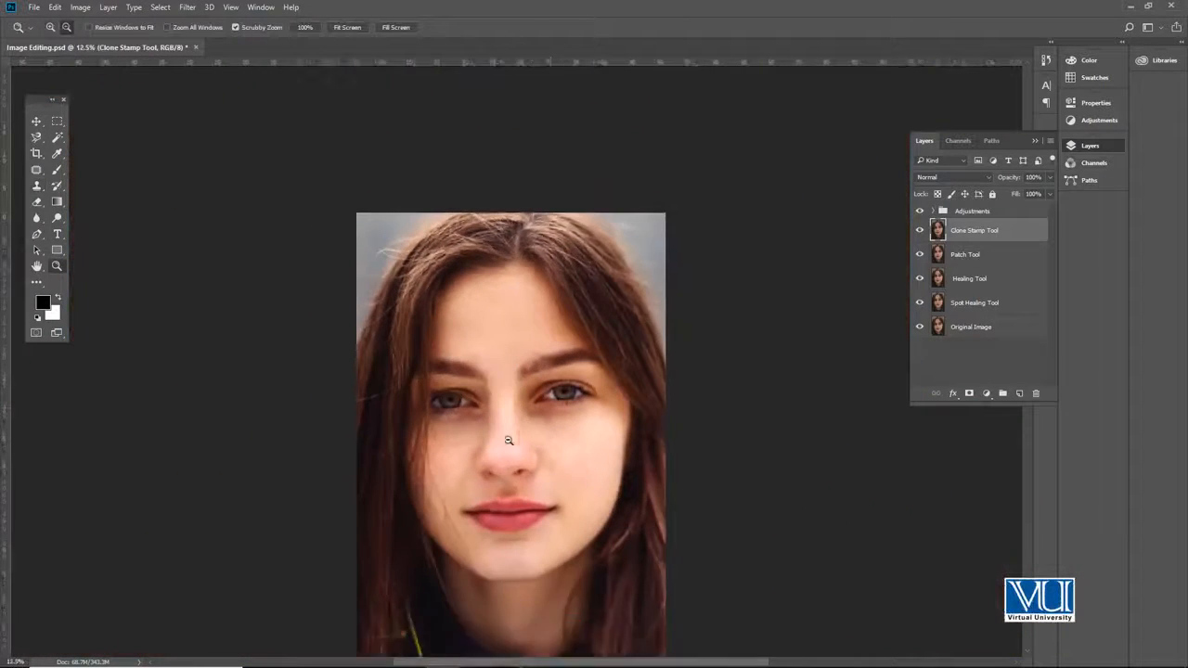
left_click(505, 390)
key("s")
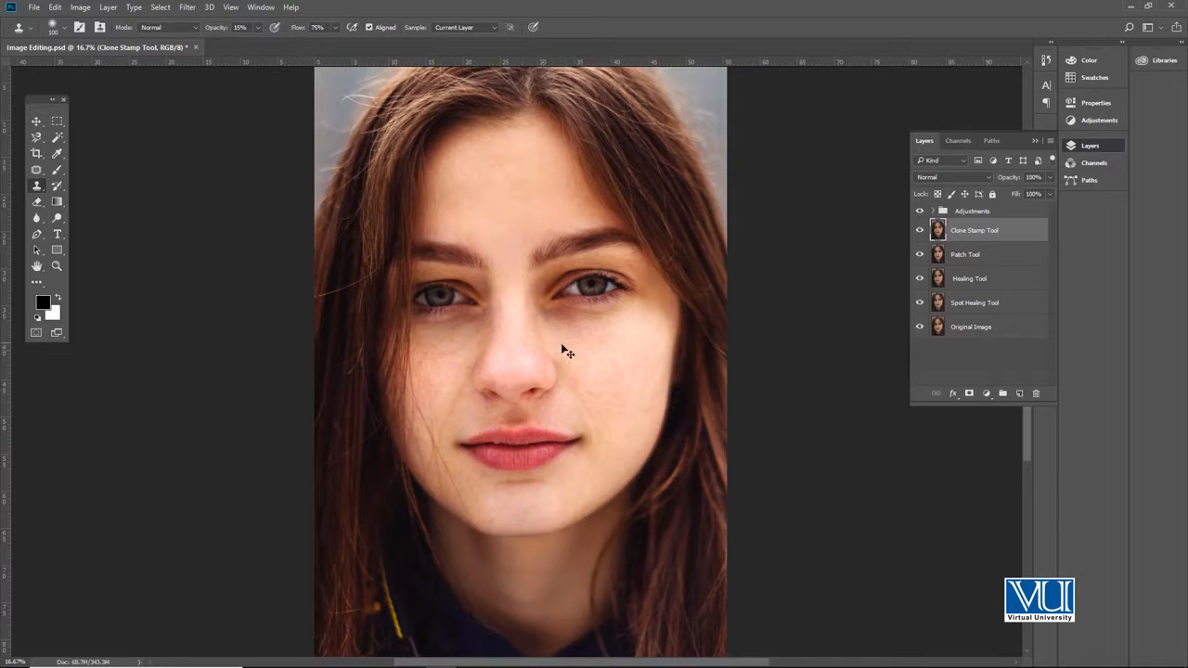
Step: Set the Clone Stamp brush to size 175 and smooth the nose and the cheek below the left-hand eye
key("z")
left_click(521, 349)
left_click(498, 349)
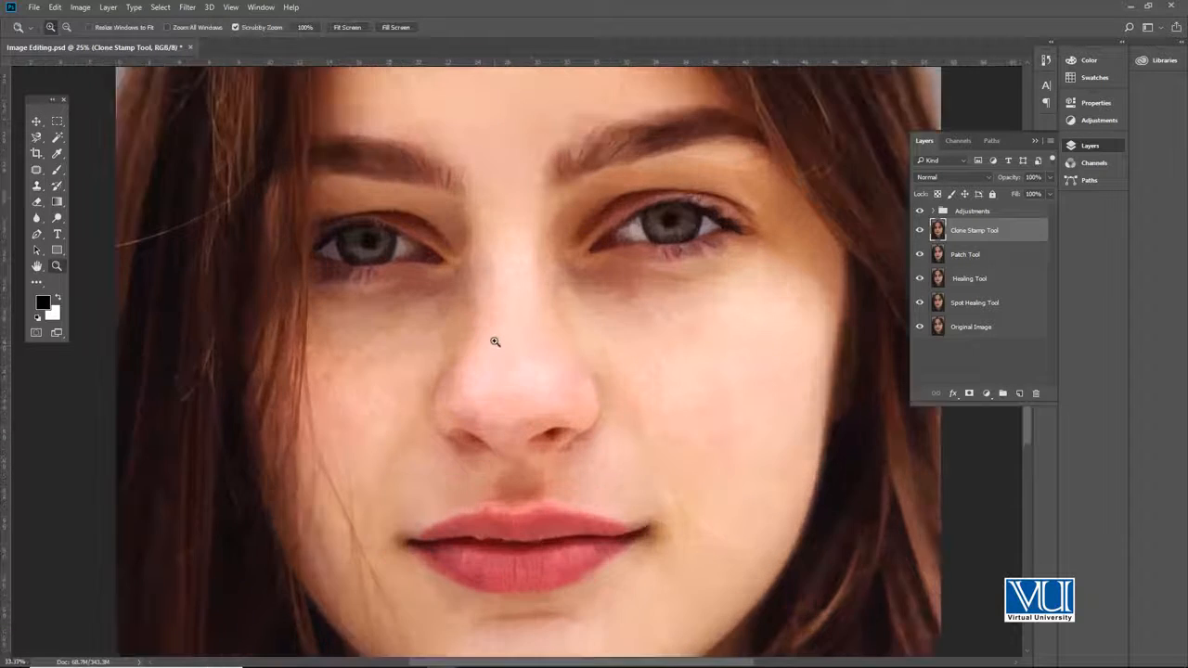
left_click(494, 338)
key("s")
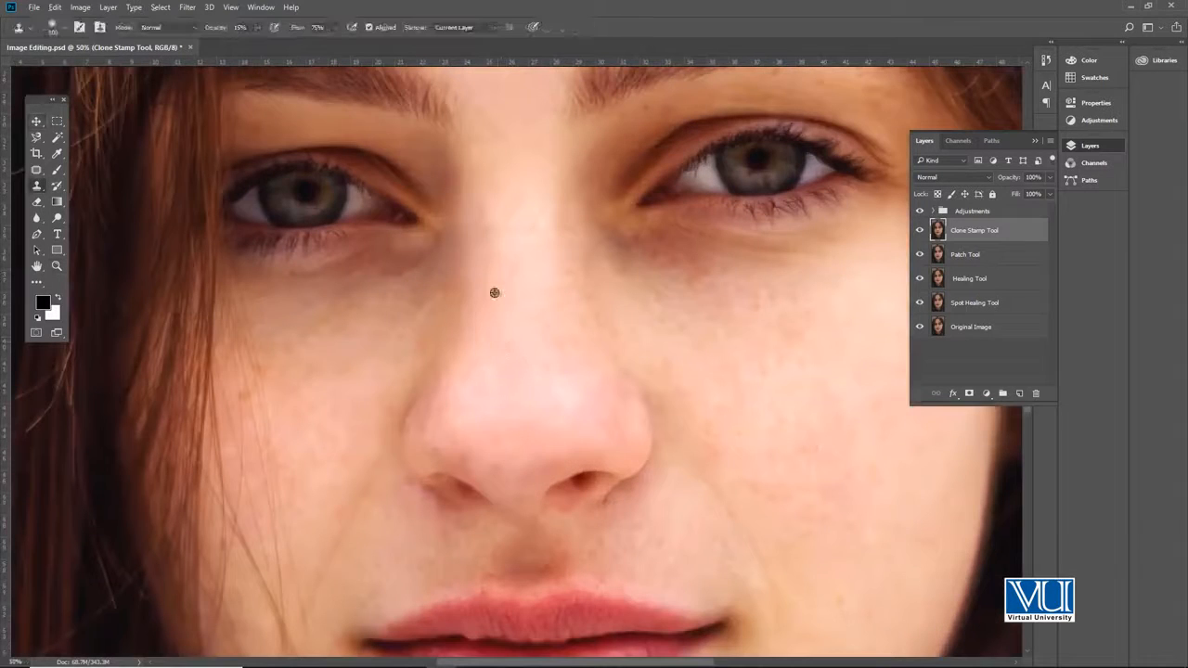
key("bracketright")
key("bracketright")
key("bracketright")
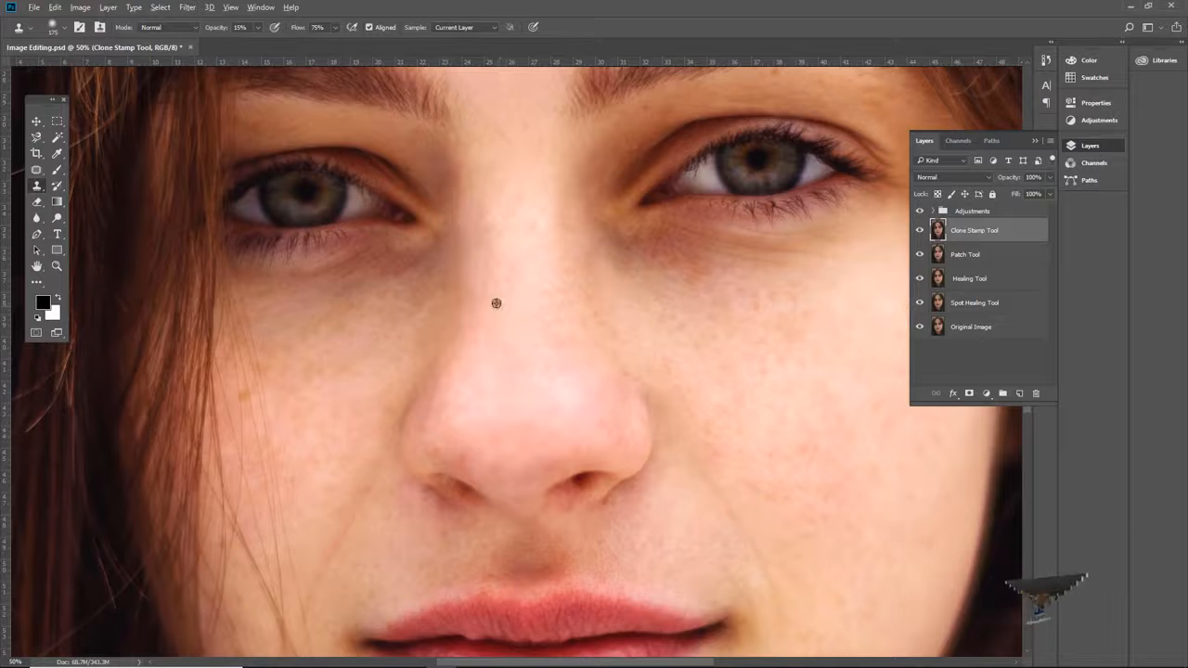
mouse_move(488, 282)
left_mouse_down()
mouse_move(464, 340)
mouse_move(482, 292)
left_mouse_up()
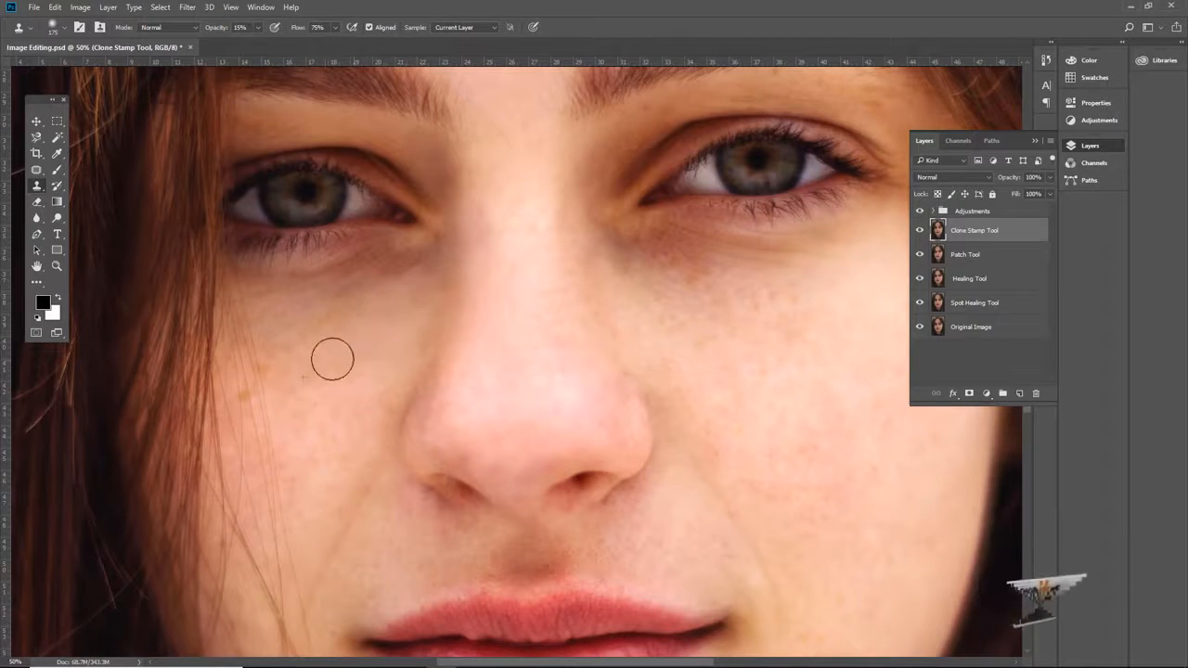
Step: Clone smooth skin over the freckles and shadow on the cheek below the right-hand eye
mouse_move(697, 309)
left_mouse_down()
mouse_move(681, 320)
mouse_move(705, 294)
left_mouse_up()
left_click(643, 307, "alt")
left_click_drag(590, 268, 651, 304)
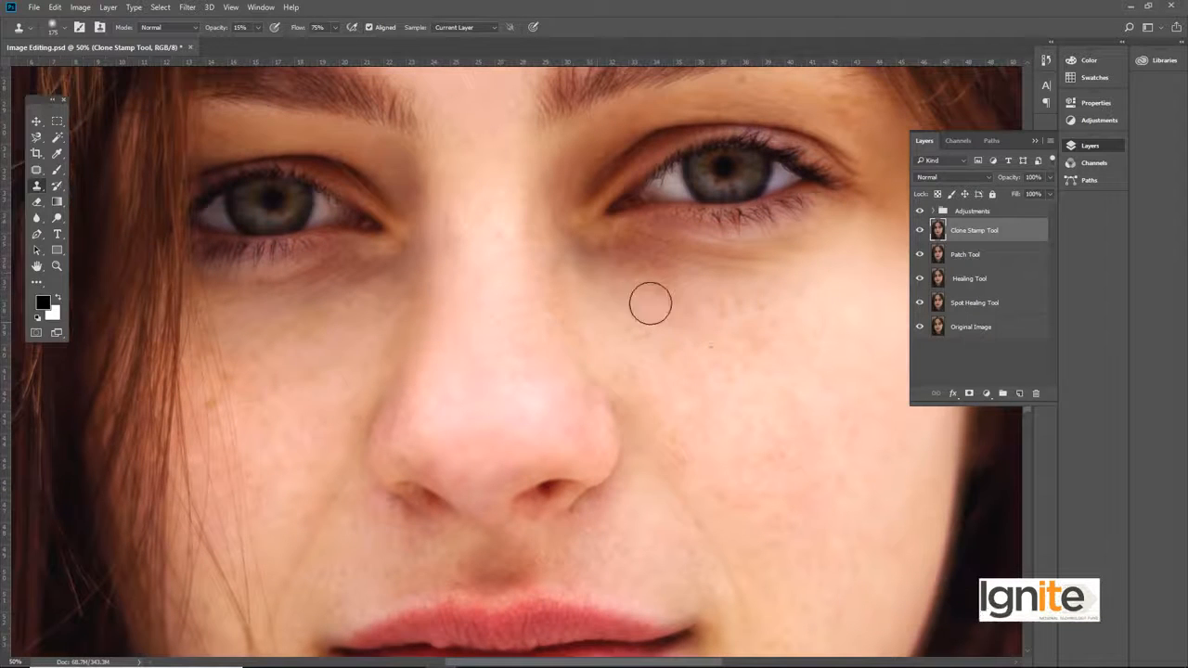
left_click(661, 362)
Step: Review the cloned areas around the nose, eyes and cheeks both close up and across the whole portrait
key("z")
left_click(465, 284, "alt")
left_click(464, 281, "alt")
left_click(466, 284, "alt")
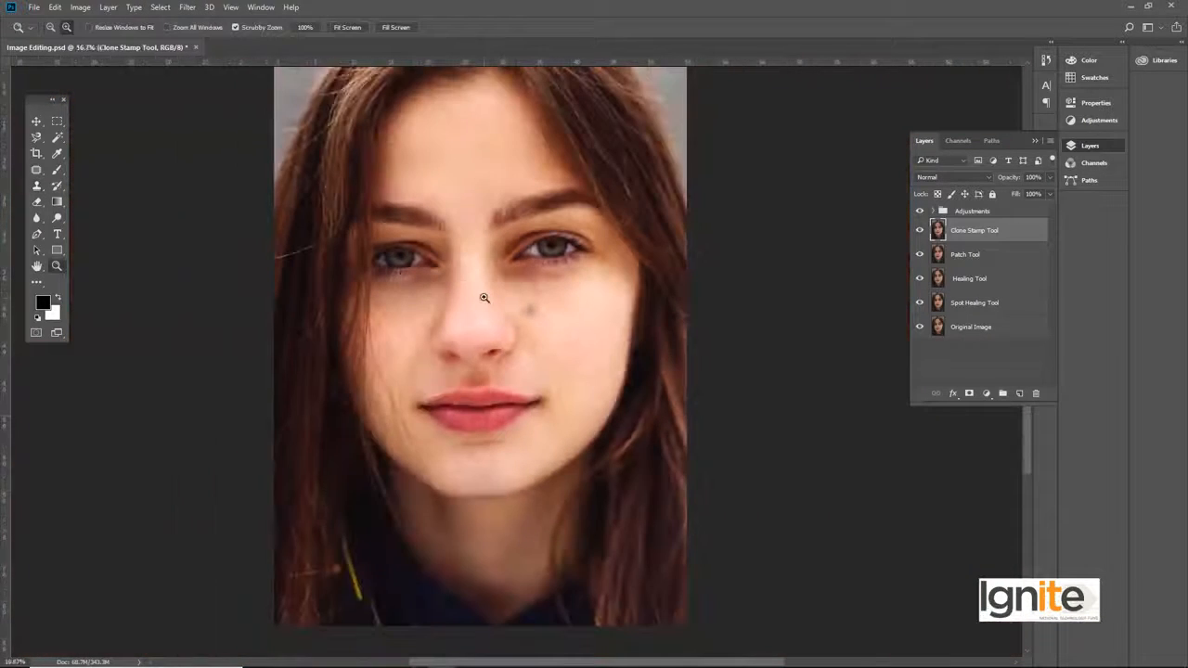
left_click(464, 266)
left_click(470, 273)
left_click(539, 279)
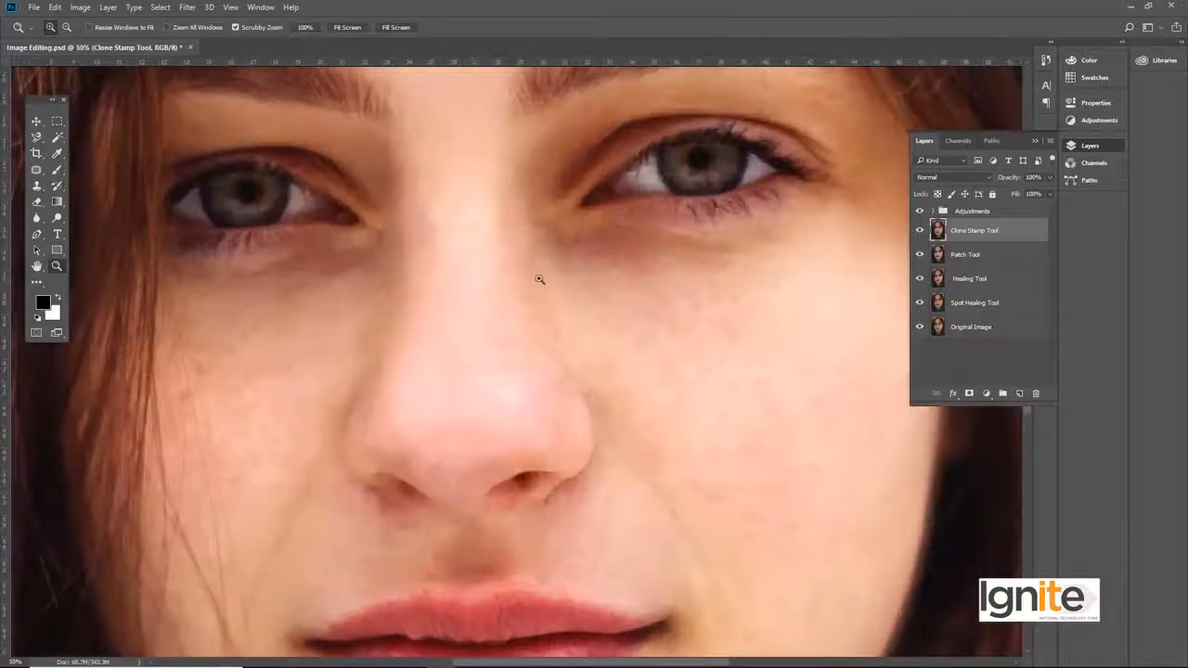
left_click(436, 283, "alt")
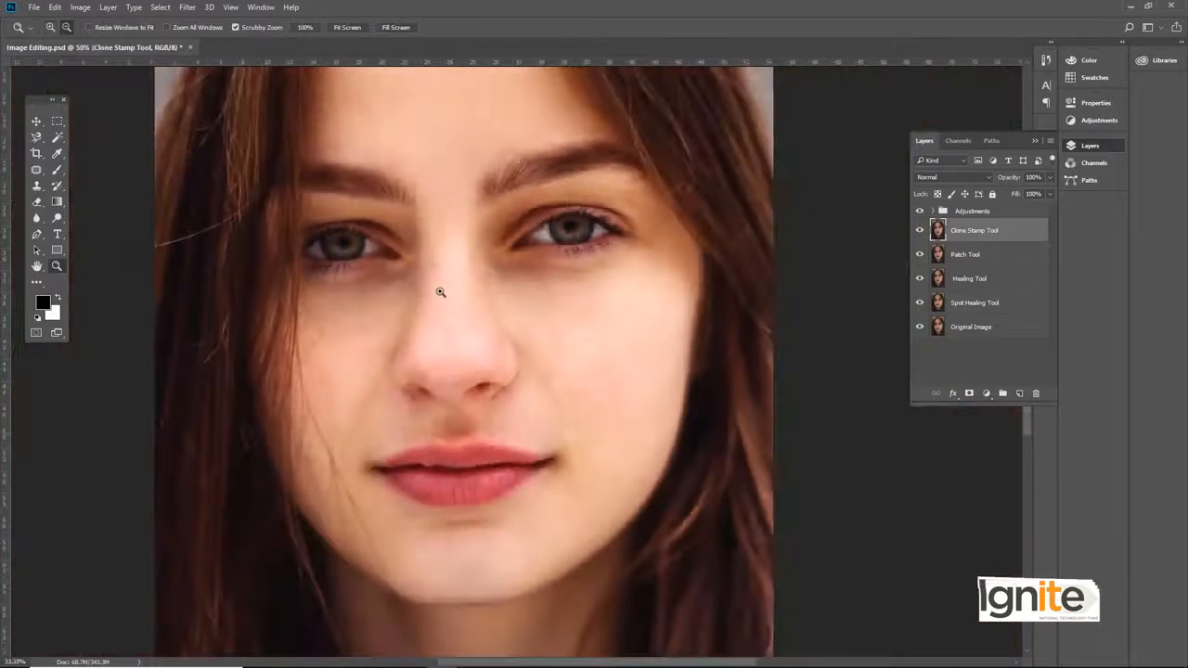
left_click(444, 283)
key("v")
left_click_drag(449, 243, 511, 288)
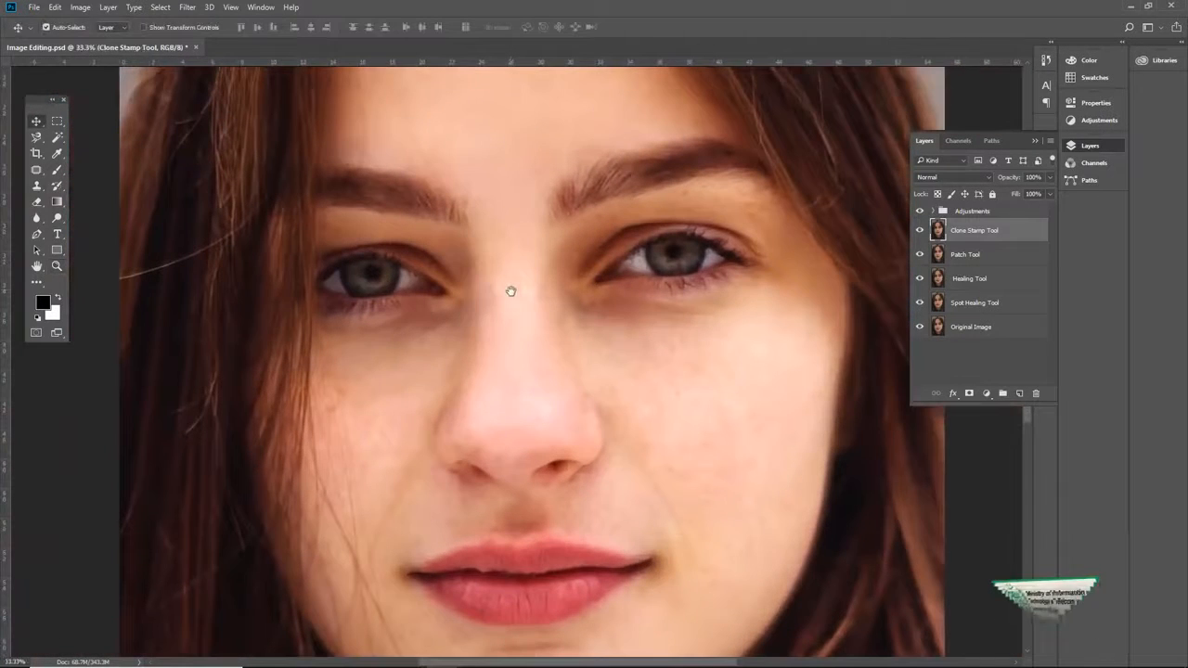
Step: Save the document and compare the face with the original by hiding and re-showing the four retouching layers
key("ctrl+s")
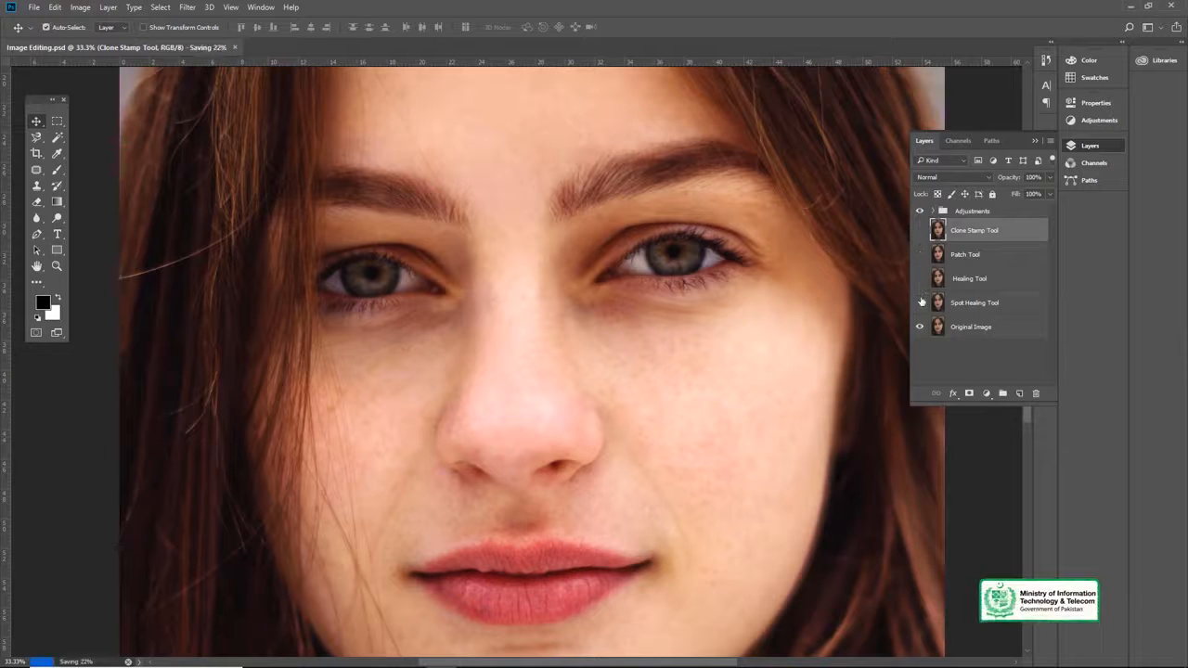
left_click_drag(919, 230, 921, 305)
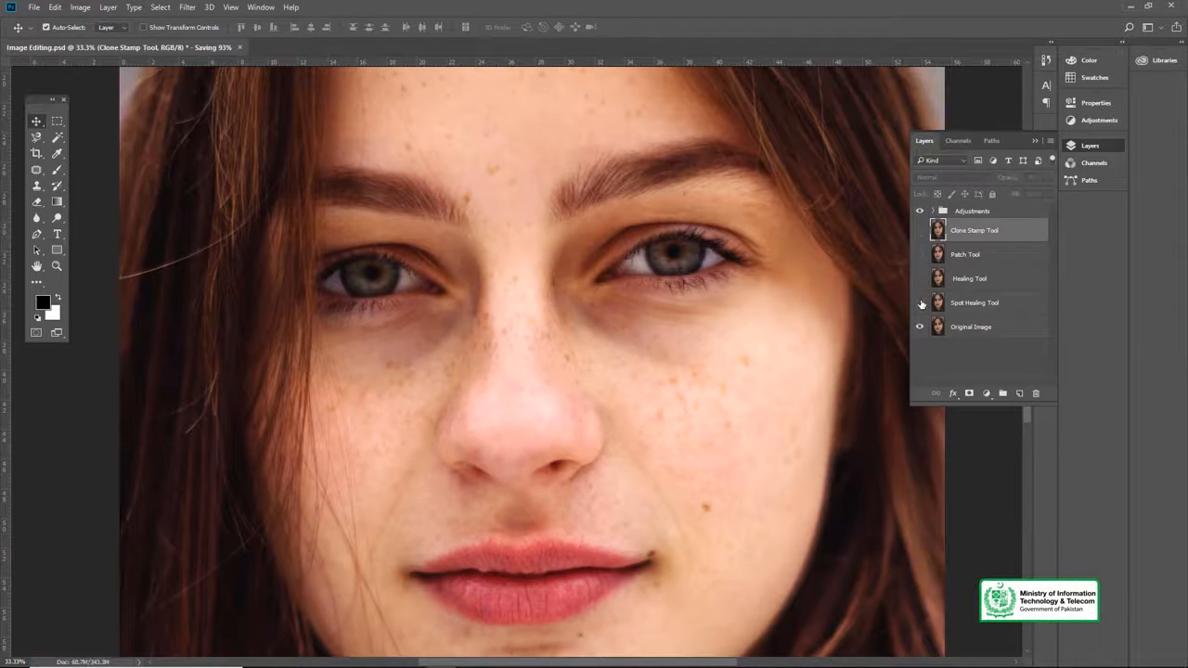
left_click(920, 302)
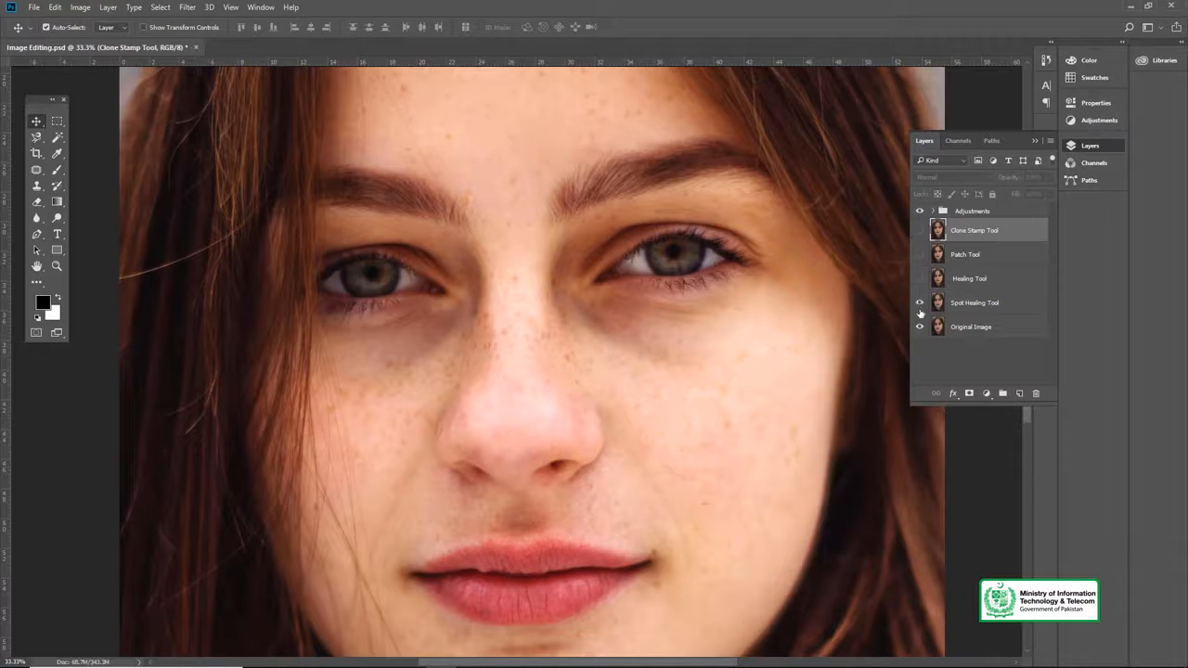
left_click_drag(918, 278, 919, 234)
left_click_drag(539, 272, 511, 286)
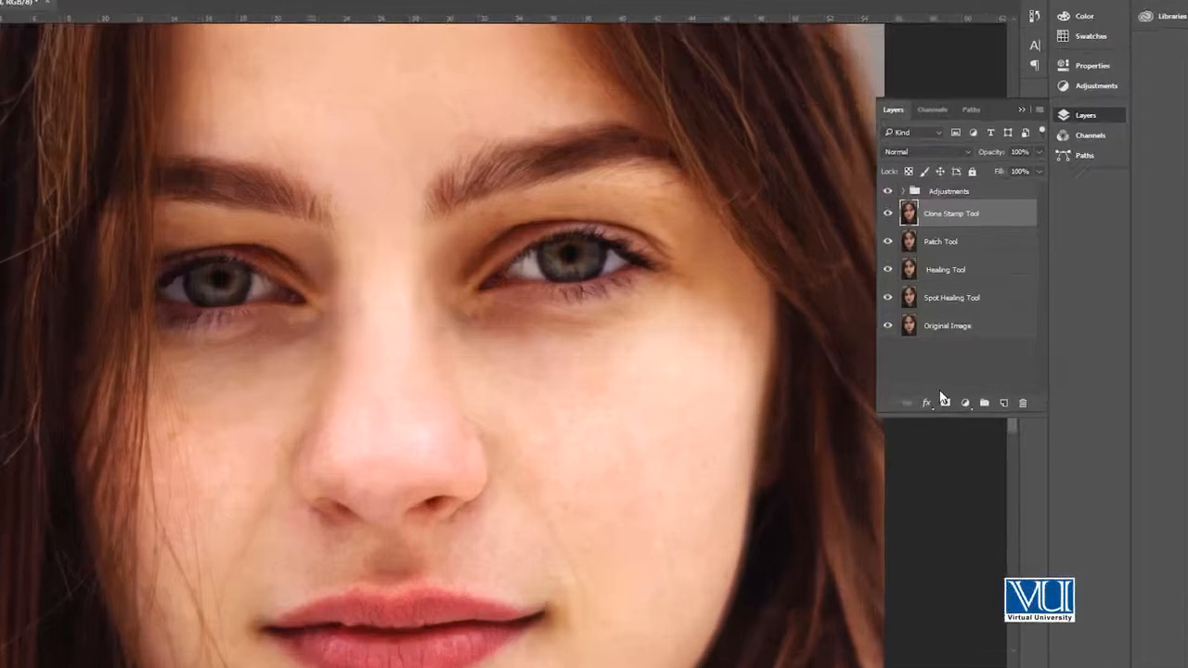
Step: Duplicate the Clone Stamp Tool layer and rename the copy "Dodge and Burn"
key("ctrl+j")
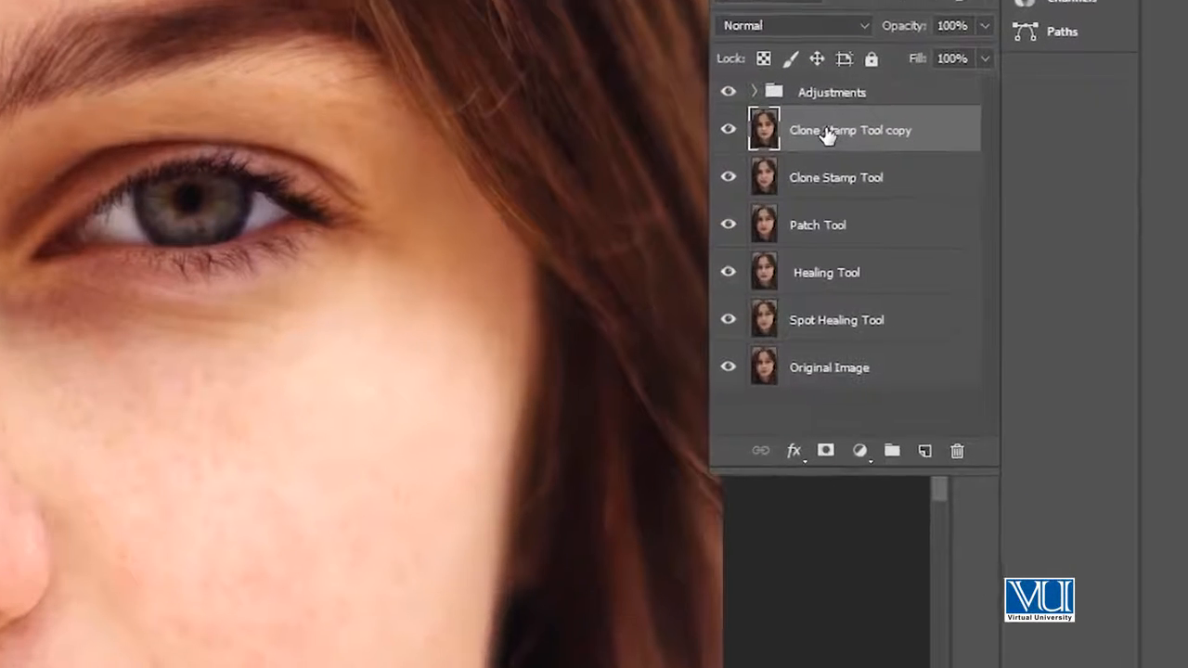
double_click(970, 230)
type("D")
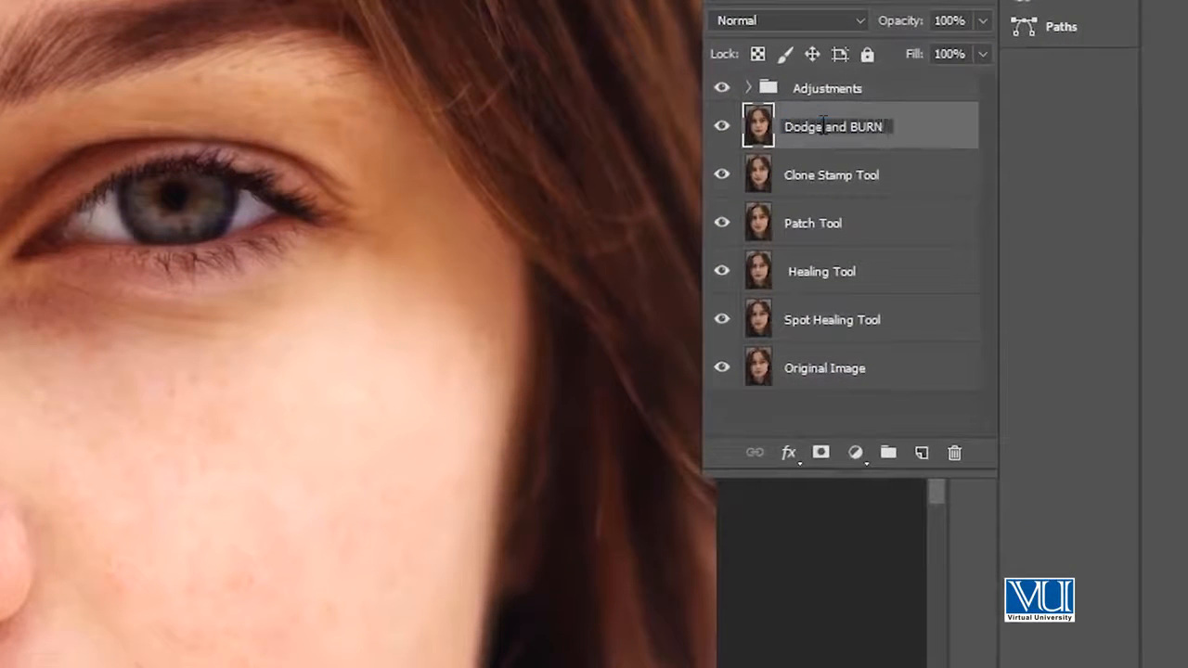
type("odge and Burn")
key("Return")
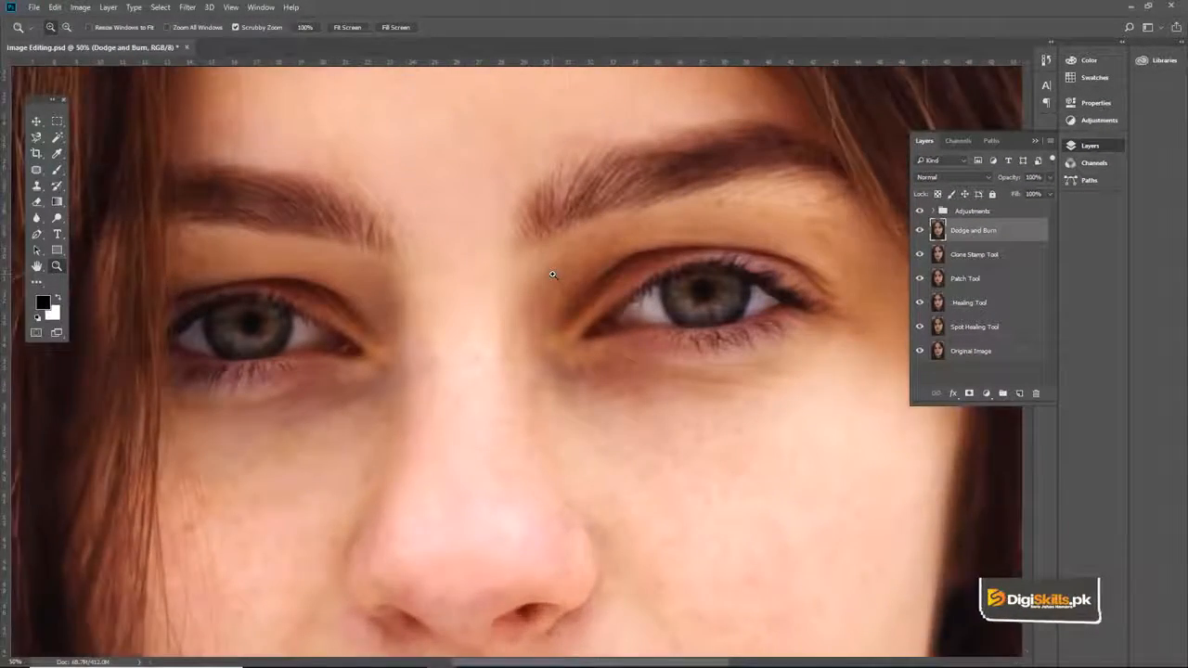
Step: Activate the Dodge Tool with the Midtones range and set its exposure to 27%
left_click(552, 274, "ctrl")
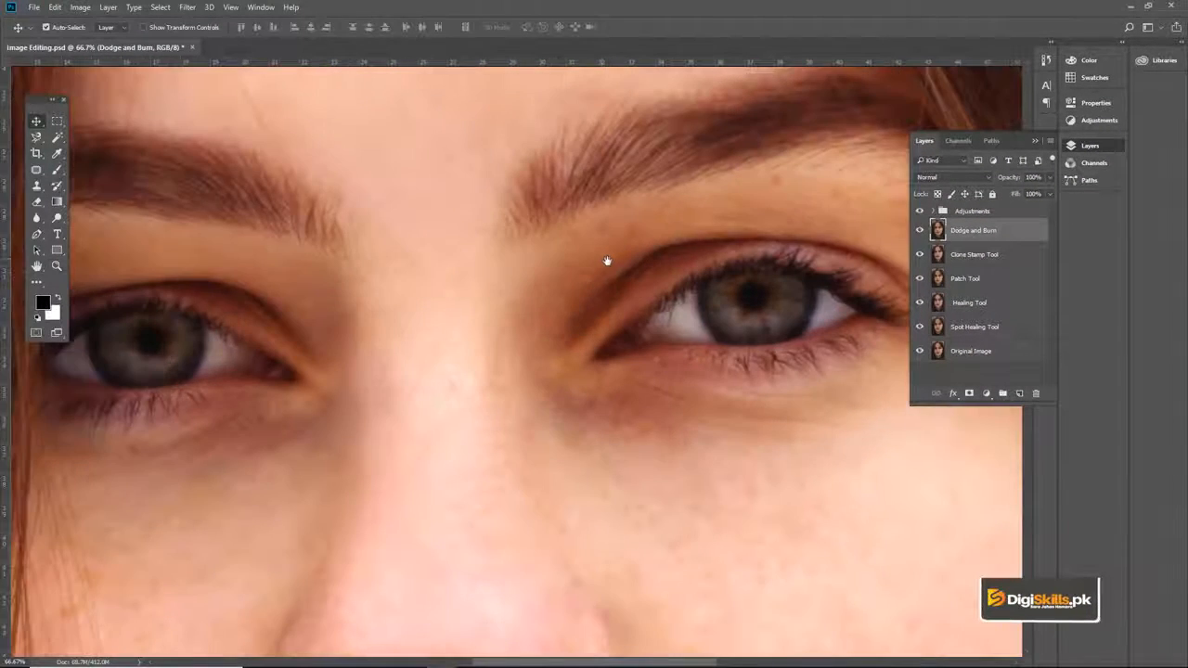
left_click_drag(605, 260, 616, 267)
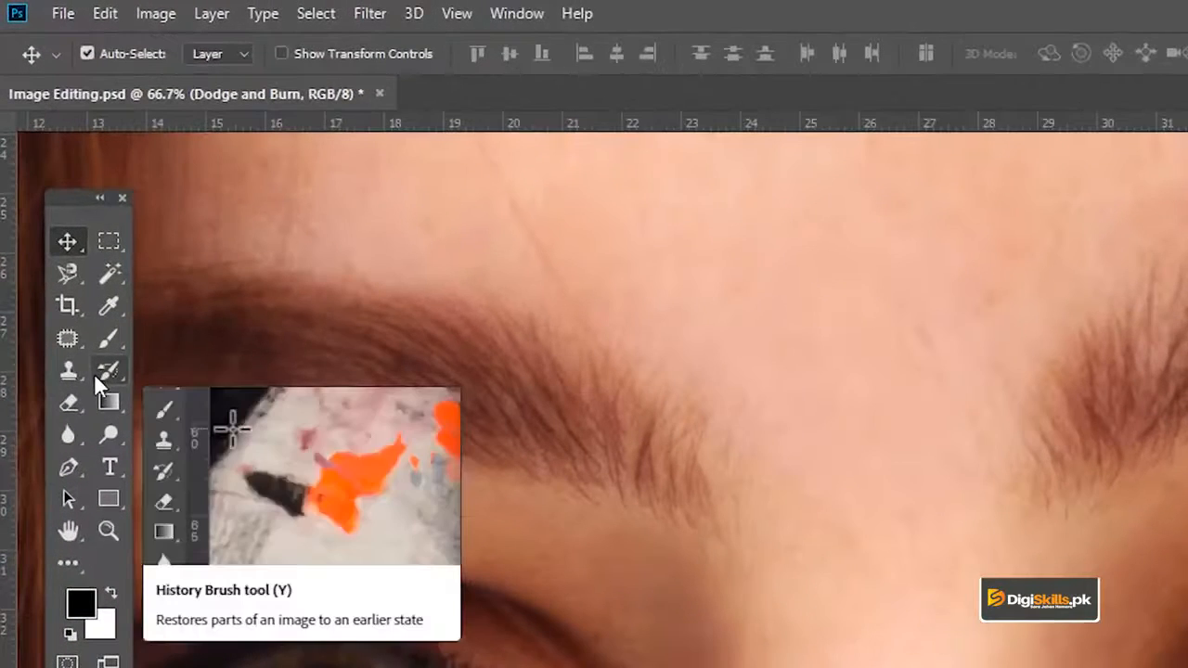
left_click(107, 434)
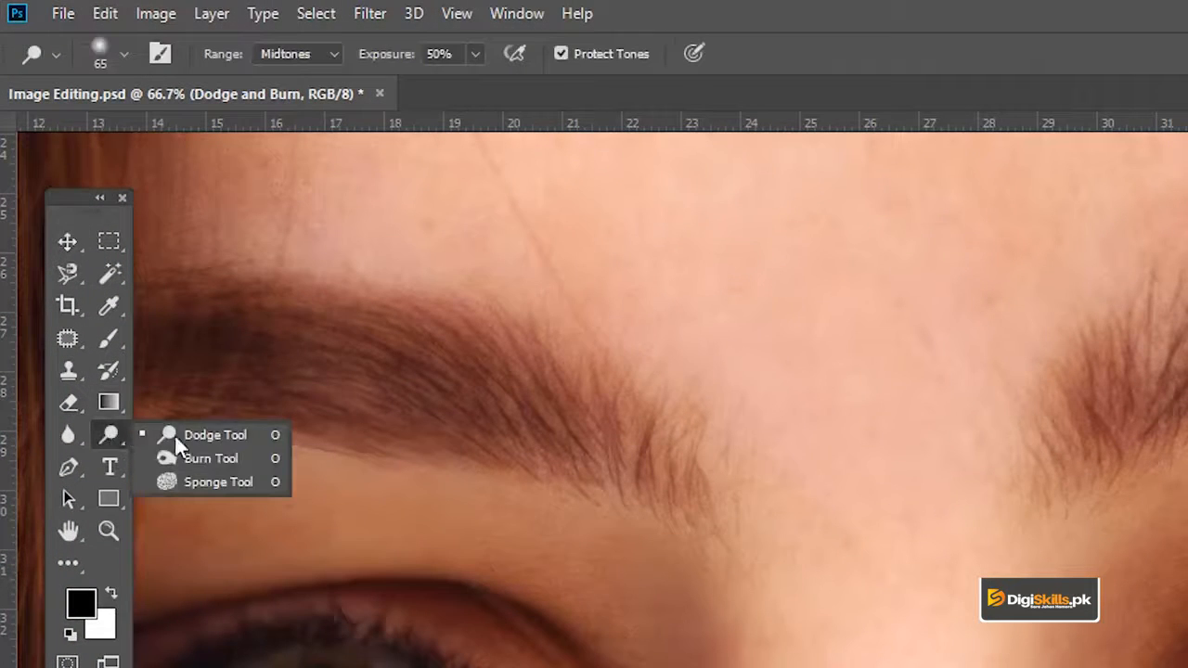
left_click(204, 428)
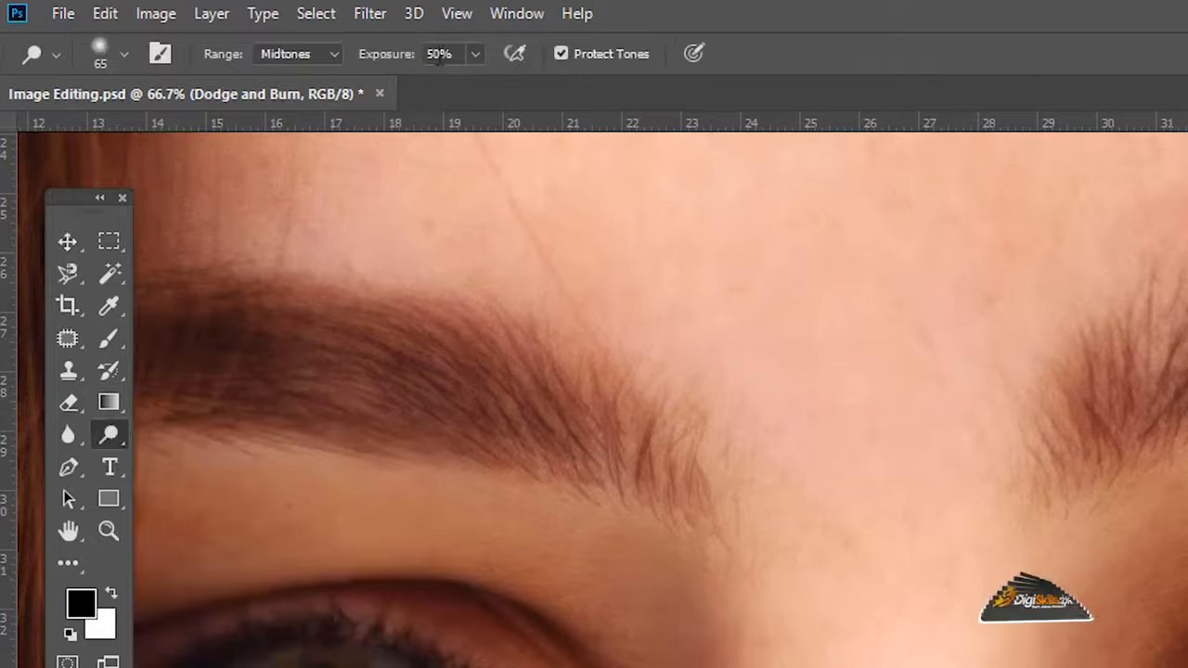
left_click(321, 54)
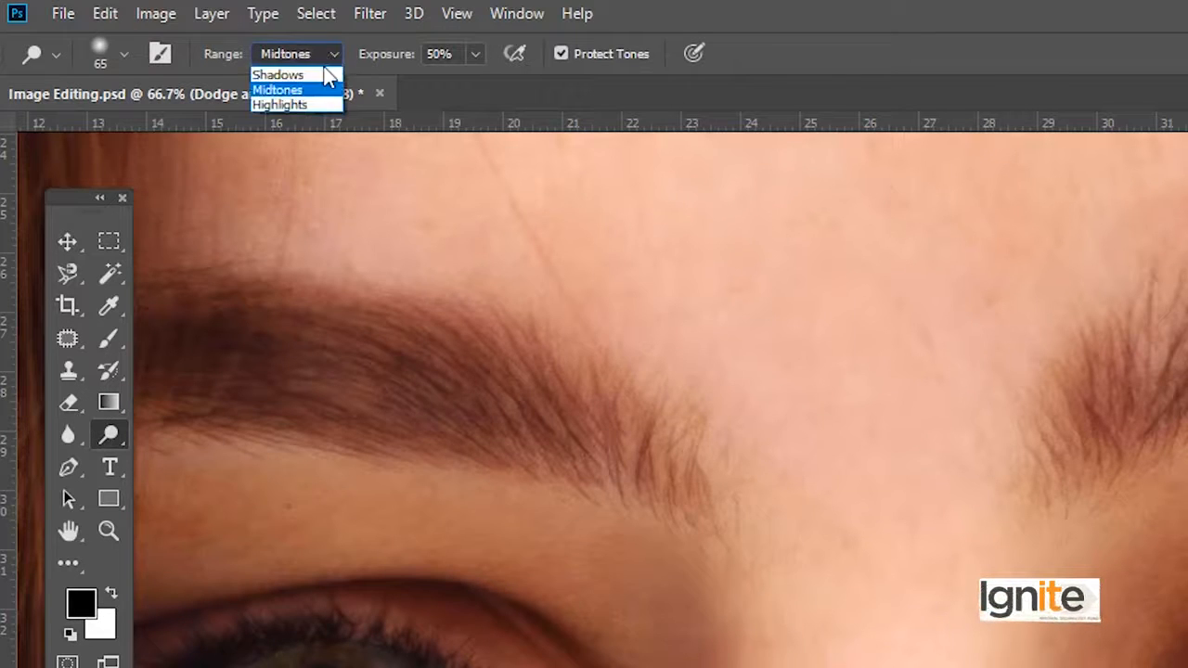
left_click(288, 54)
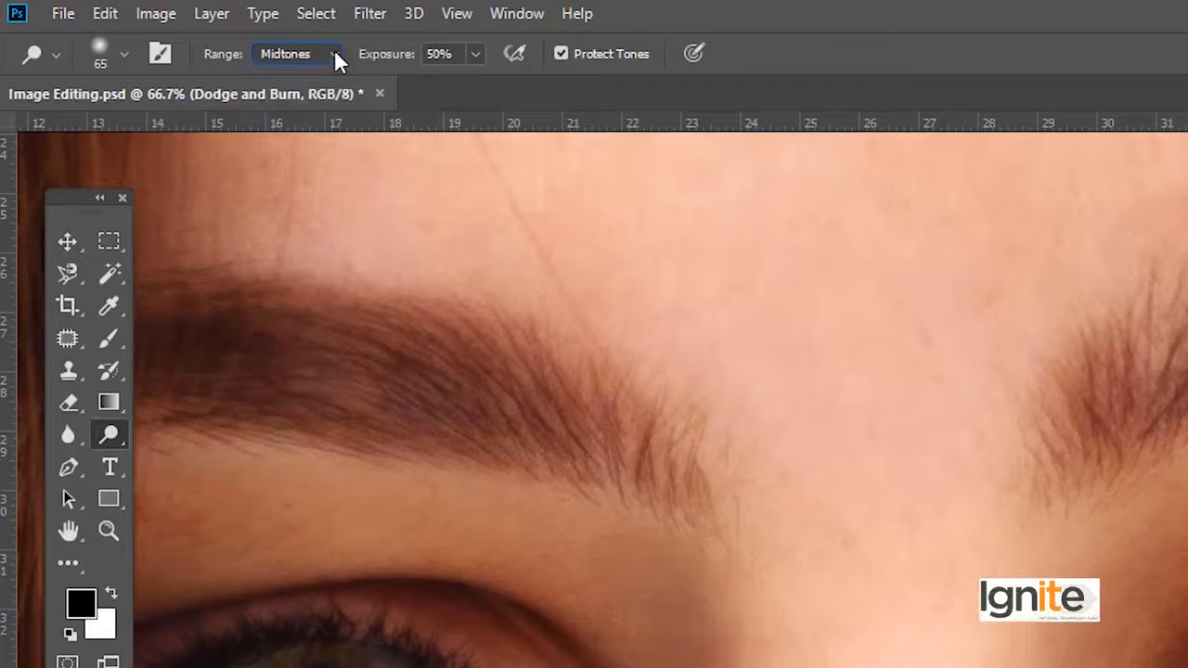
left_click(474, 53)
left_click_drag(475, 85, 450, 86)
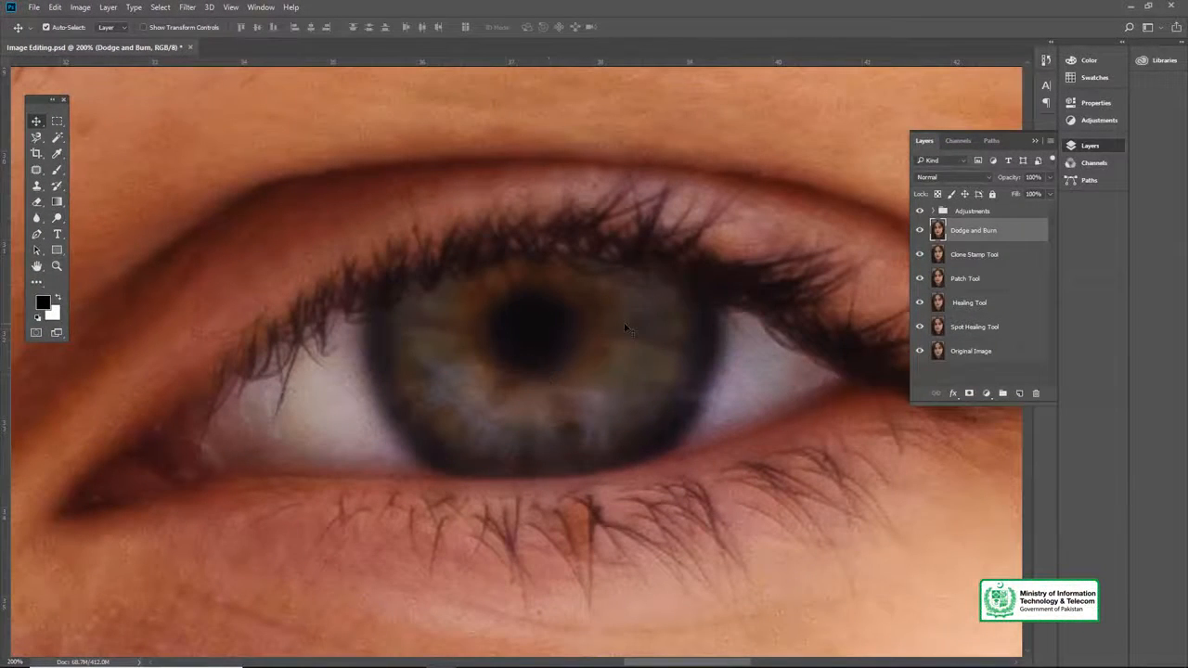
Step: Lighten the irises of both eyes with the Dodge Tool at brush size 50
key("o")
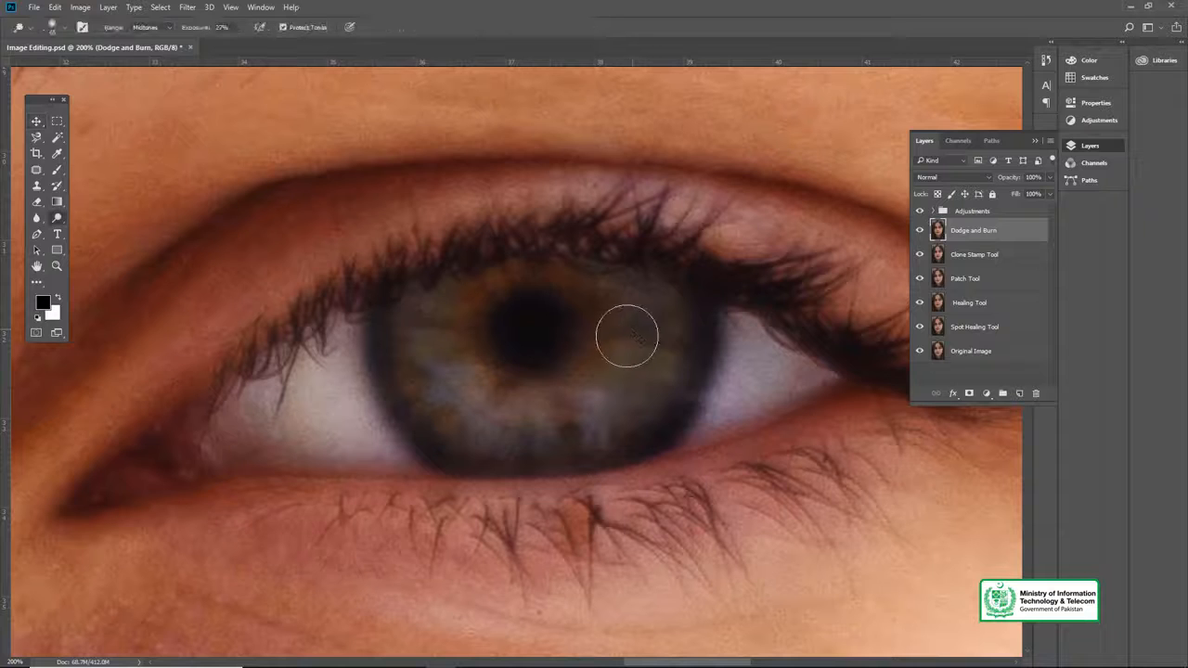
key("[")
mouse_move(658, 294)
left_mouse_down()
mouse_move(635, 377)
mouse_move(515, 411)
mouse_move(449, 380)
mouse_move(434, 307)
mouse_move(553, 414)
mouse_move(616, 358)
mouse_move(624, 307)
mouse_move(586, 432)
mouse_move(640, 322)
mouse_move(641, 358)
mouse_move(454, 404)
mouse_move(492, 436)
left_mouse_up()
key("space")
mouse_move(688, 317)
left_mouse_down()
mouse_move(835, 298)
mouse_move(816, 324)
left_mouse_up()
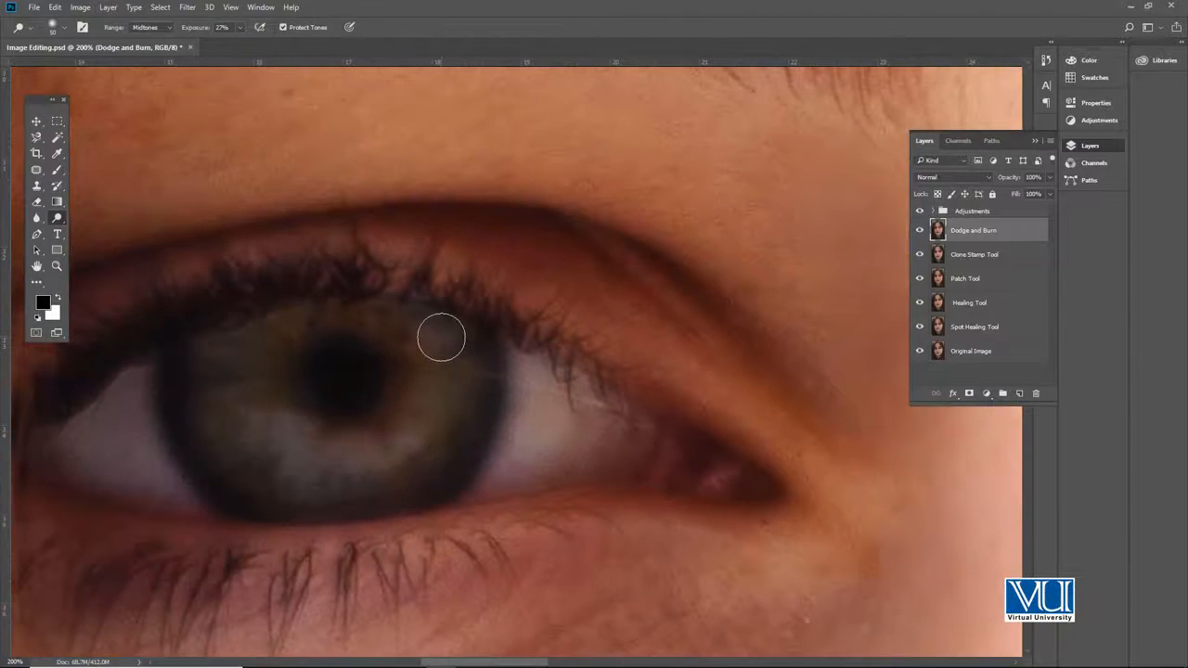
left_click_drag(387, 447, 428, 376)
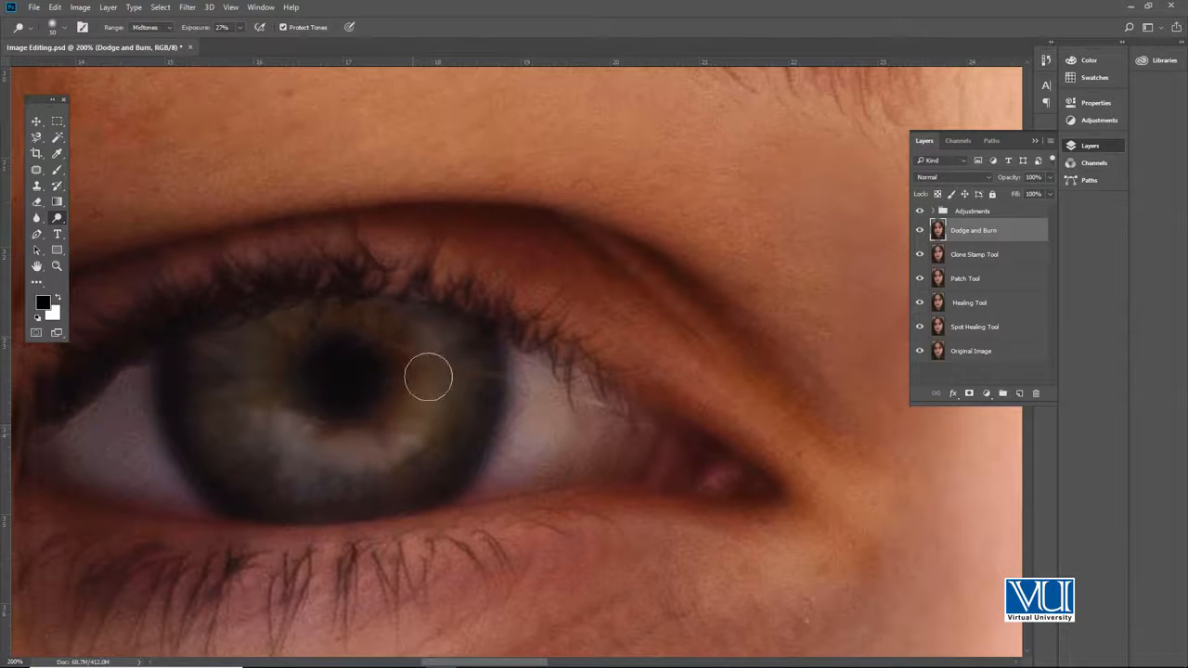
mouse_move(287, 437)
left_mouse_down()
mouse_move(354, 451)
mouse_move(413, 399)
left_mouse_up()
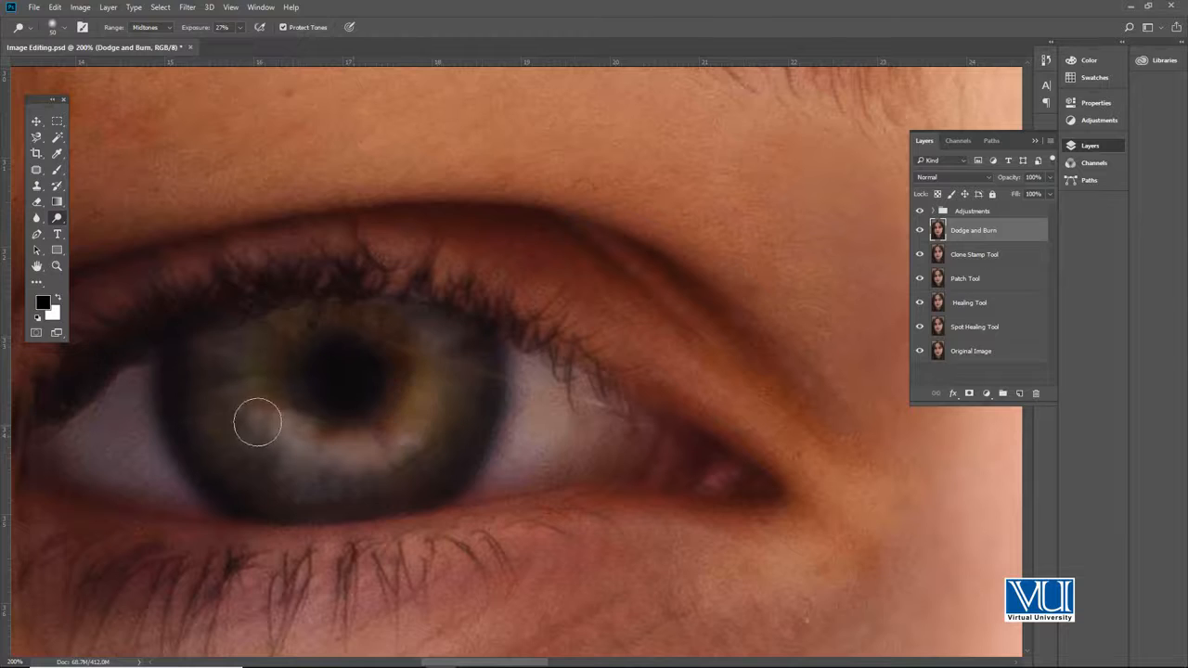
Step: Review the lightened eyes in the context of the whole face
key("z")
left_click(573, 384, "alt")
left_click(574, 390, "alt")
left_click(582, 412, "alt")
left_click(586, 416, "alt")
left_click(658, 413, "alt")
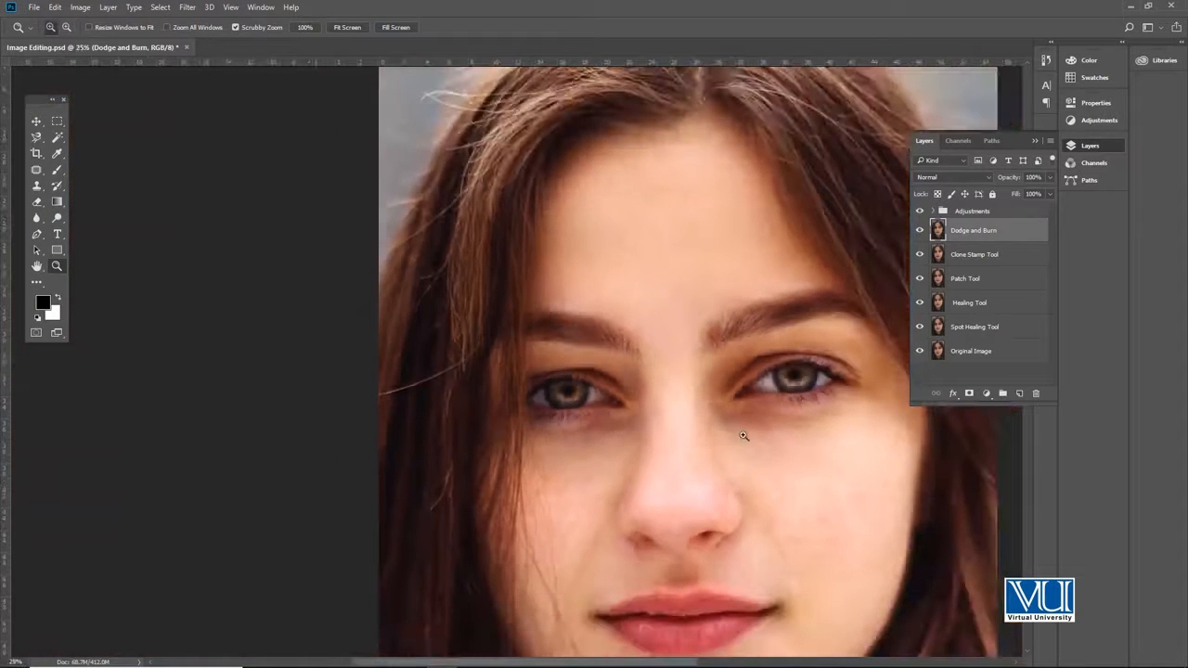
key("v")
left_click_drag(715, 390, 646, 419)
Step: Lower the Dodge exposure to 13% and lighten the nose from bridge to tip with a size 250 brush
key("z")
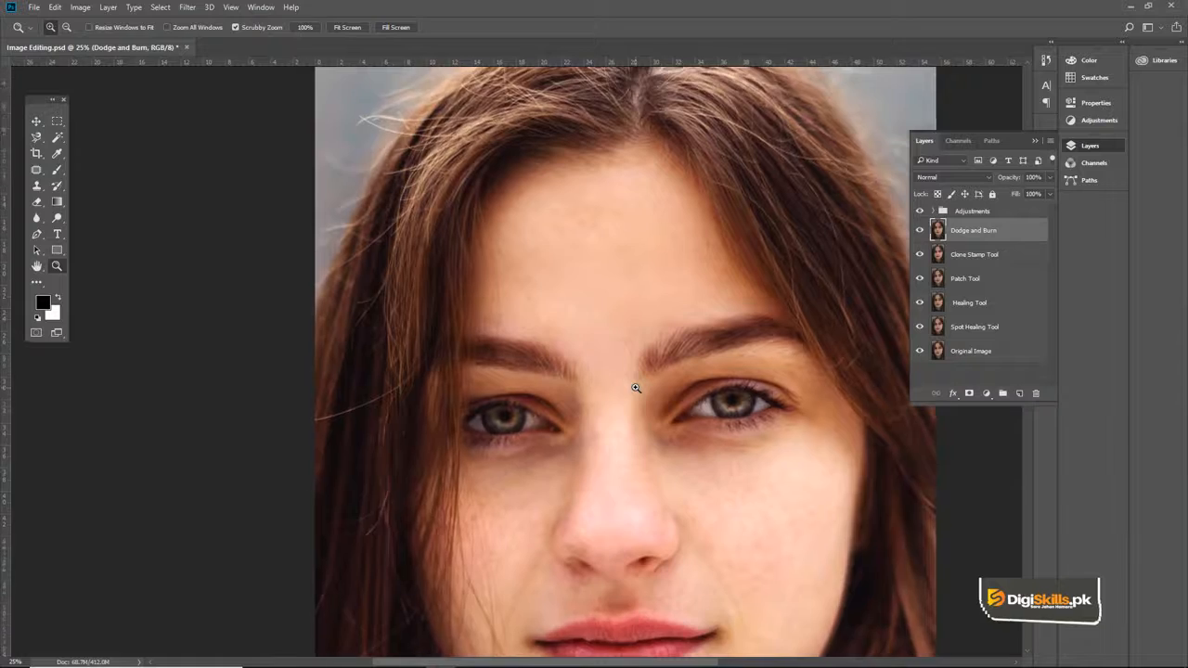
left_click(636, 388)
key("v")
key("o")
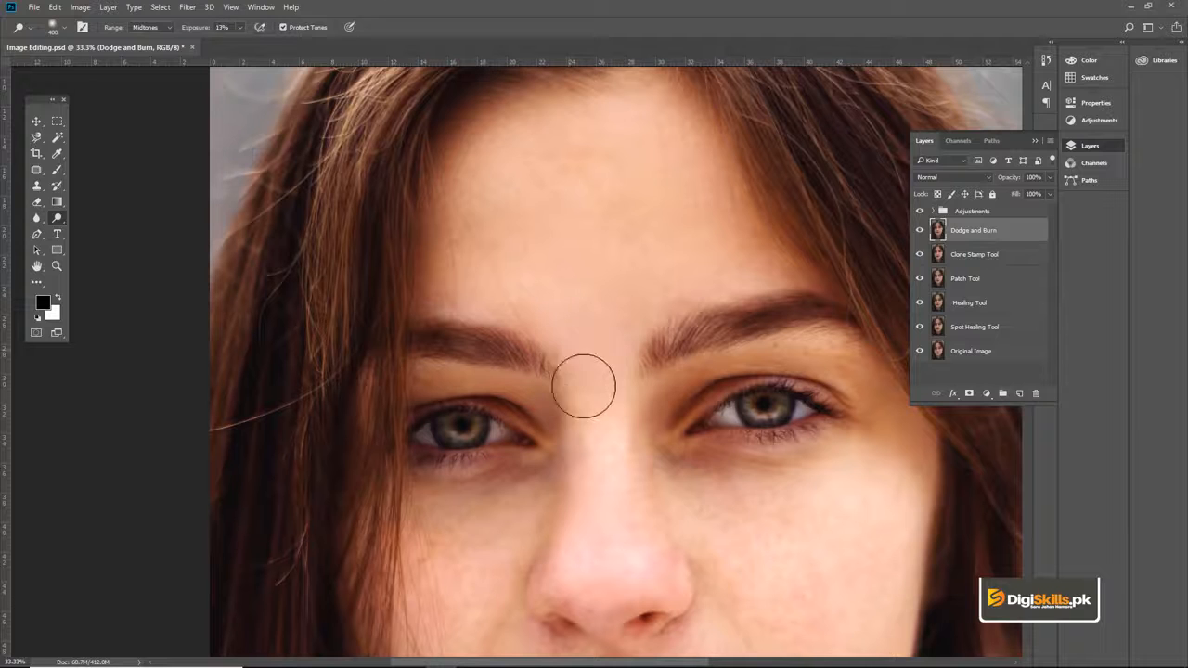
left_click_drag(600, 543, 553, 432)
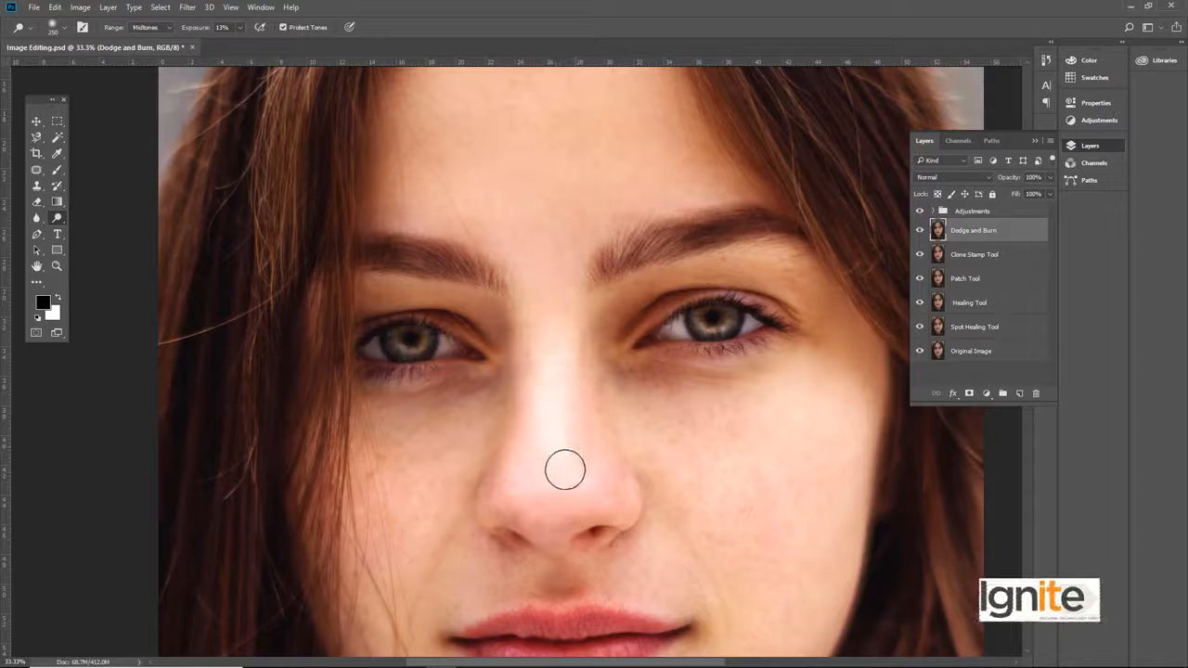
Step: Set the Dodge exposure to 8% and lighten the forehead with a size 600 brush
left_click(239, 27)
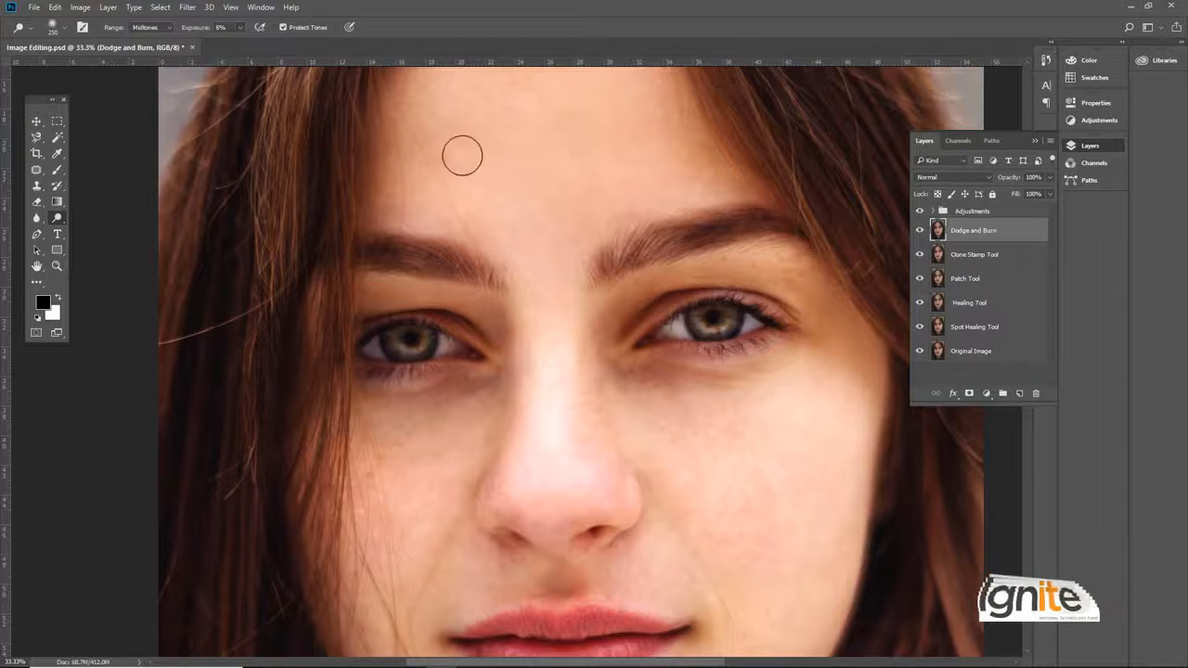
mouse_move(599, 111)
left_mouse_down()
mouse_move(557, 212)
mouse_move(564, 256)
left_mouse_up()
key("]")
key("]")
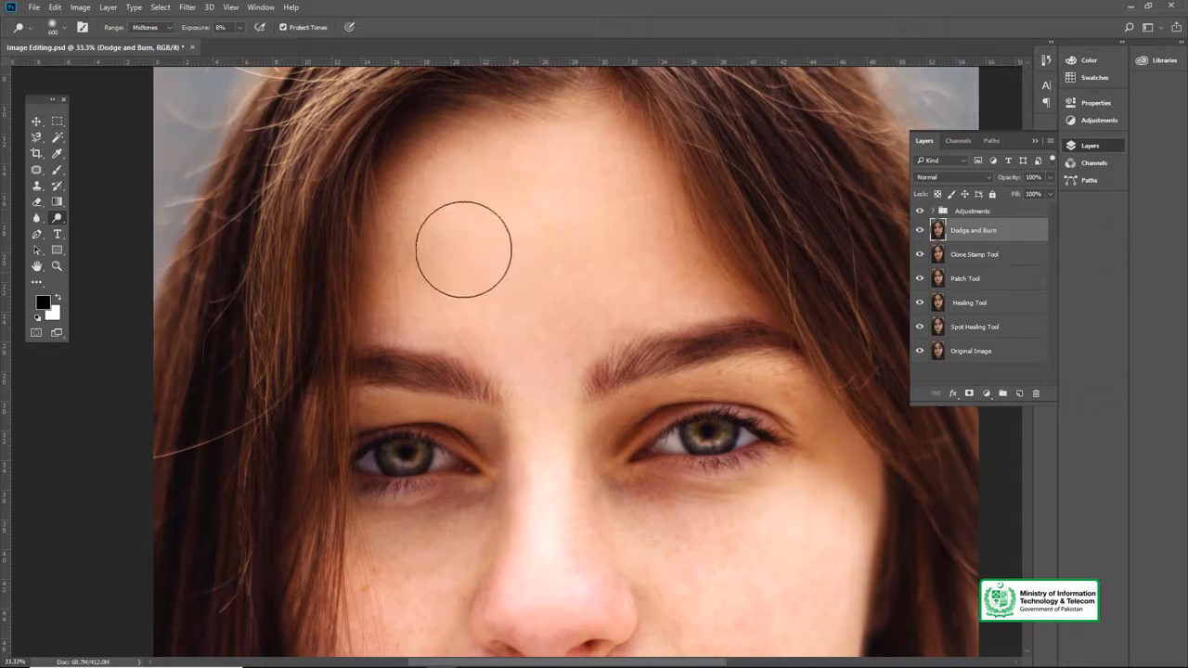
Step: Lighten the skin above the upper lip with a size 300 brush and both cheeks with a brush of size 500 to 600
left_click_drag(529, 329, 507, 167)
key("bracketleft")
key("bracketleft")
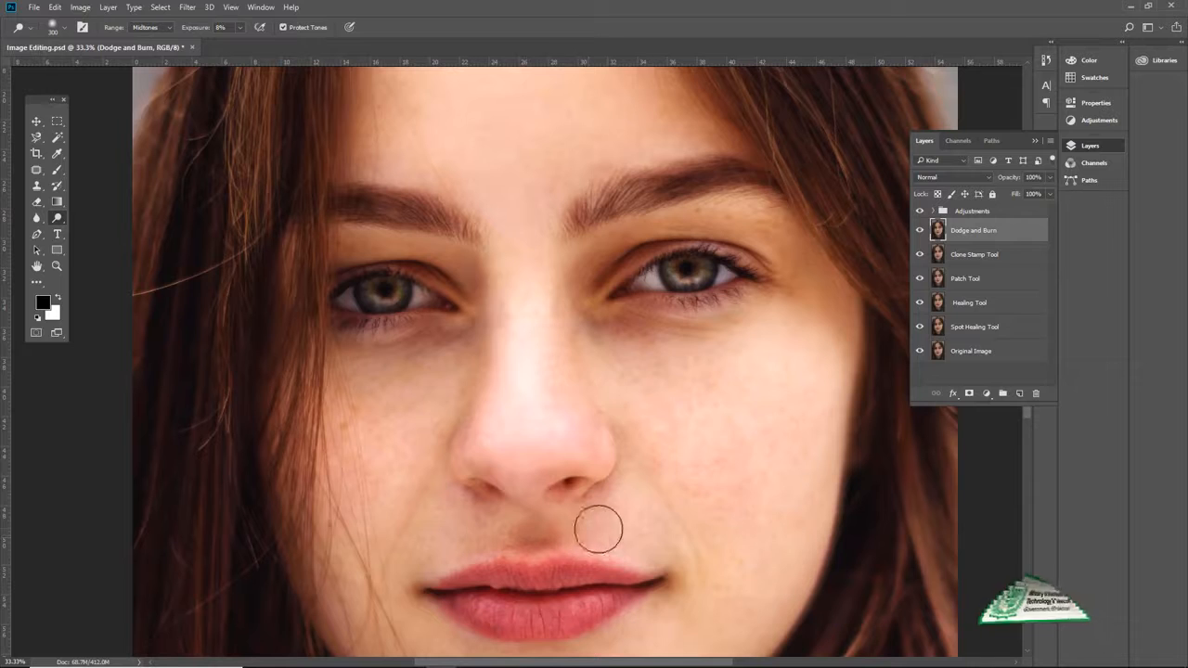
key("bracketright")
key("bracketright")
key("bracketright")
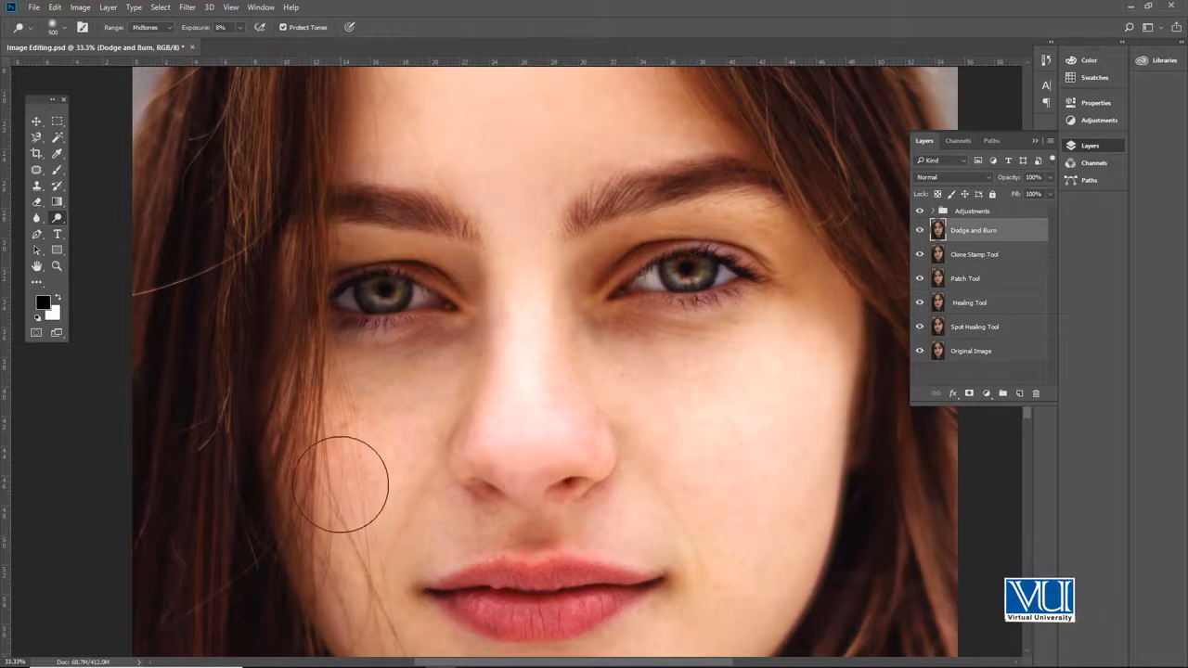
left_click_drag(344, 480, 455, 451)
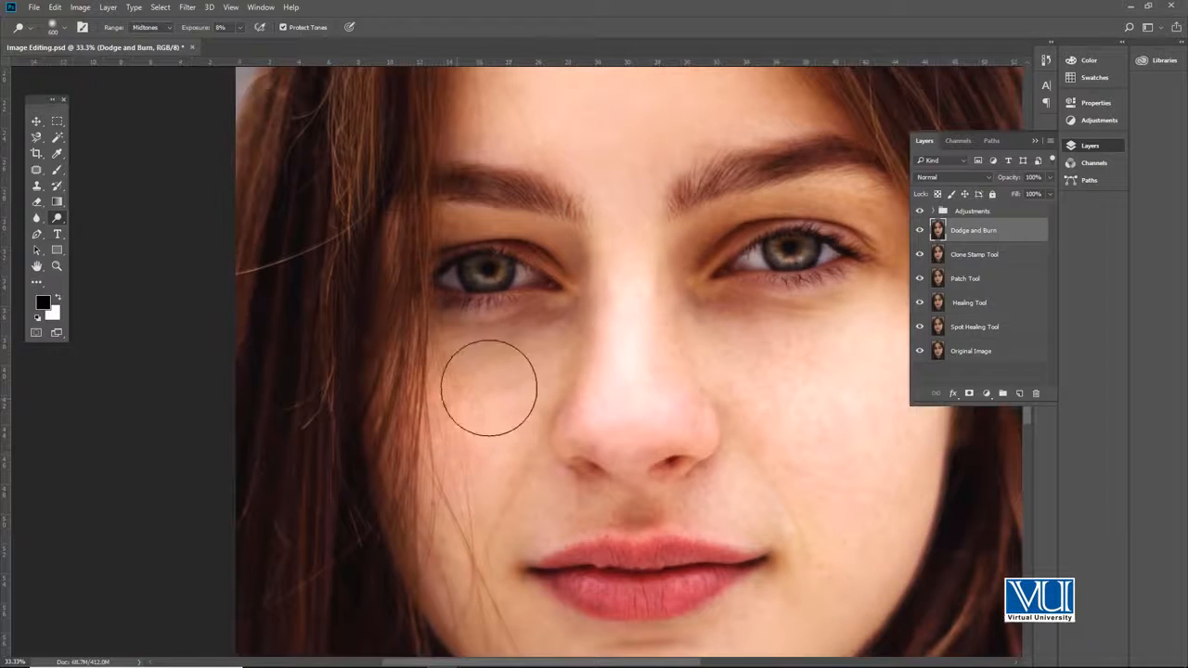
left_click_drag(486, 508, 467, 380)
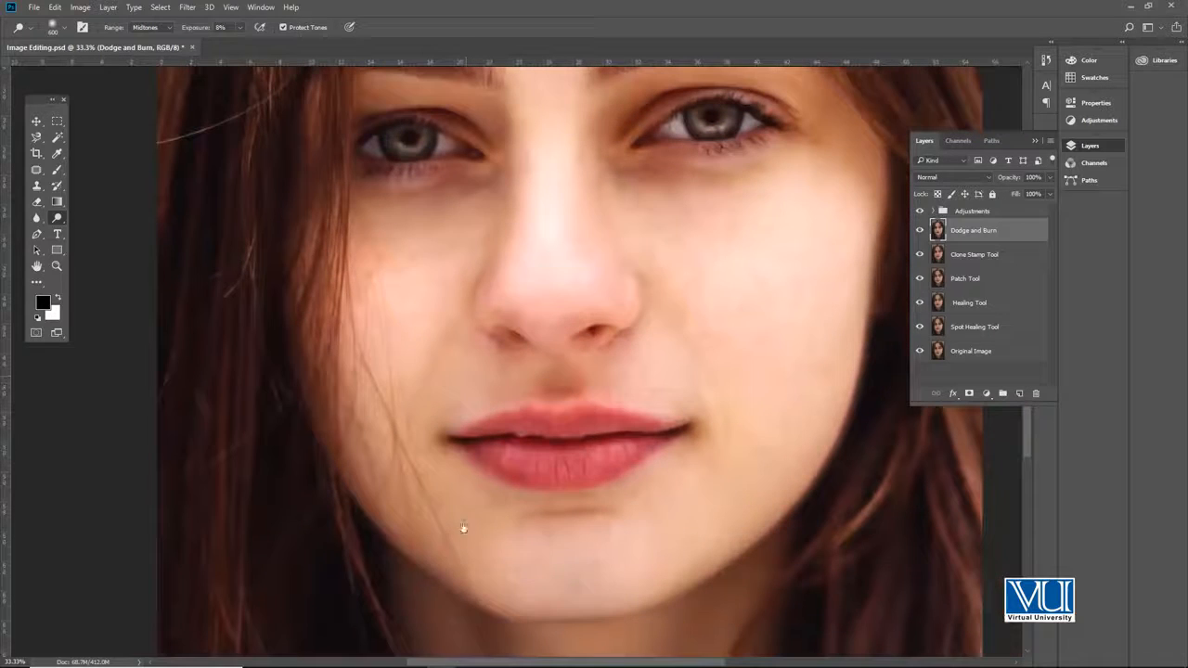
Step: Lighten the chin and the skin around the mouth, adapting the Dodge brush size to each area
key("bracketleft")
key("bracketleft")
key("bracketleft")
key("bracketright")
key("bracketright")
key("bracketright")
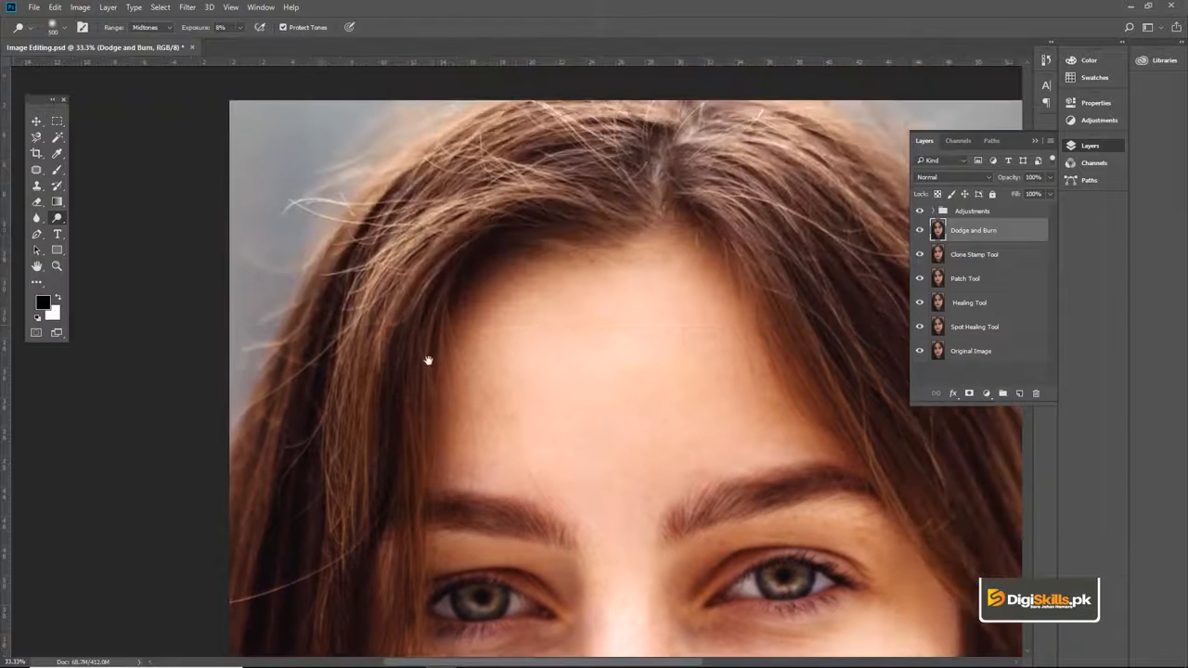
Step: Lighten the hair along the left-hand side of the face with a size 300 Dodge brush
left_click_drag(428, 360, 430, 369)
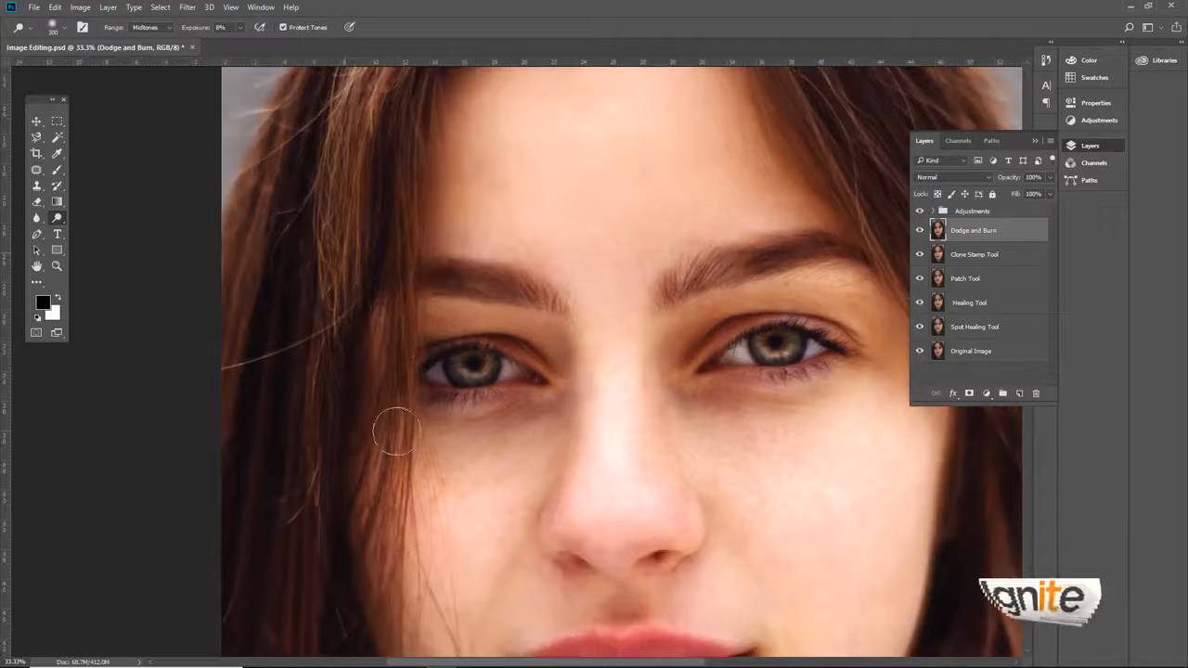
left_click_drag(390, 424, 403, 352)
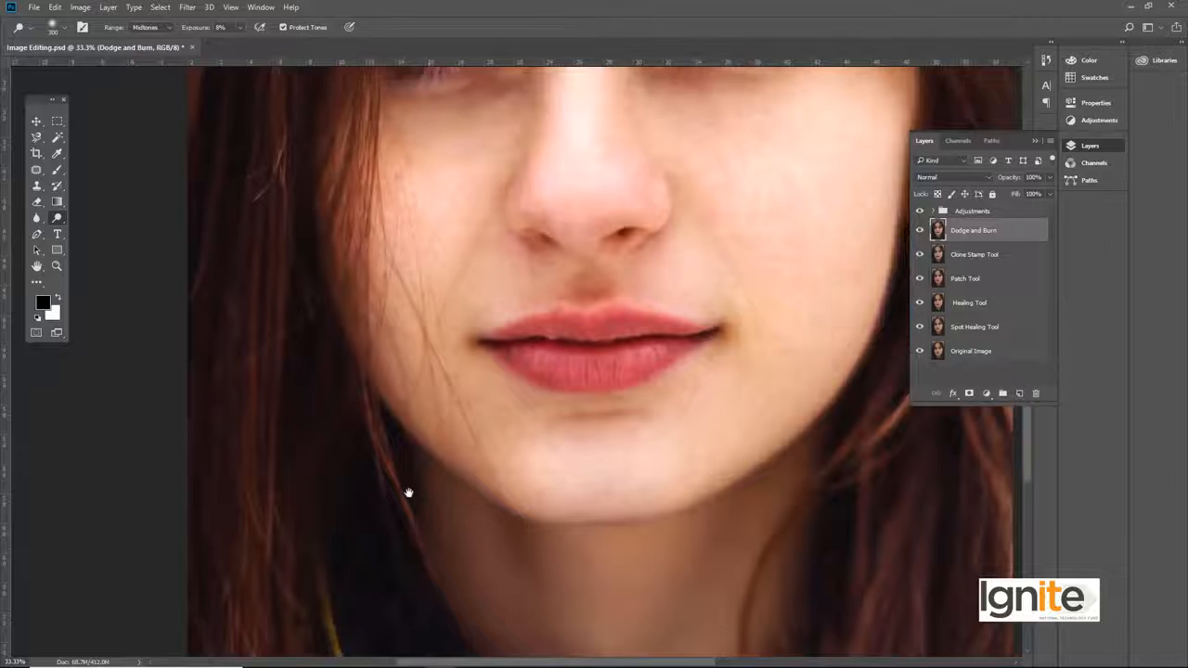
left_click_drag(409, 492, 342, 340)
left_click_drag(352, 266, 371, 529)
left_click_drag(357, 301, 368, 439)
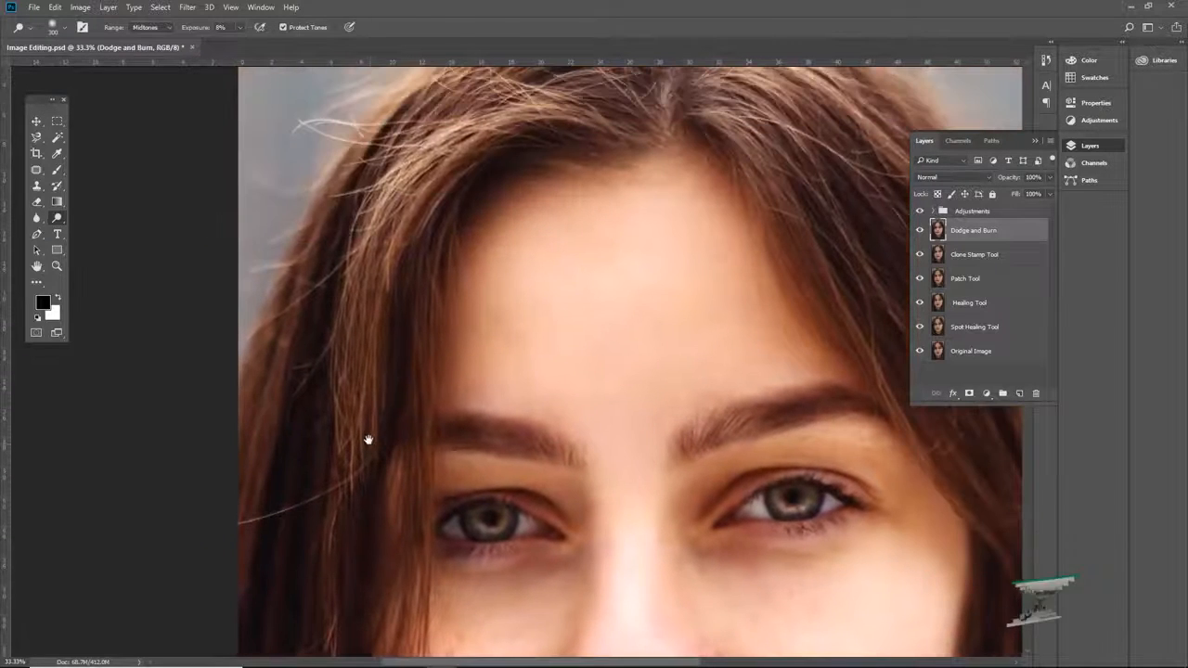
left_click_drag(422, 167, 389, 409)
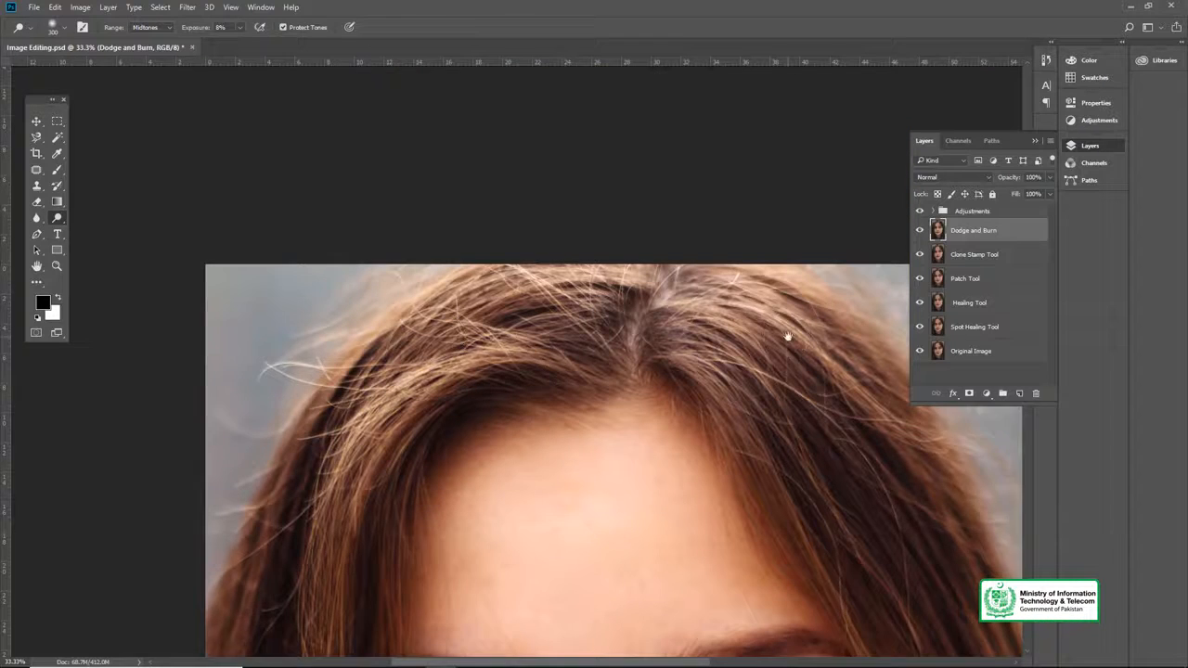
Step: Lighten the hair at the crown and along the right-hand side of the face with the same size 300 brush
left_click_drag(787, 336, 509, 258)
mouse_move(558, 498)
left_mouse_down()
mouse_move(557, 389)
mouse_move(518, 380)
mouse_move(534, 279)
left_mouse_up()
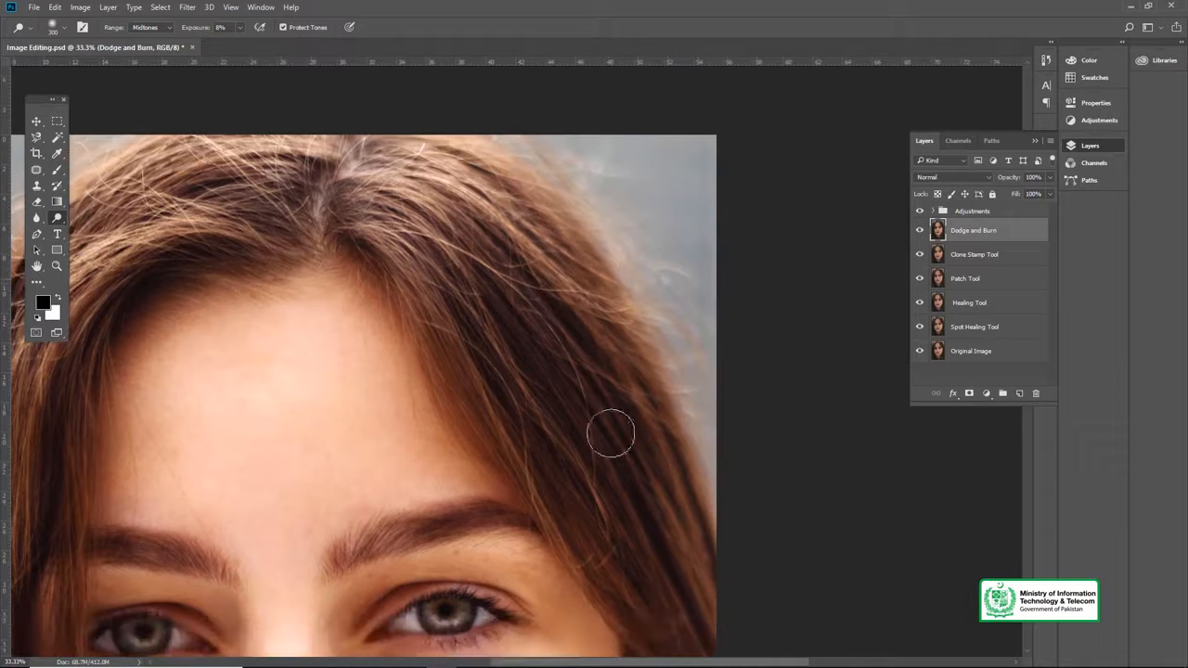
left_click_drag(610, 434, 512, 312)
left_click_drag(631, 381, 621, 274)
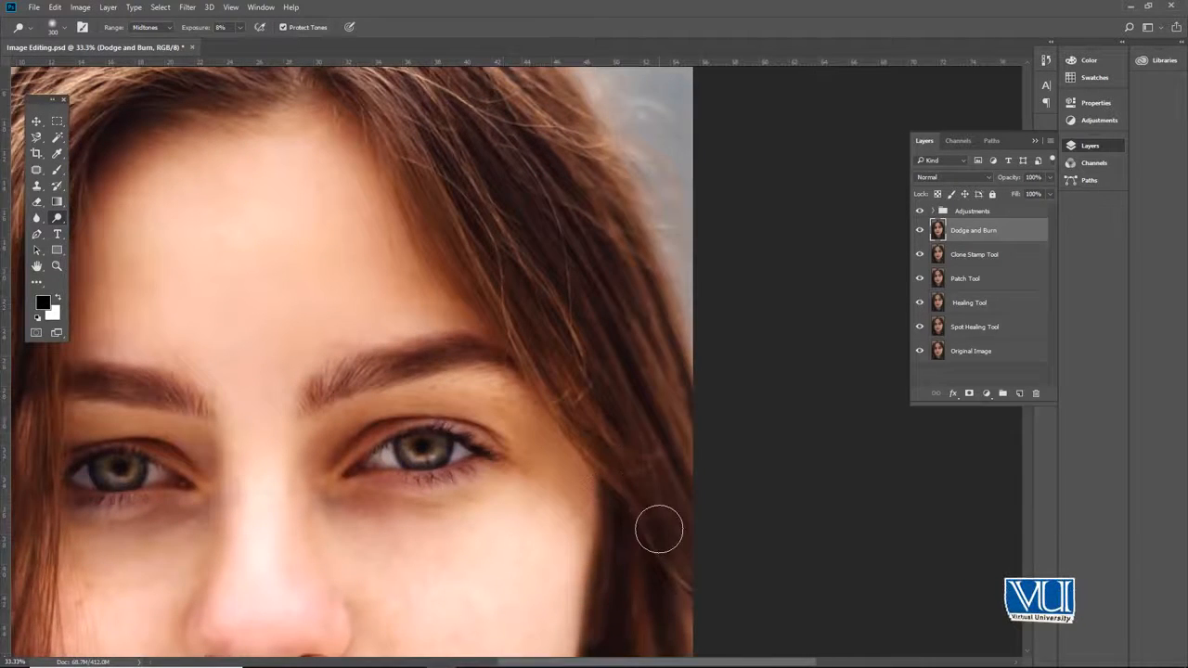
left_click_drag(556, 432, 708, 427)
left_click_drag(620, 394, 709, 339)
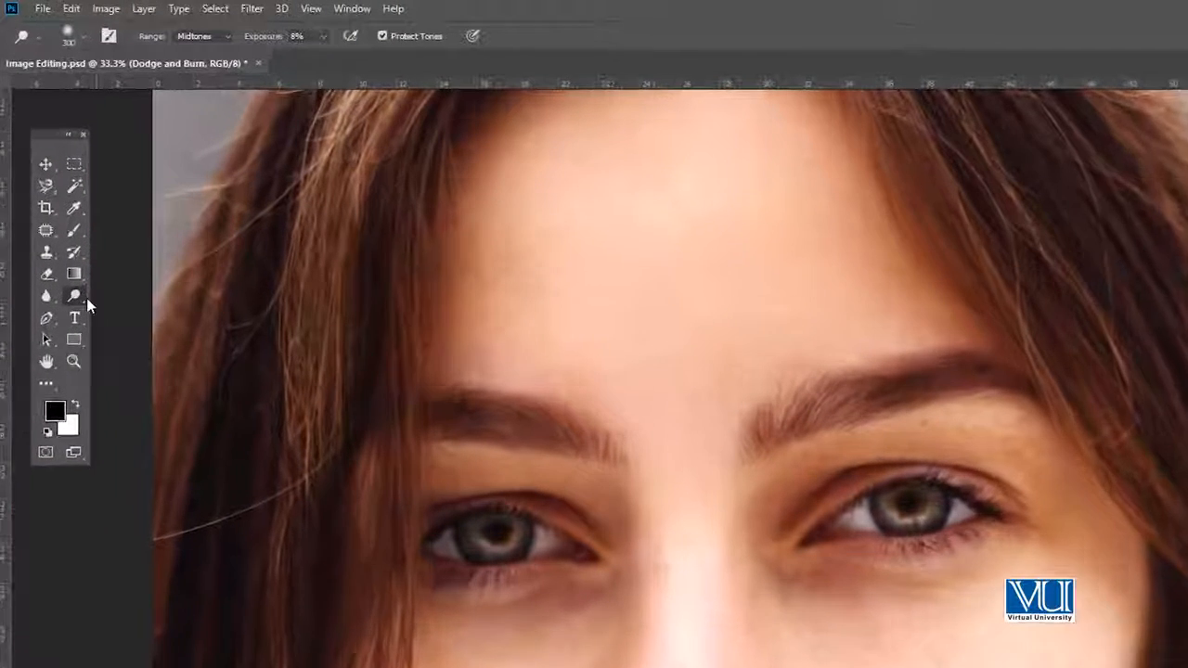
Step: Switch to the Burn Tool and set its exposure to 10% for the midtones
right_click(84, 297)
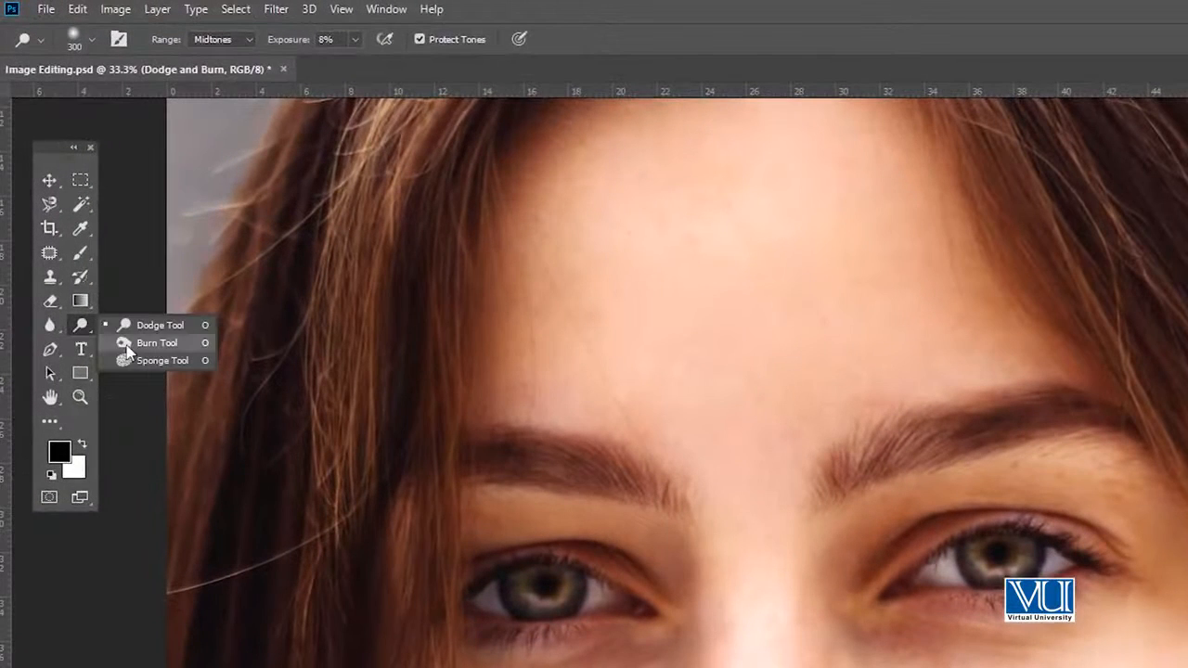
left_click(127, 345)
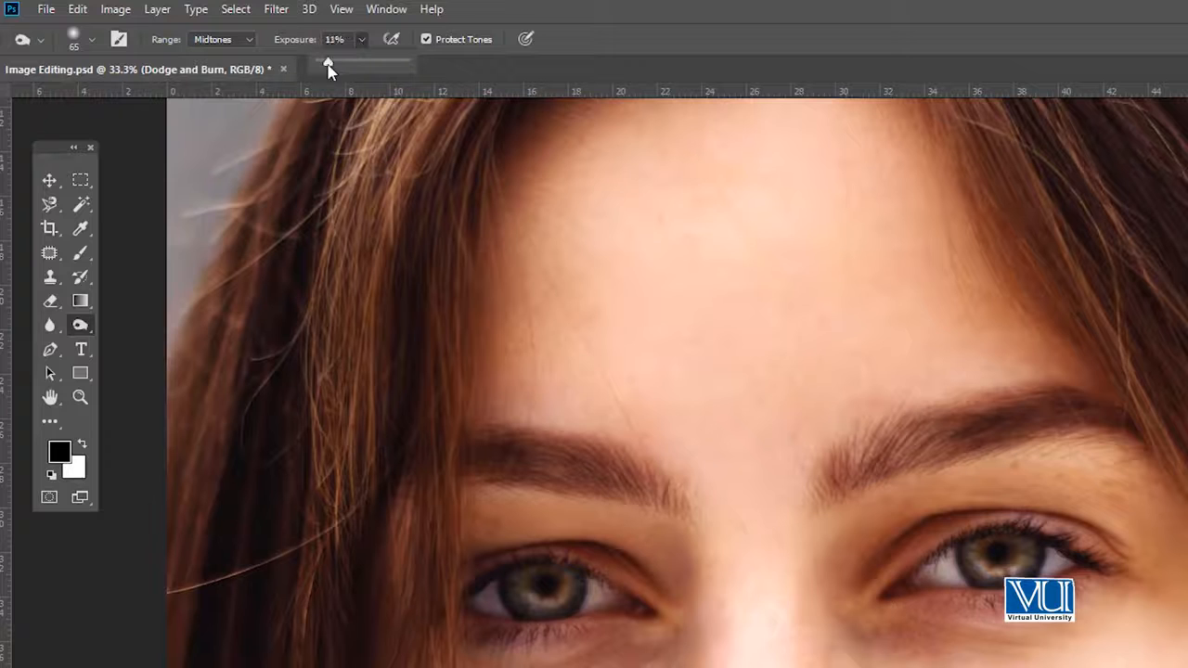
left_click(599, 5)
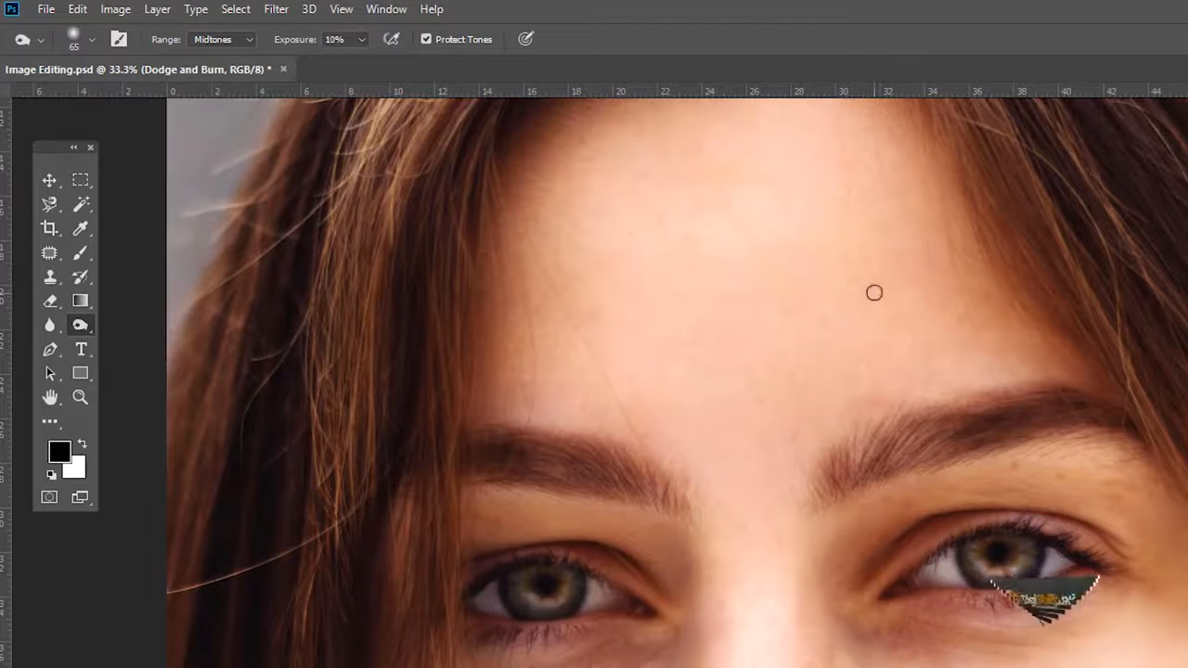
Step: Darken both sides of the forehead along the hairline with a size 400 Burn brush
key("bracketright")
key("bracketright")
key("bracketright")
key("bracketright")
key("bracketright")
key("bracketright")
key("bracketright")
mouse_move(890, 265)
left_mouse_down()
mouse_move(877, 337)
mouse_move(899, 393)
left_mouse_up()
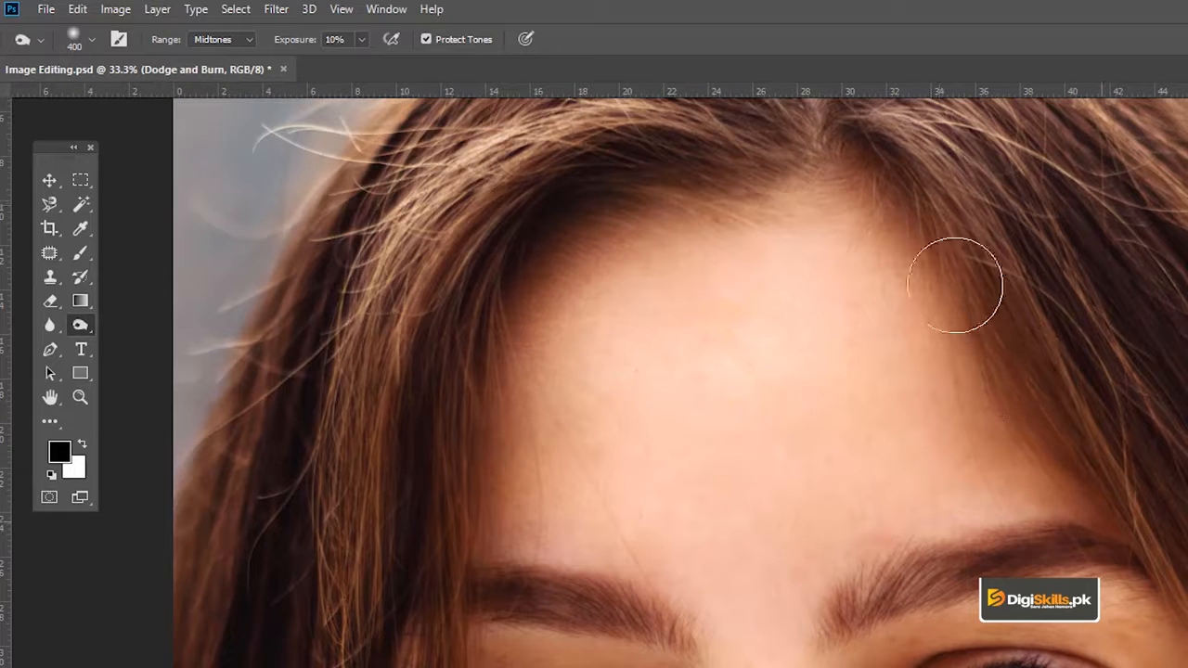
mouse_move(592, 264)
left_mouse_down()
mouse_move(542, 351)
mouse_move(483, 545)
mouse_move(558, 521)
left_mouse_up()
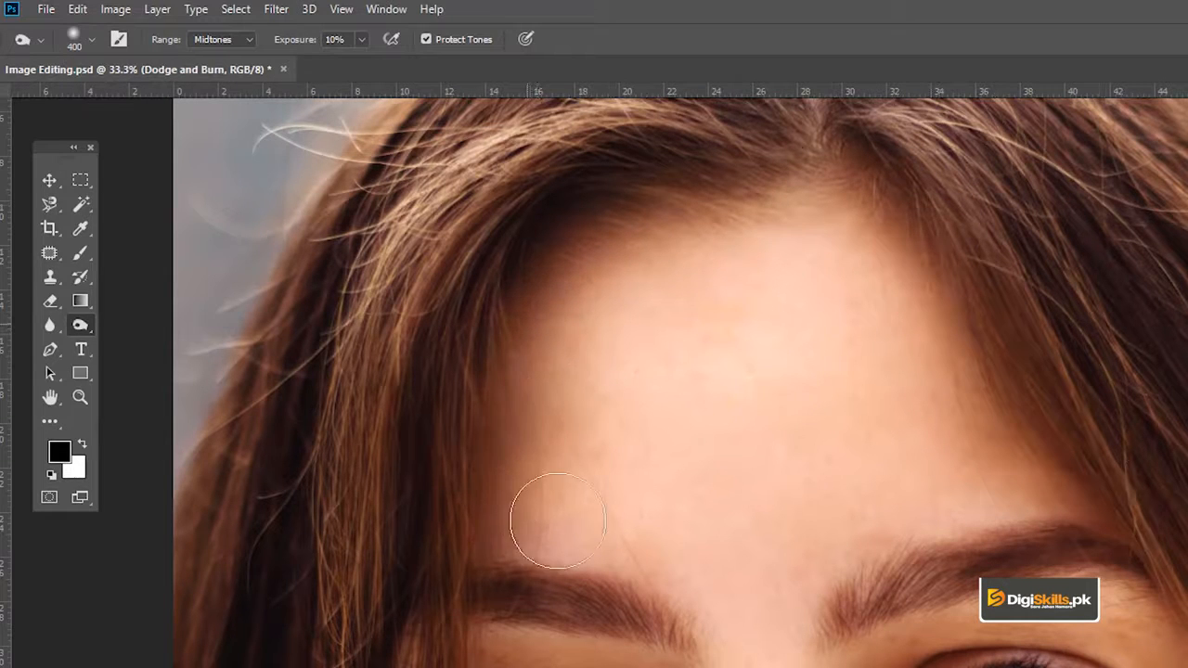
Step: Darken the eyebrows and the skin around the inner eye corners with a size 200 Burn brush
left_click_drag(738, 589, 756, 501)
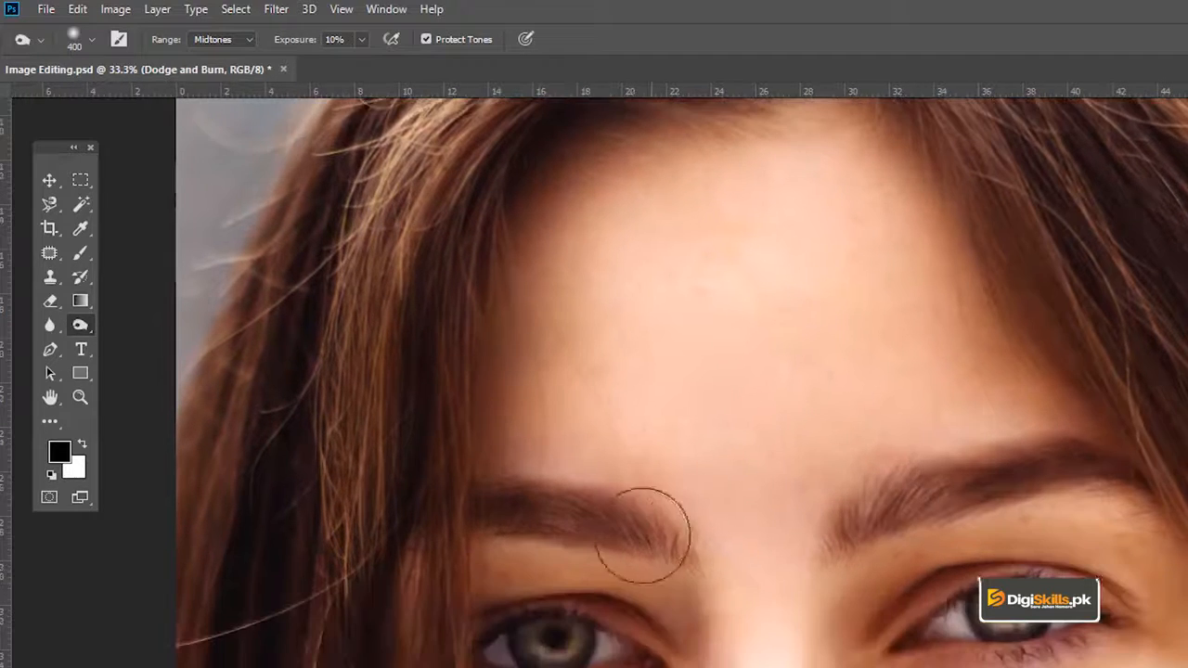
key("bracketleft")
key("bracketleft")
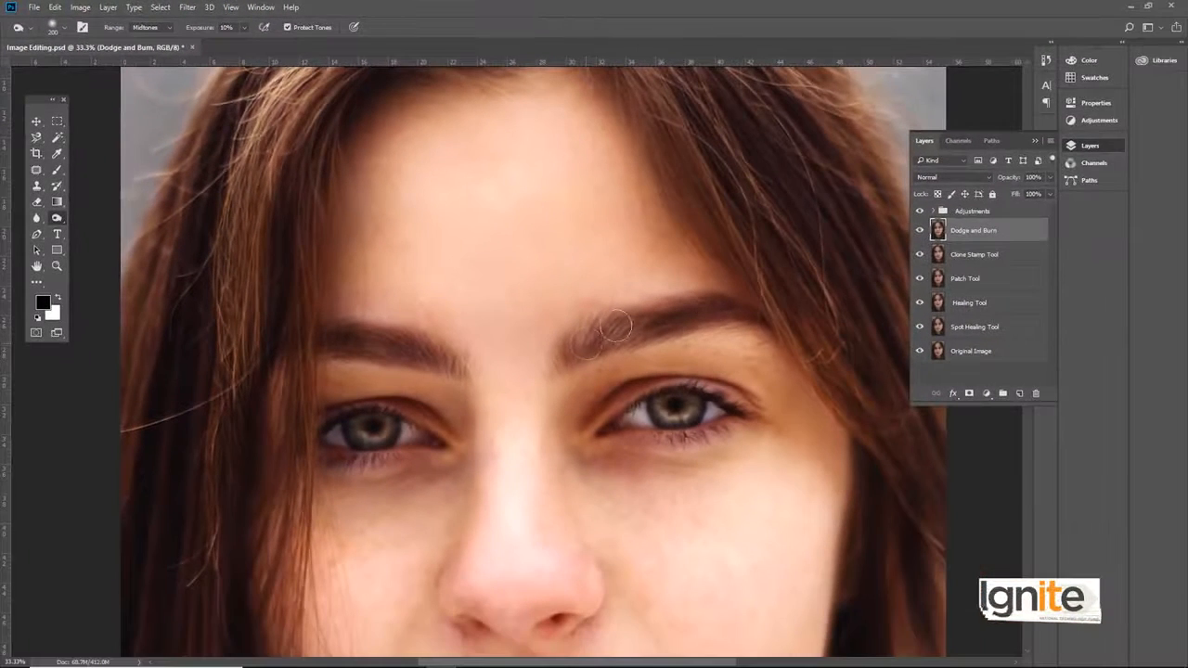
left_click_drag(454, 371, 456, 327)
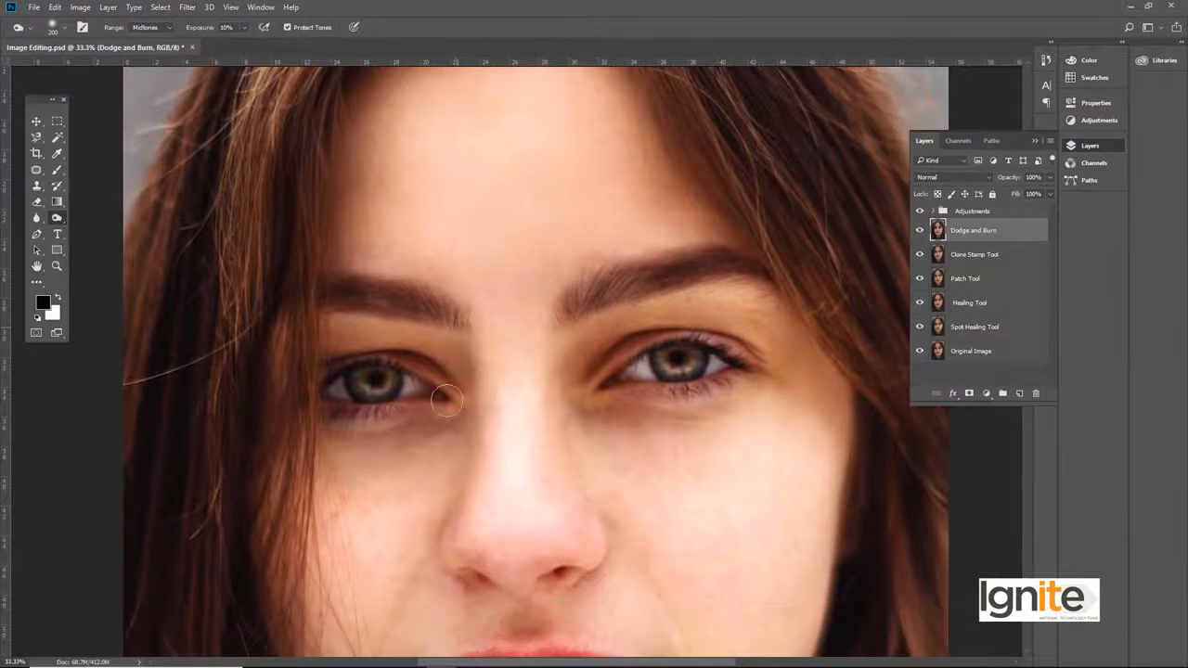
left_click_drag(440, 422, 459, 261)
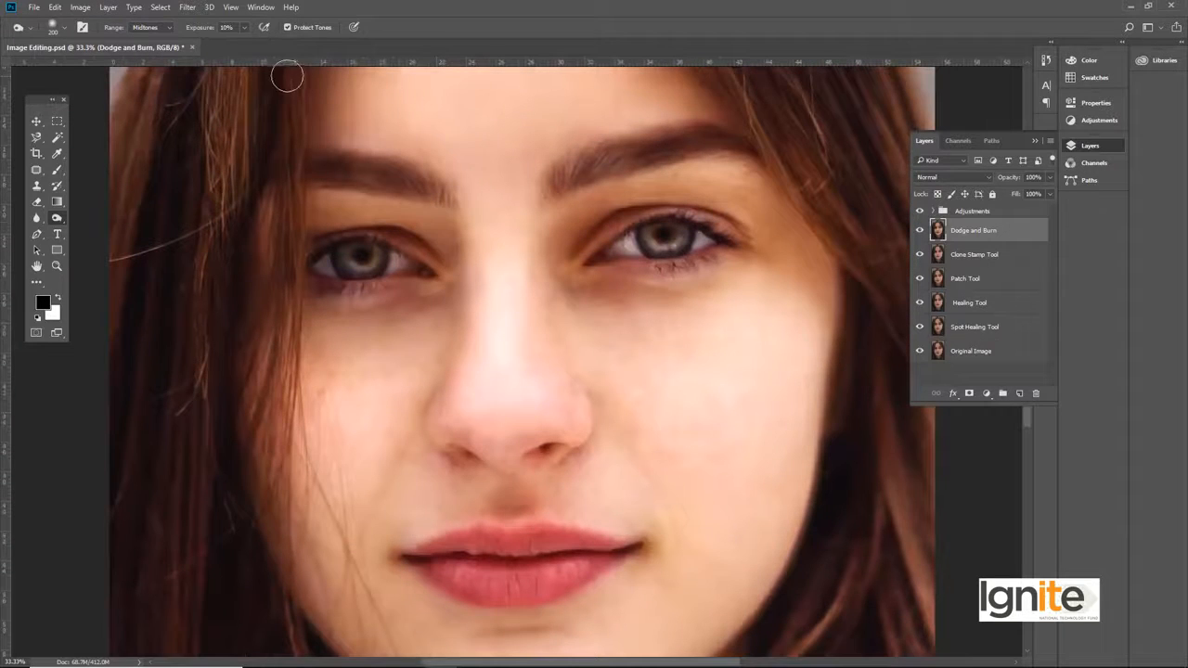
Step: Set the Burn exposure to 9% and darken the skin beside the nose, on the cheek and around the chin
mouse_move(243, 44)
left_mouse_down()
mouse_move(262, 47)
mouse_move(247, 44)
left_mouse_up()
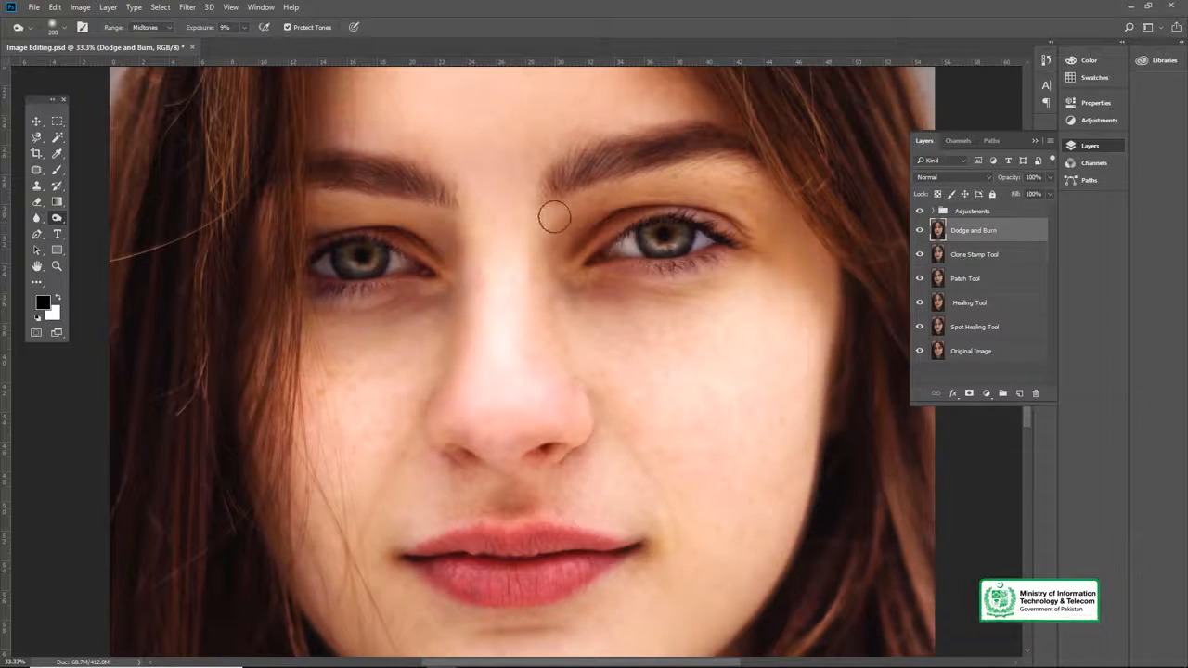
left_click_drag(588, 372, 581, 344)
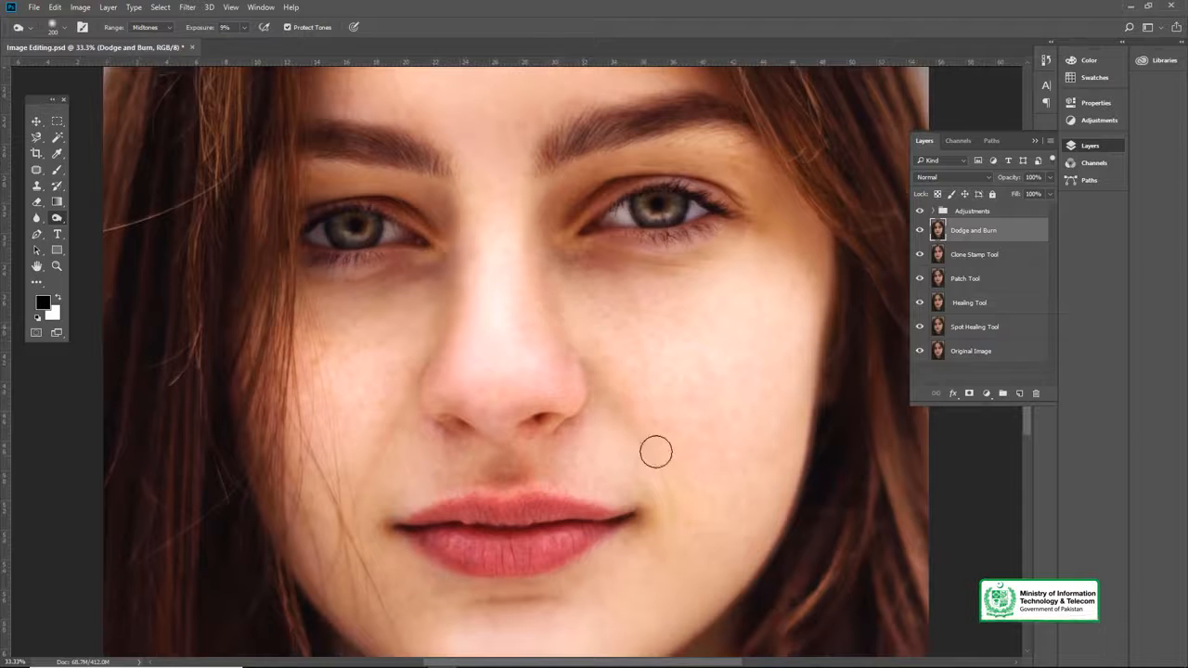
left_click_drag(624, 436, 601, 383)
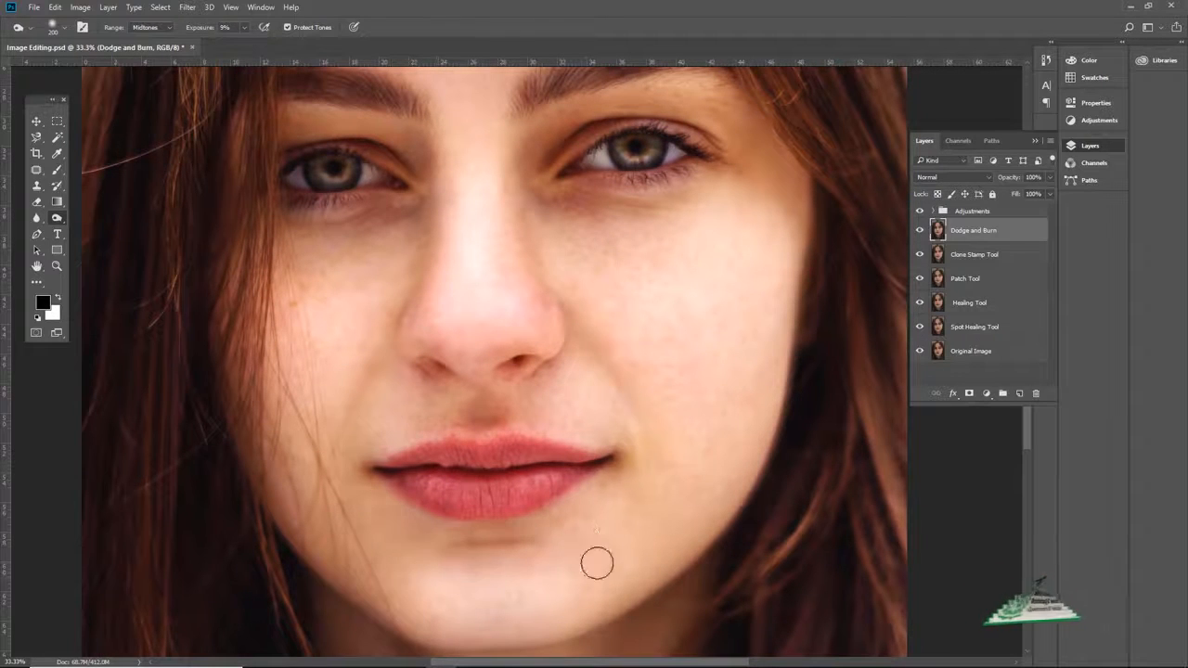
scroll(594, 571, "up", 5)
Step: Darken the forehead edges and the hair roots above them, reducing the Burn brush from size 400
left_click_drag(657, 481, 694, 555)
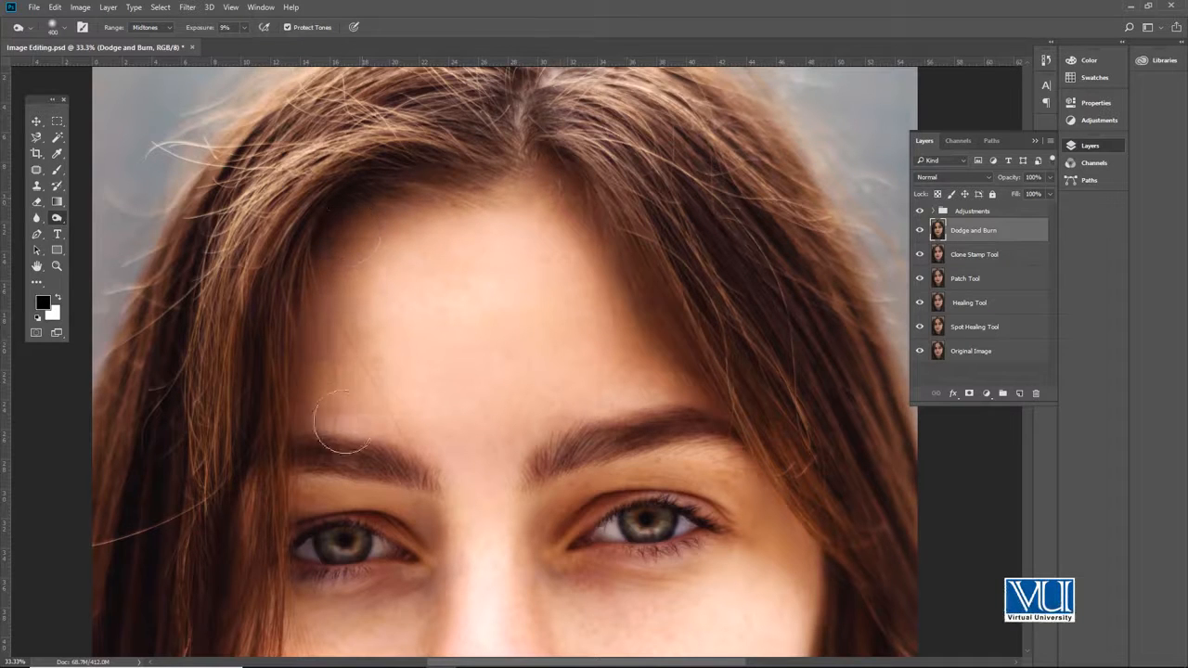
left_click_drag(463, 153, 506, 219)
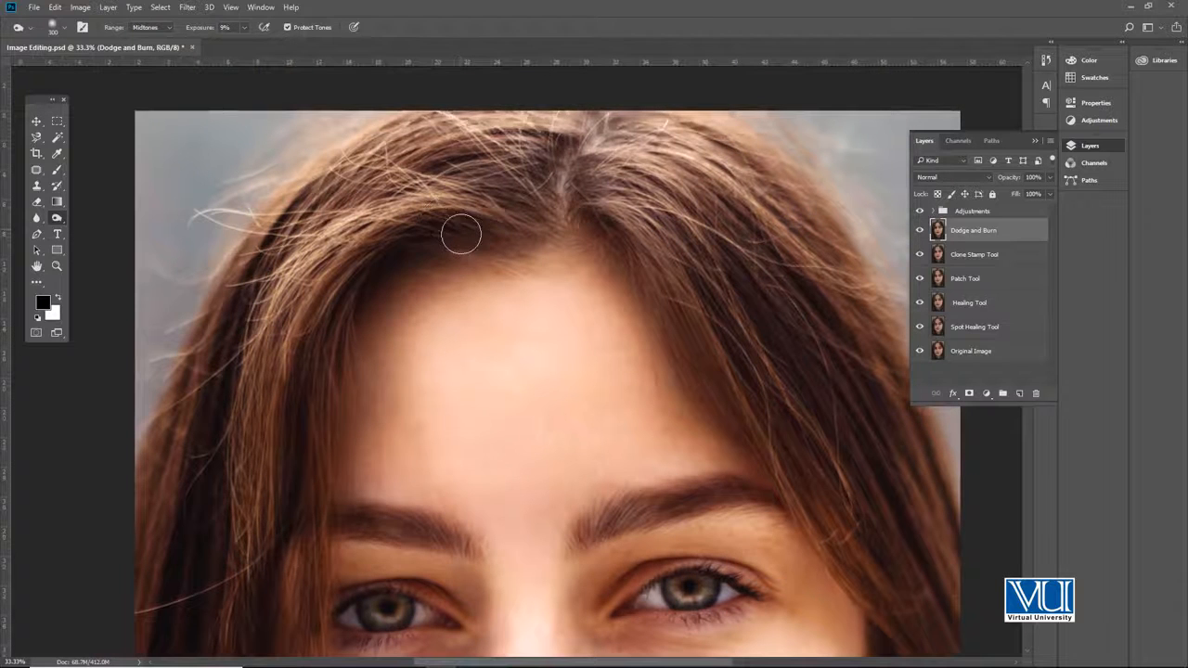
left_click_drag(333, 332, 340, 268)
key("bracketleft")
key("bracketleft")
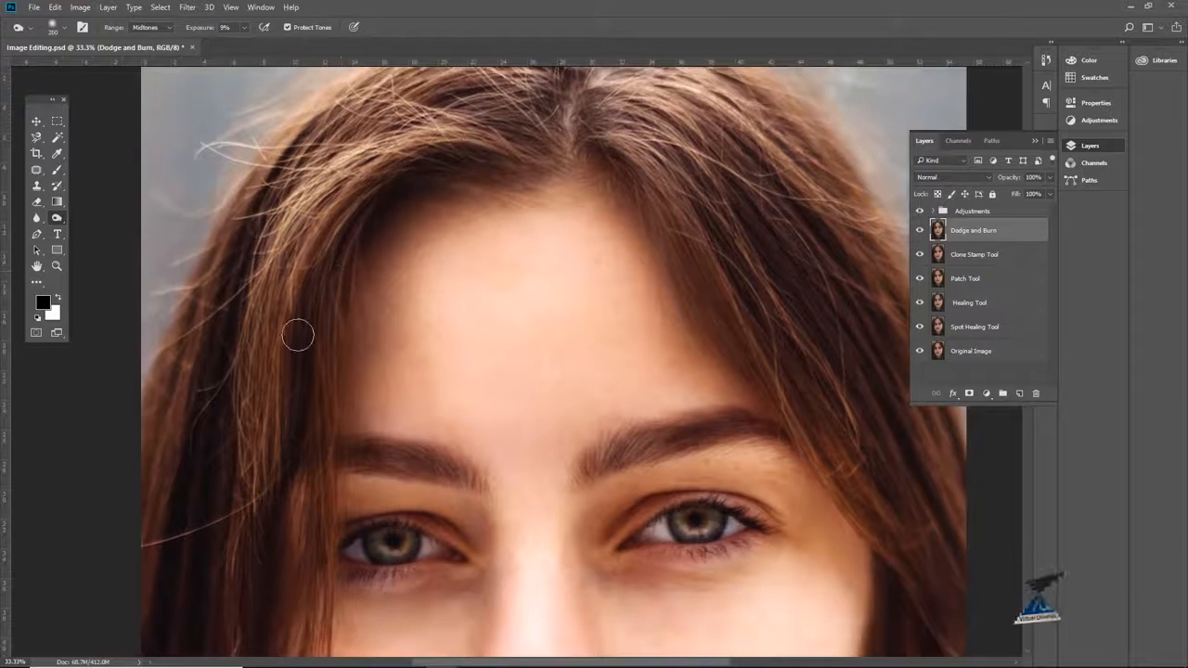
Step: Darken the hair strands on both sides of the face with a size 200 Burn brush
left_click_drag(203, 382, 278, 192)
left_click_drag(354, 357, 338, 318)
left_click_drag(877, 388, 662, 365)
left_click_drag(657, 427, 643, 374)
left_click_drag(625, 123, 620, 276)
left_click_drag(643, 370, 666, 261)
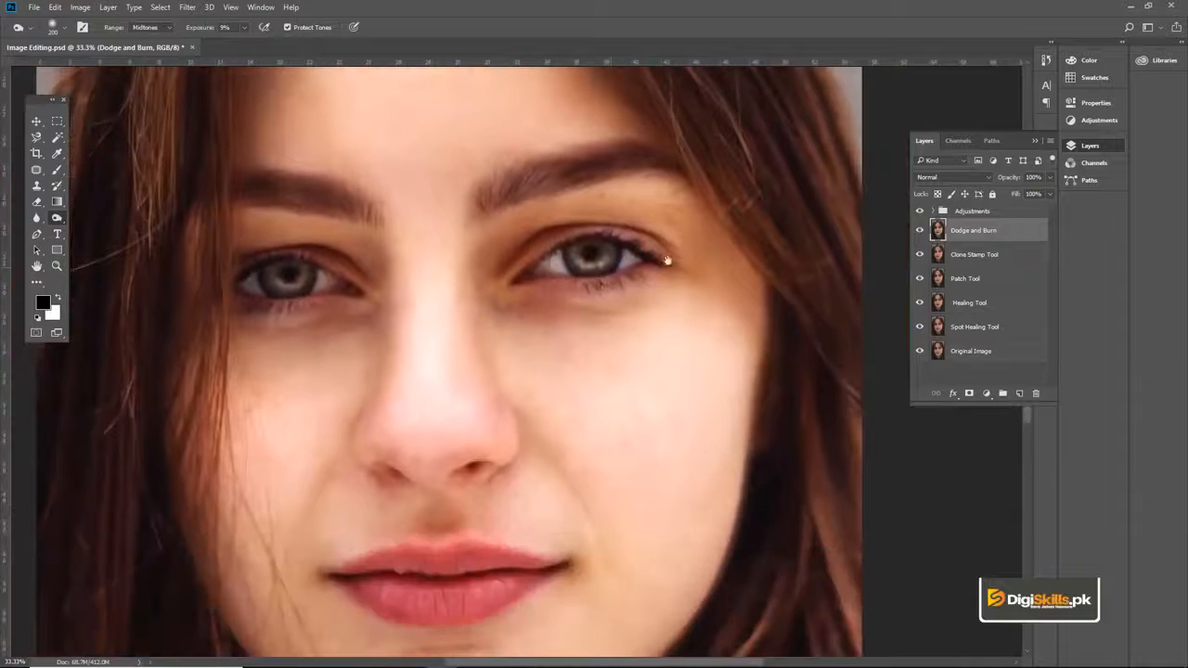
Step: Switch to the Dodge Tool at 8% exposure and lighten the whites of both eyes
key("z")
left_click(381, 307)
left_click(381, 307)
key("v")
left_click_drag(539, 301, 503, 316)
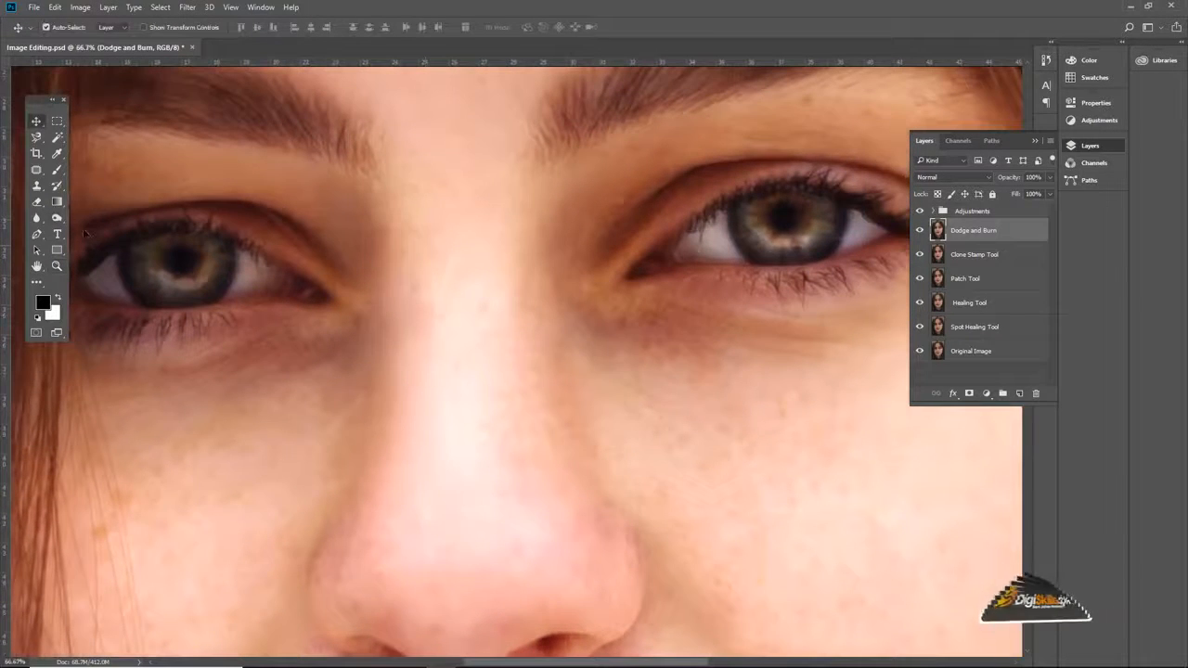
left_click(57, 219)
left_click(109, 229)
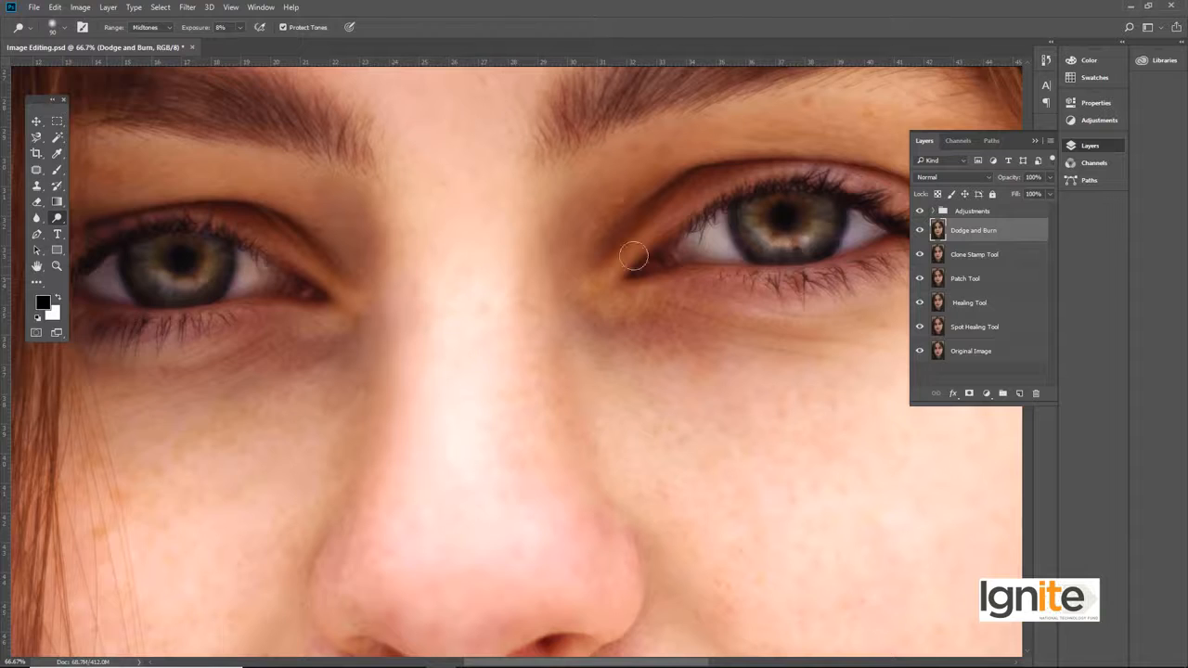
left_click_drag(634, 256, 405, 244)
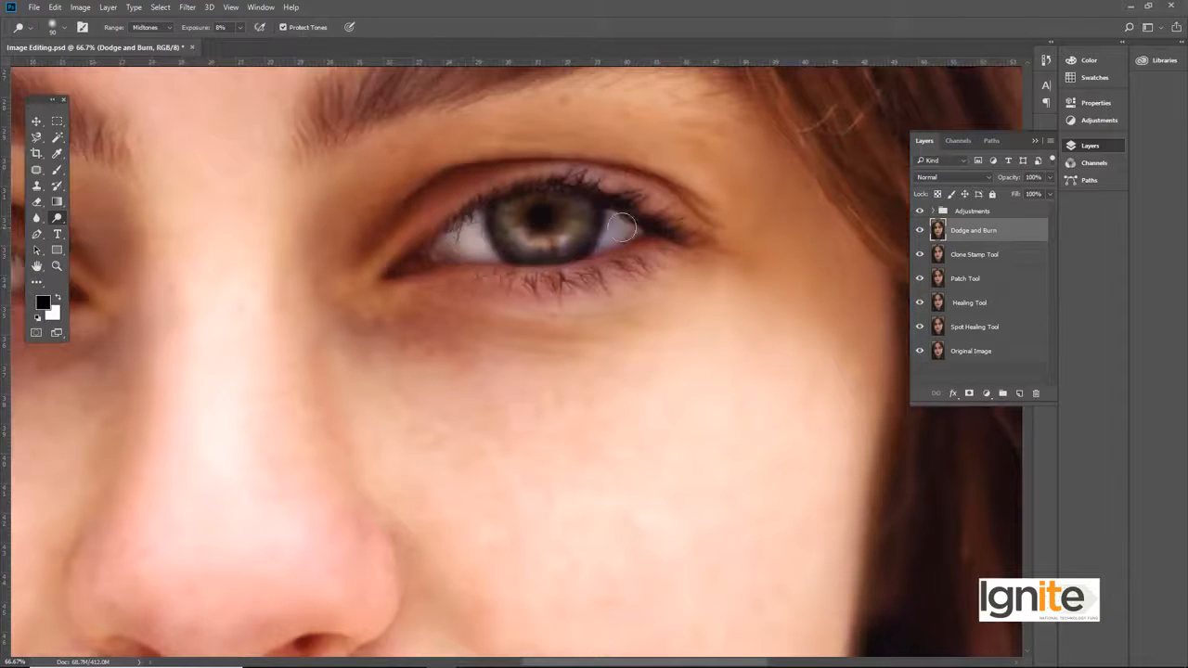
Step: Fit the whole portrait in view and save the document
key("v")
key("ctrl+0")
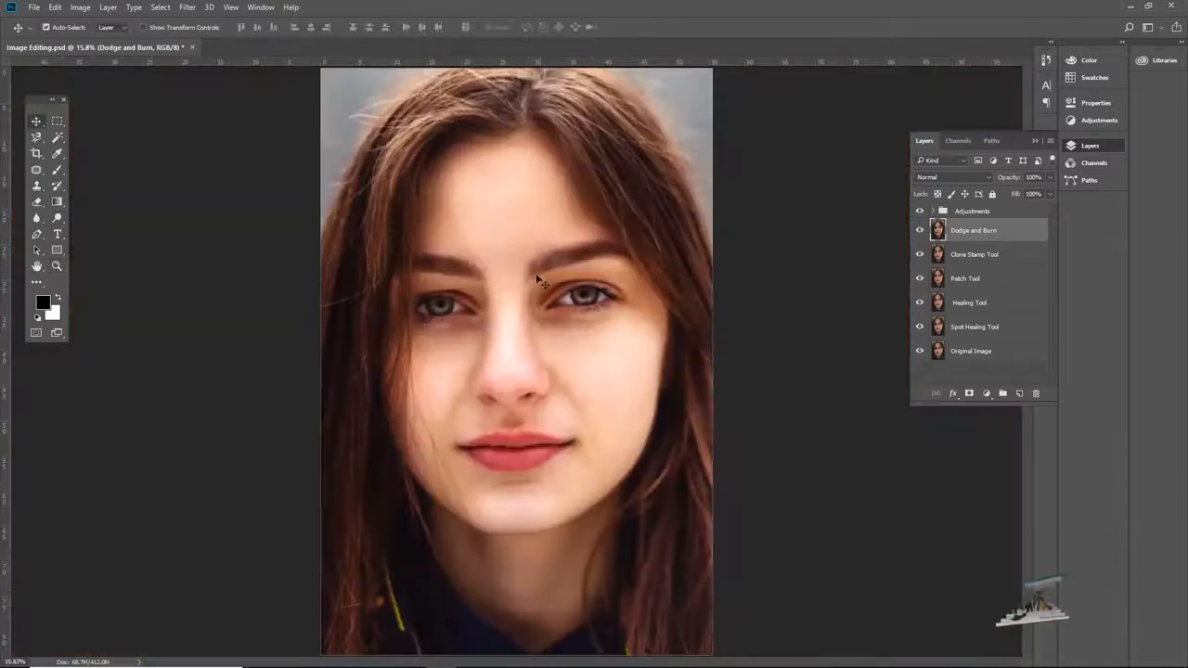
key("ctrl+s")
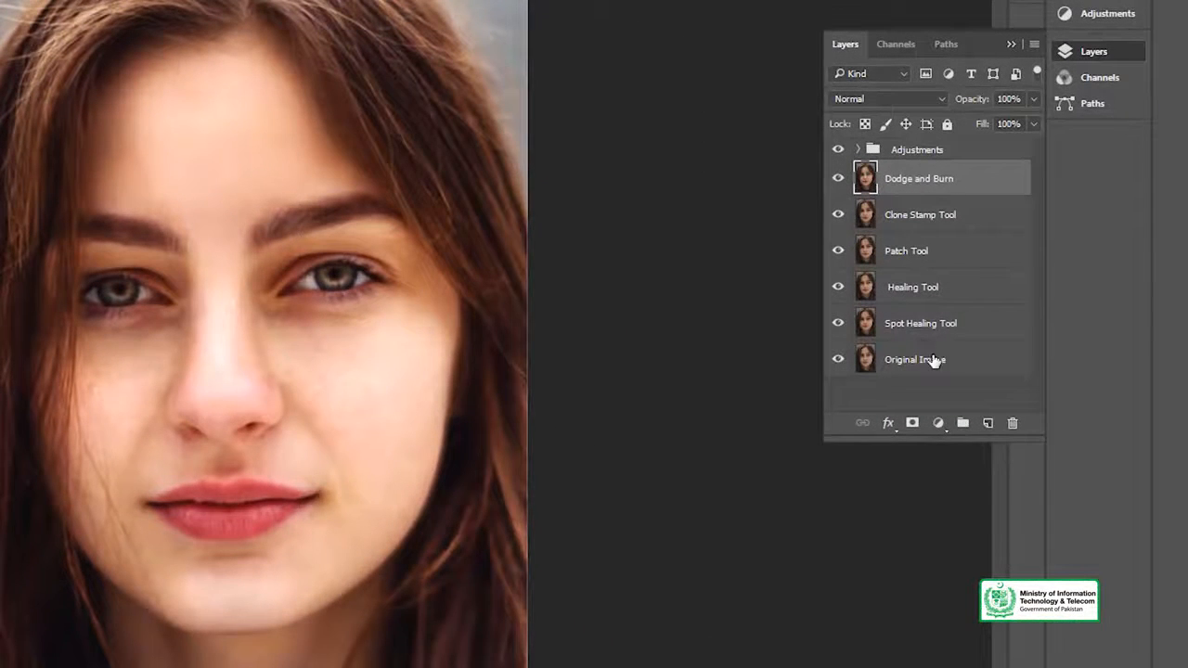
Step: Group the layers from Spot Healing Tool up to Dodge and Burn into a group named Retouching
left_click(915, 323)
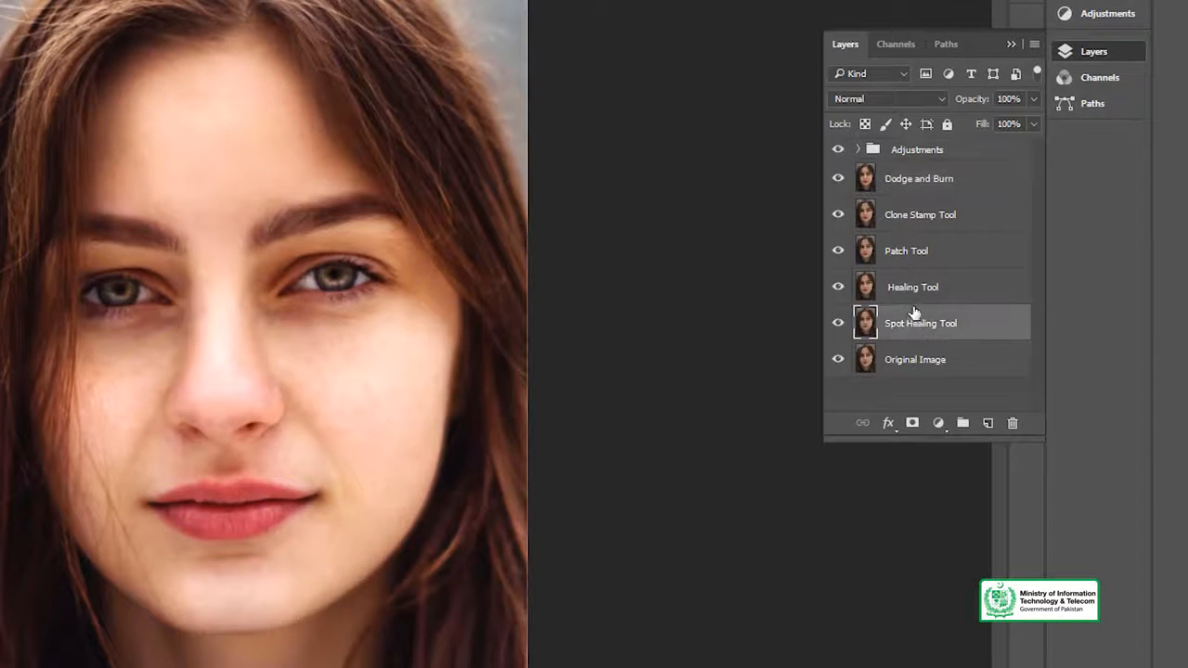
left_click(895, 187, "shift")
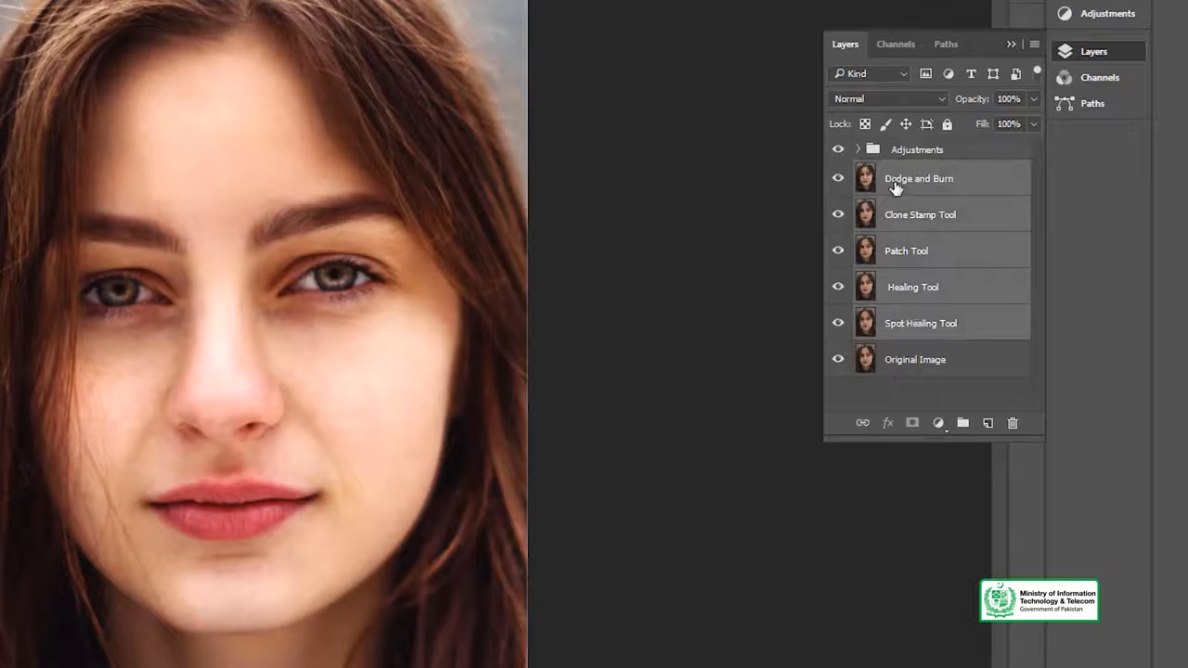
key("ctrl+g")
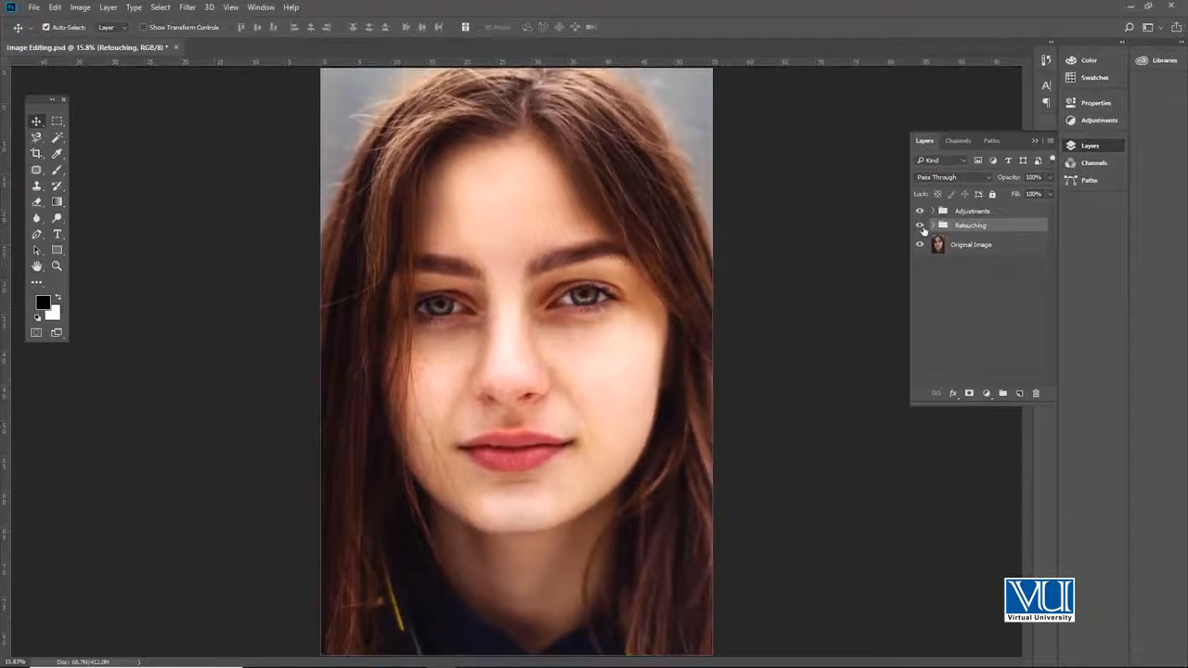
Step: Hide and show the Retouching group to compare the face up close before and after retouching
left_click(920, 226)
key("z")
left_click(534, 287)
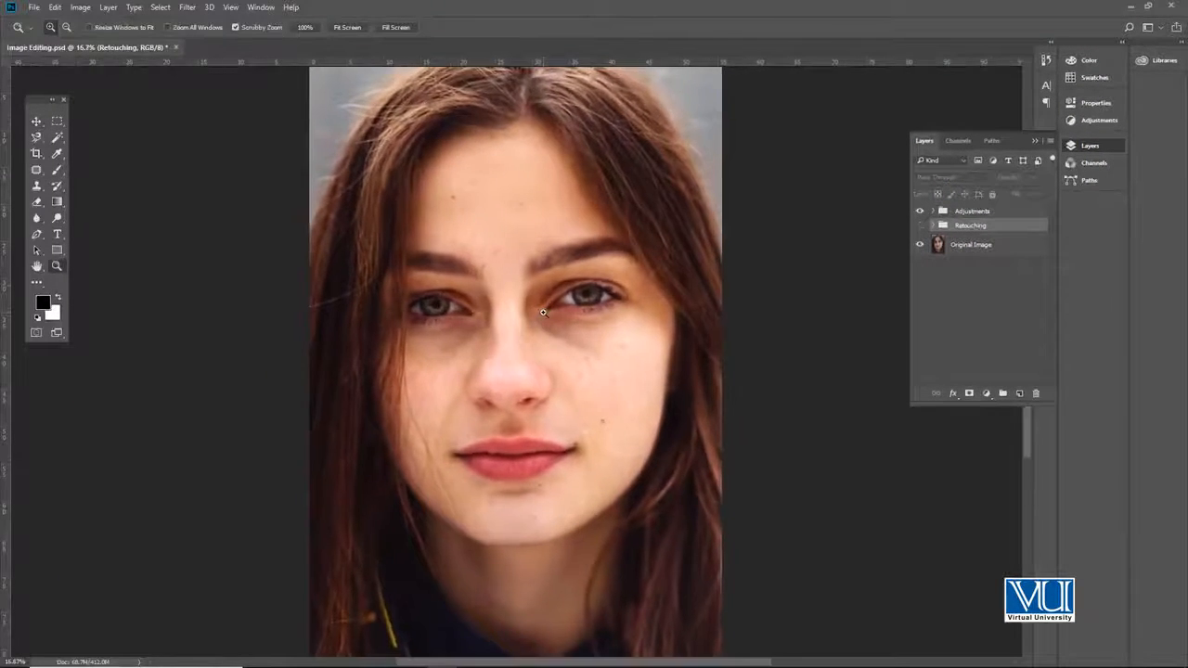
left_click(535, 287)
key("v")
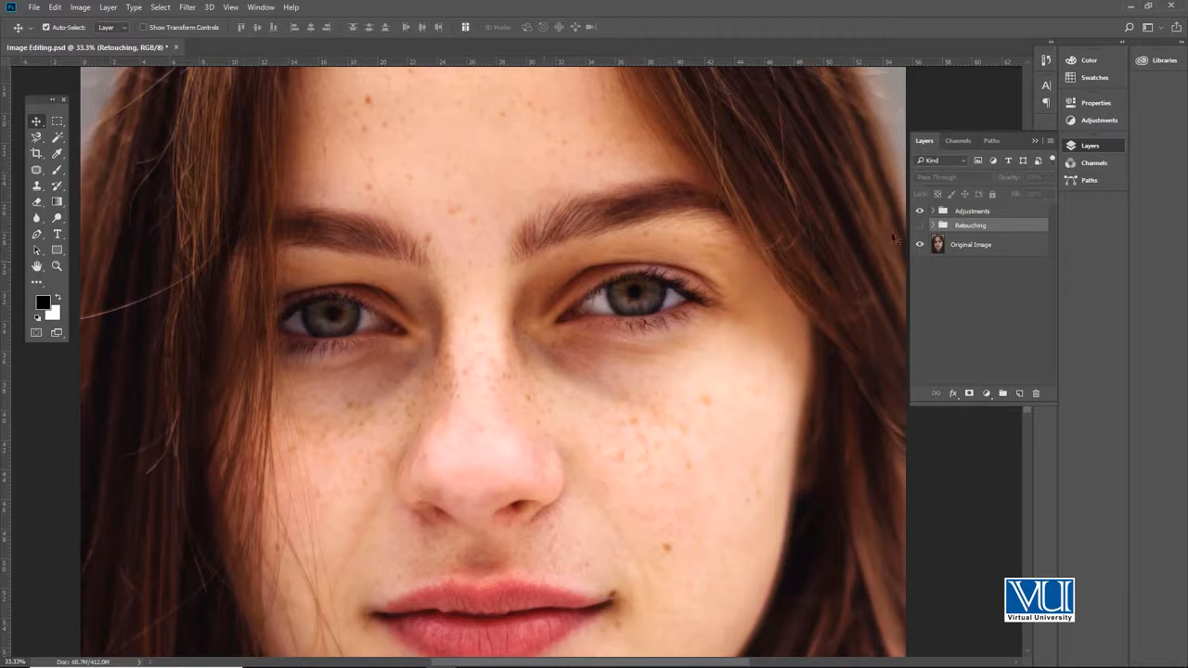
left_click(919, 226)
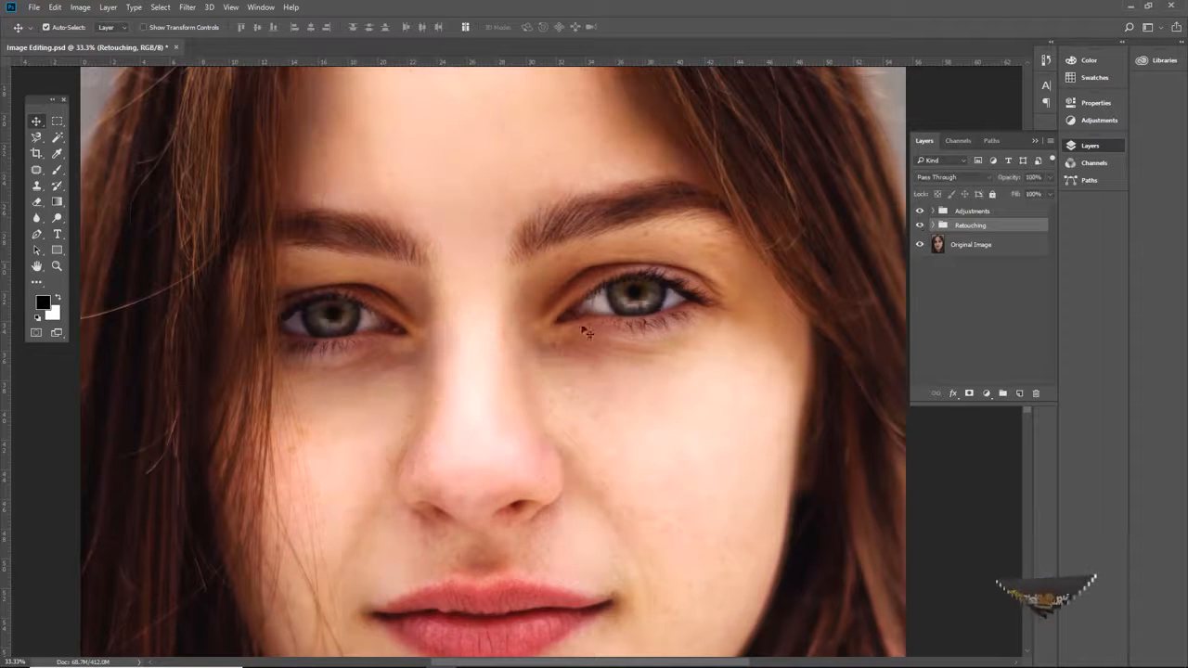
key("ctrl+minus")
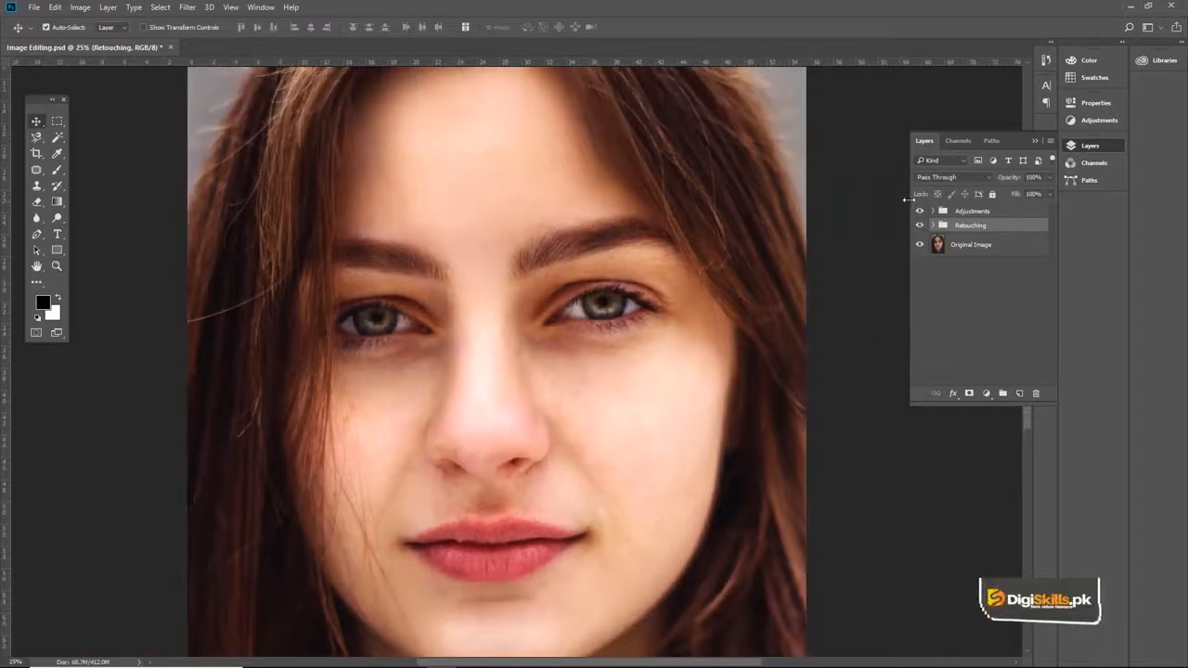
Step: Compare the portrait with and without the Adjustments and Retouching groups, leave both visible and save the document
left_click(920, 227)
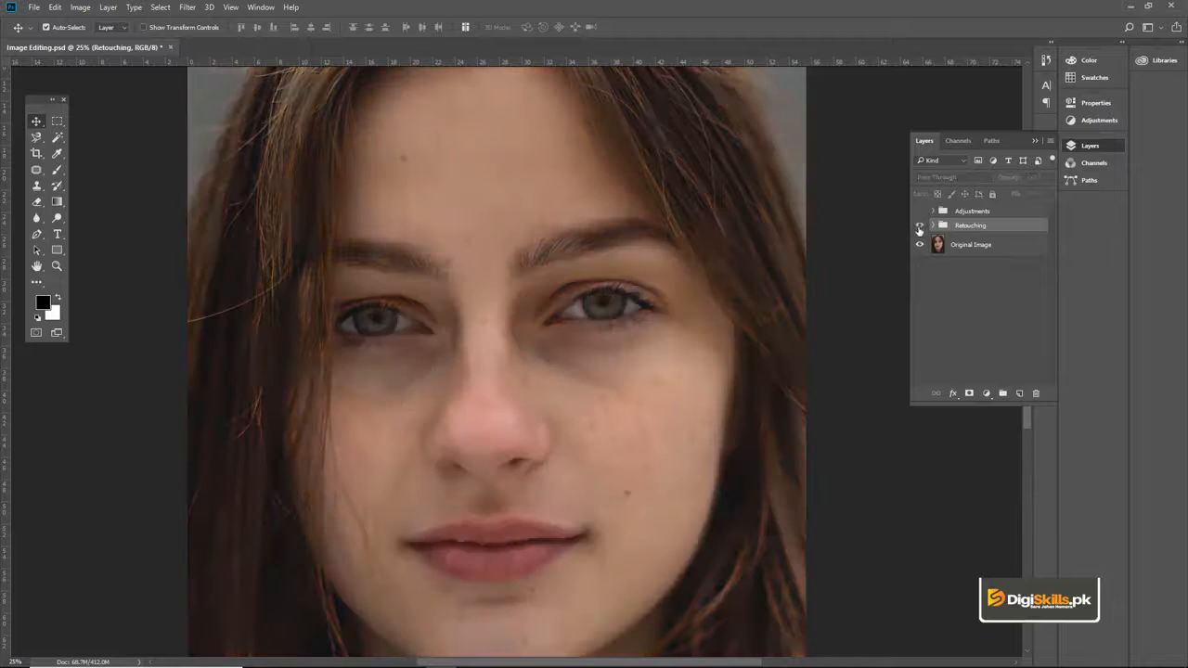
left_click(919, 212)
key("z")
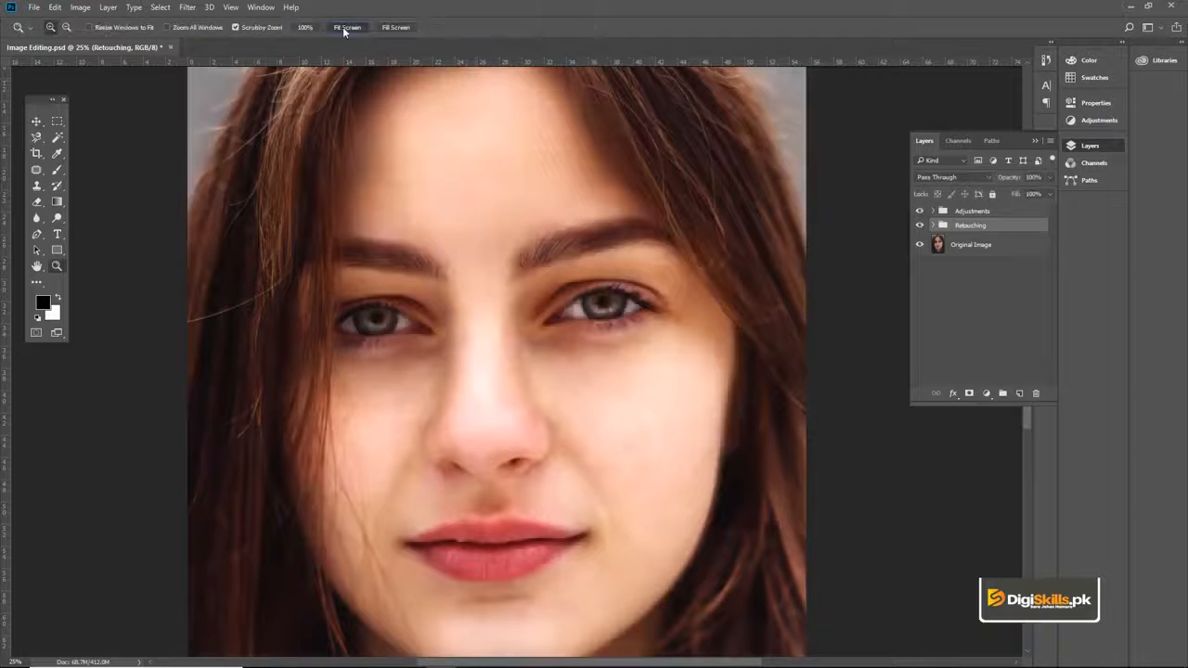
left_click(346, 28)
key("v")
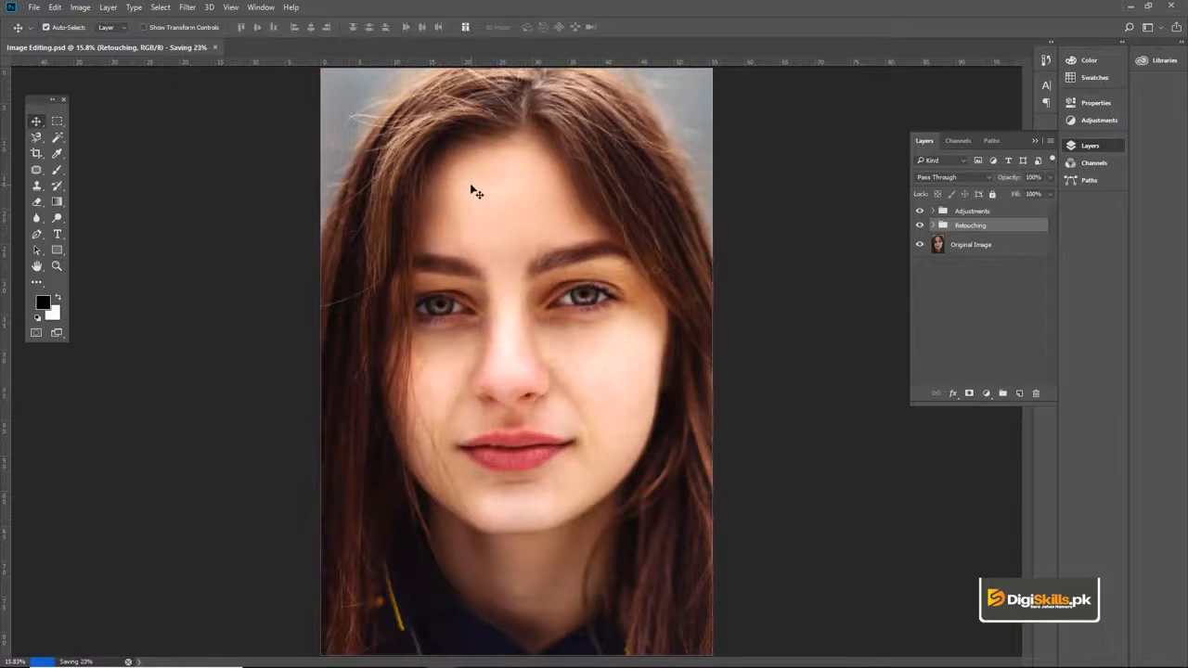